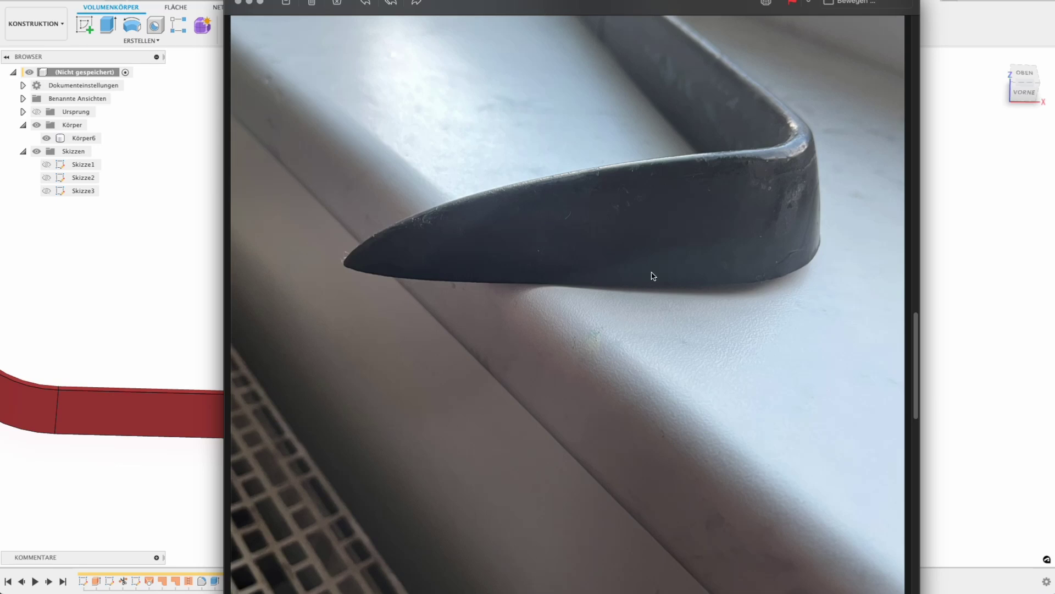
Step: Scroll through the hooked flat-bar reference photos, then move the viewer aside to reveal Fusion
scroll(649, 274, up, 5)
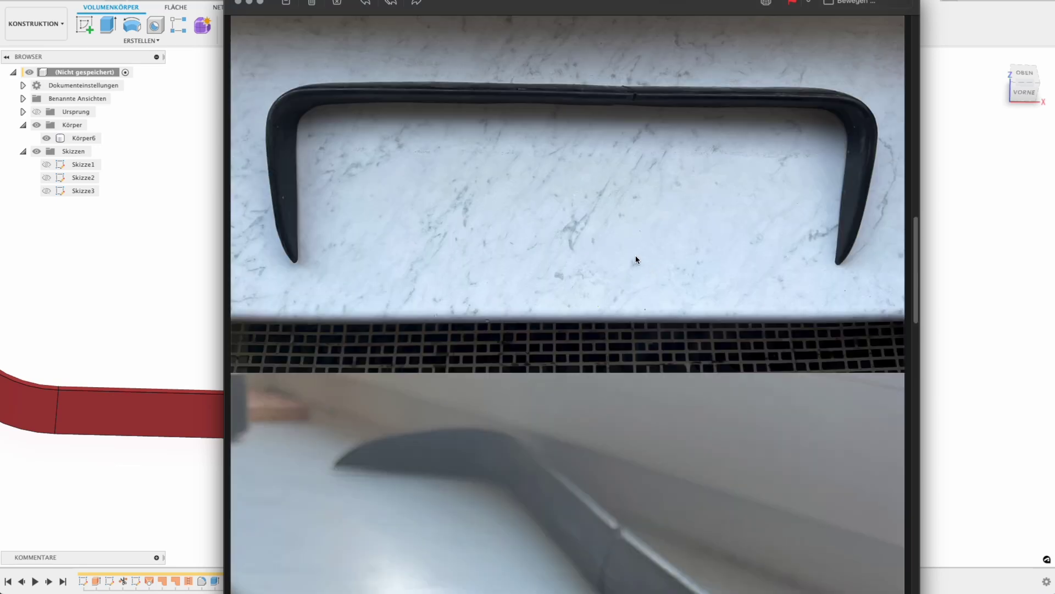
scroll(653, 271, down, 3)
scroll(652, 273, down, 1)
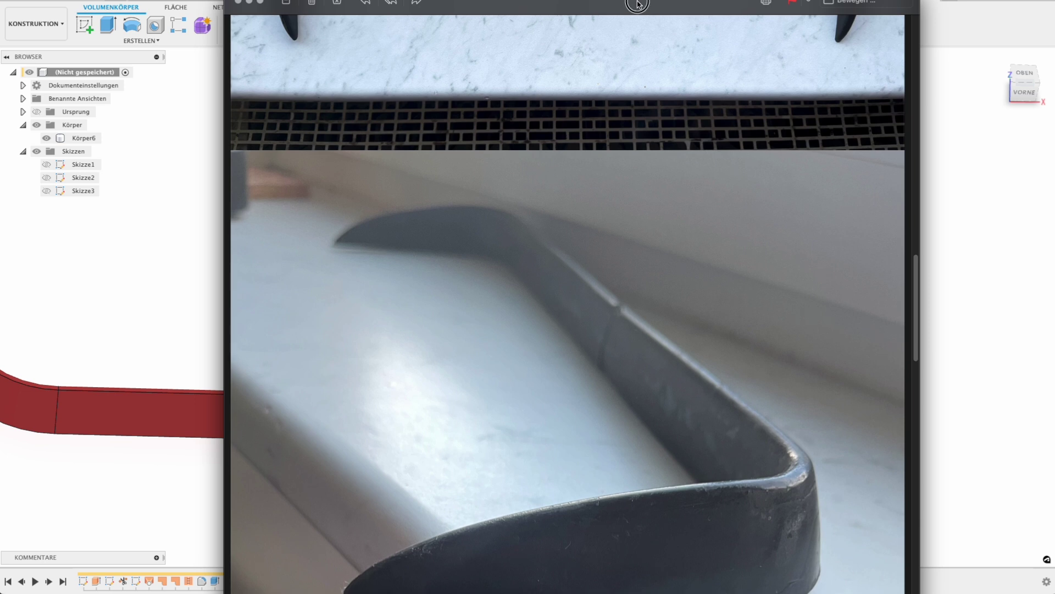
drag(639, 5, 613, 0)
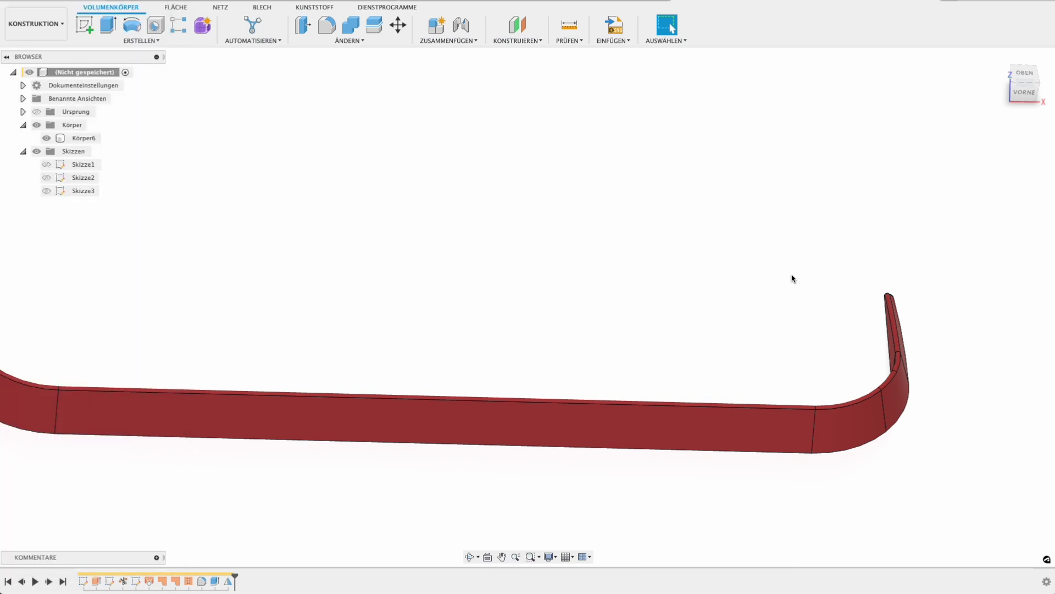
mouse_move(792, 276)
shift+middle_down()
mouse_move(877, 311)
mouse_move(804, 303)
mouse_move(789, 330)
mouse_move(914, 332)
mouse_move(945, 319)
shift+middle_up()
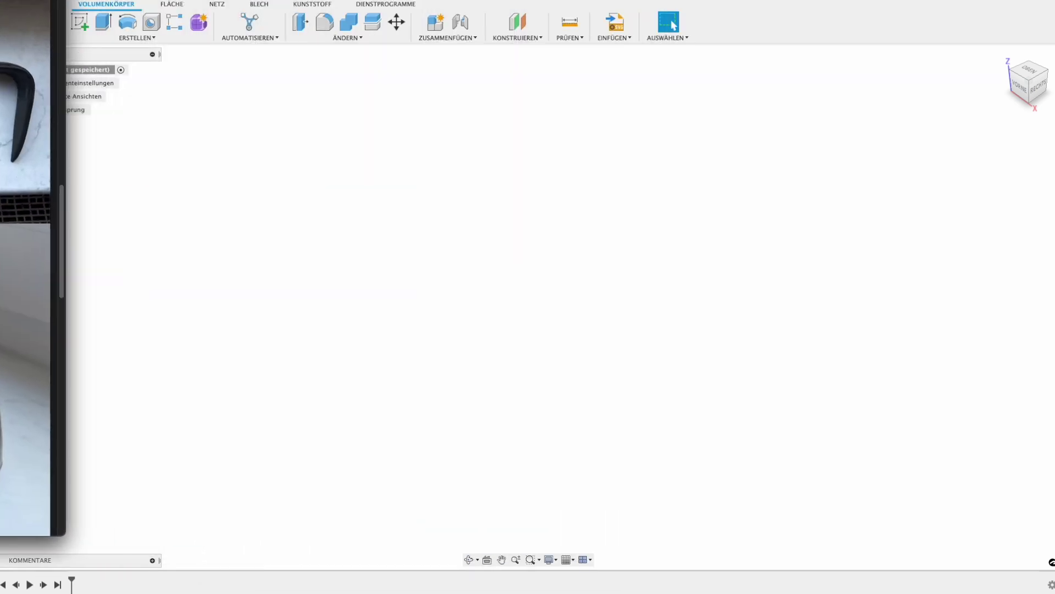
Step: Start Create Sketch in the empty design to show the origin planes
click(80, 22)
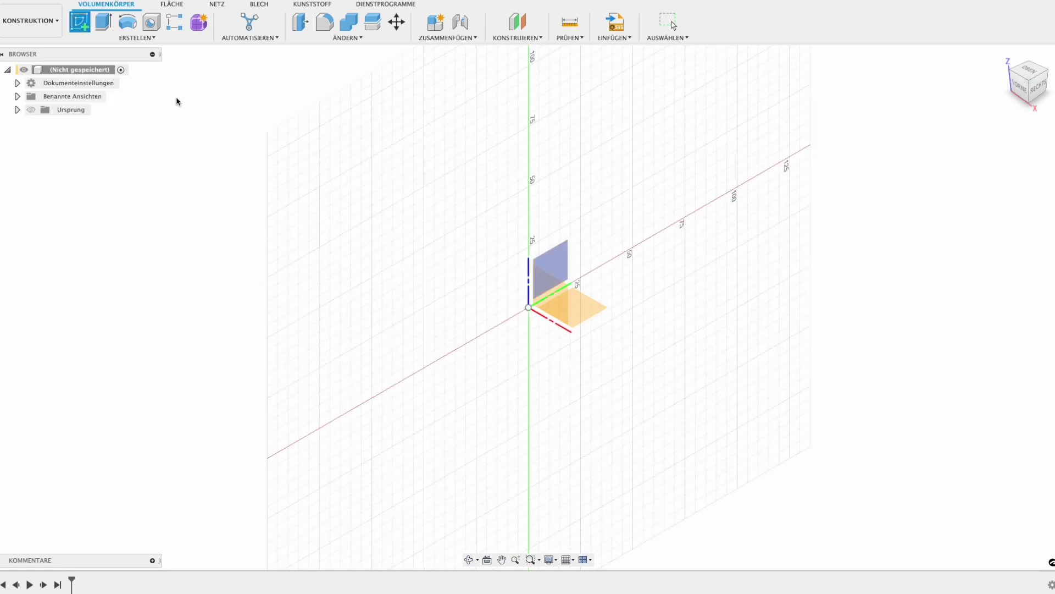
Step: On the ground plane, draw a line from the origin rightward, then turning upward
click(599, 309)
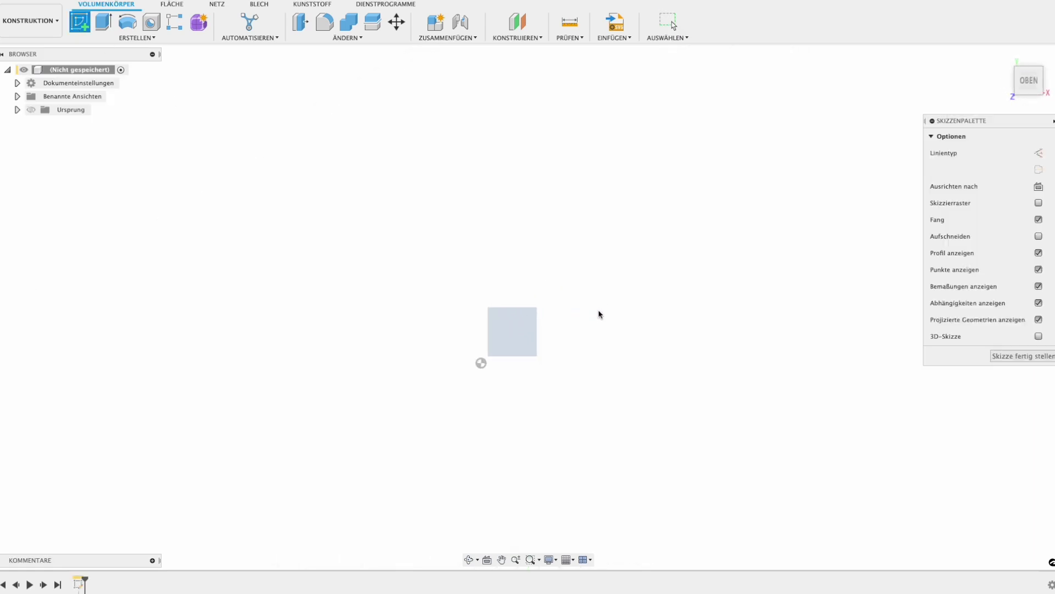
click(481, 363)
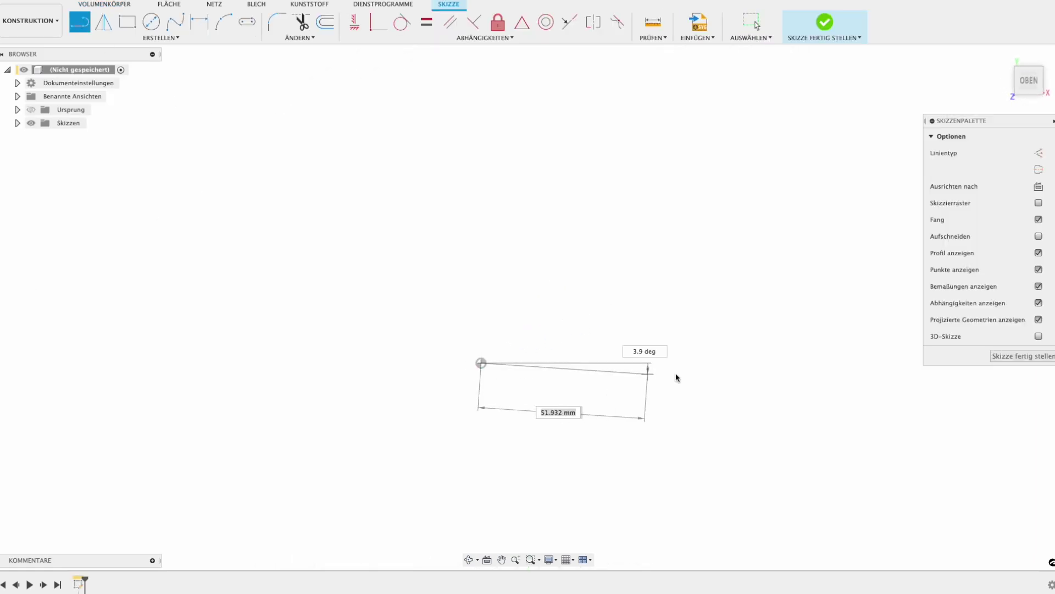
click(746, 362)
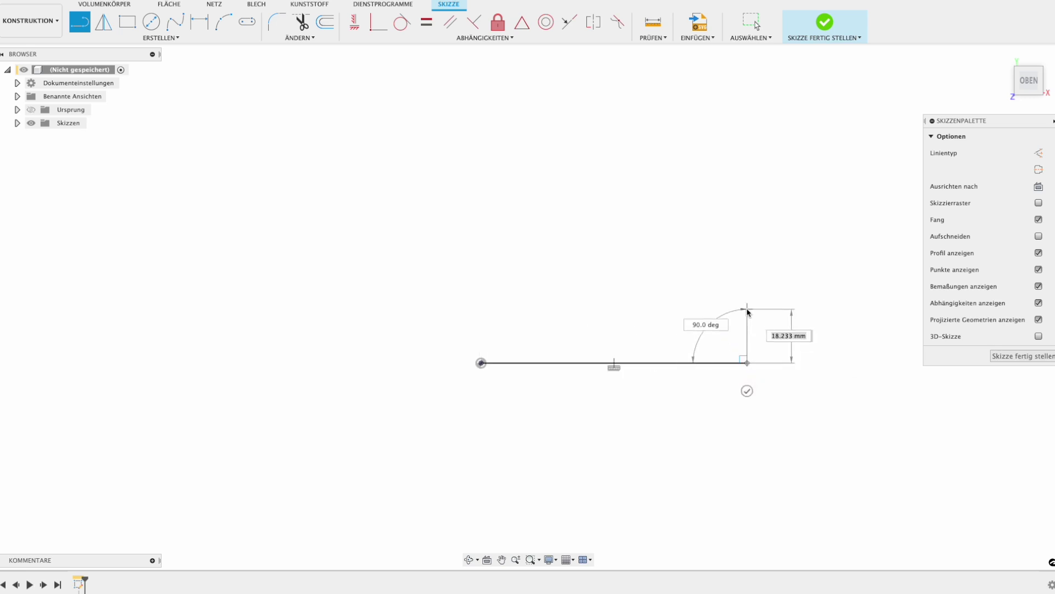
click(747, 289)
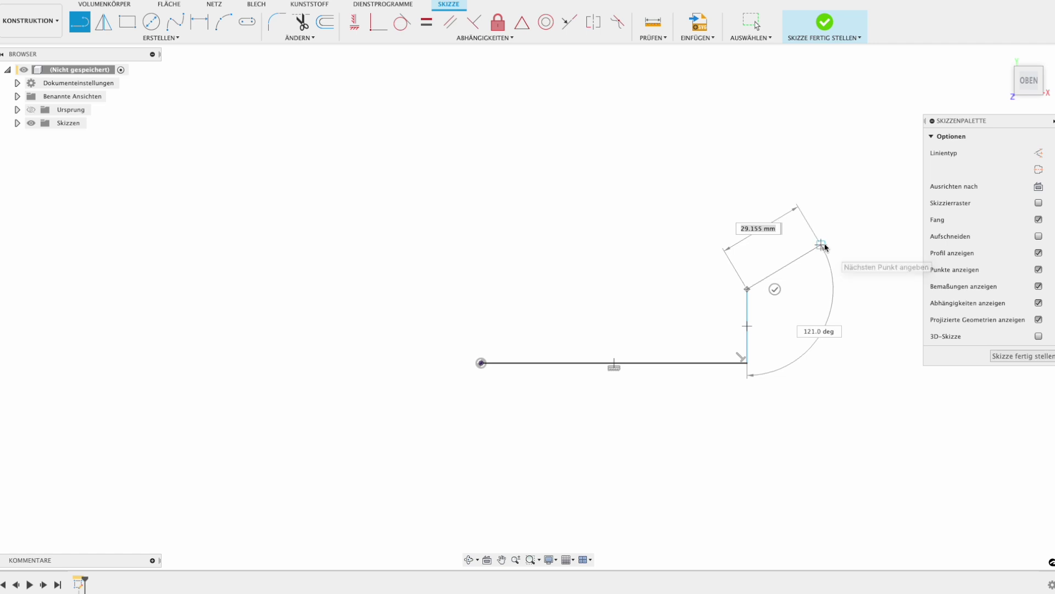
key(Escape)
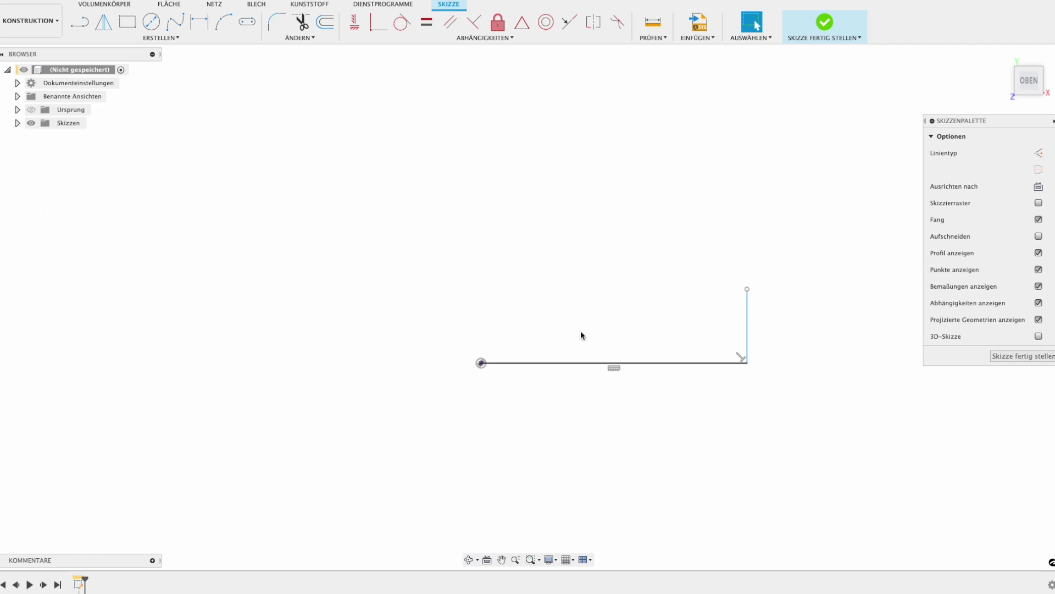
Step: Dimension the horizontal line to 100 mm
click(724, 363)
key(d)
click(720, 392)
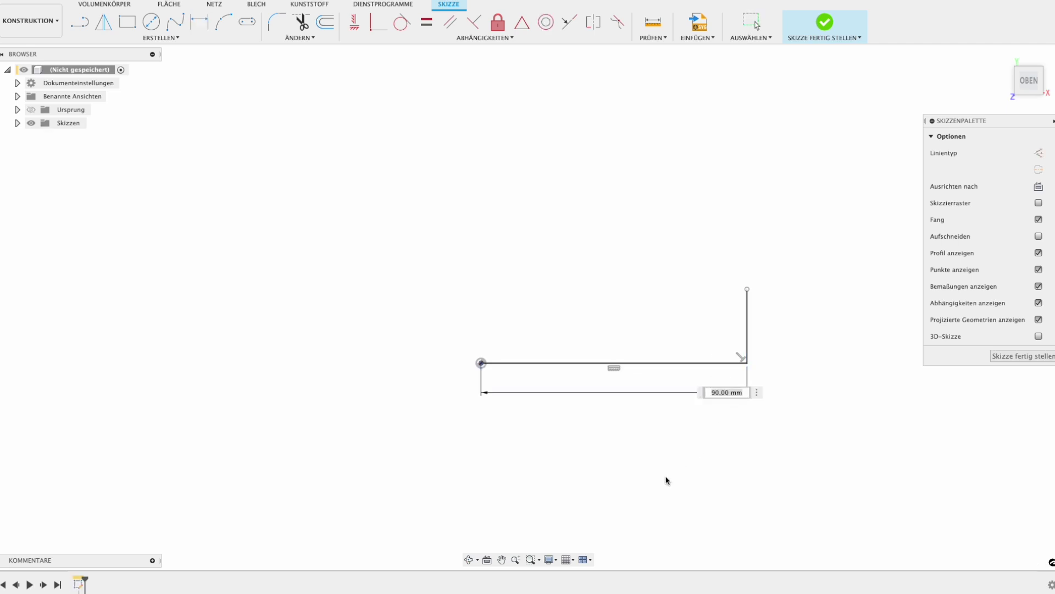
text(100)
key(Return)
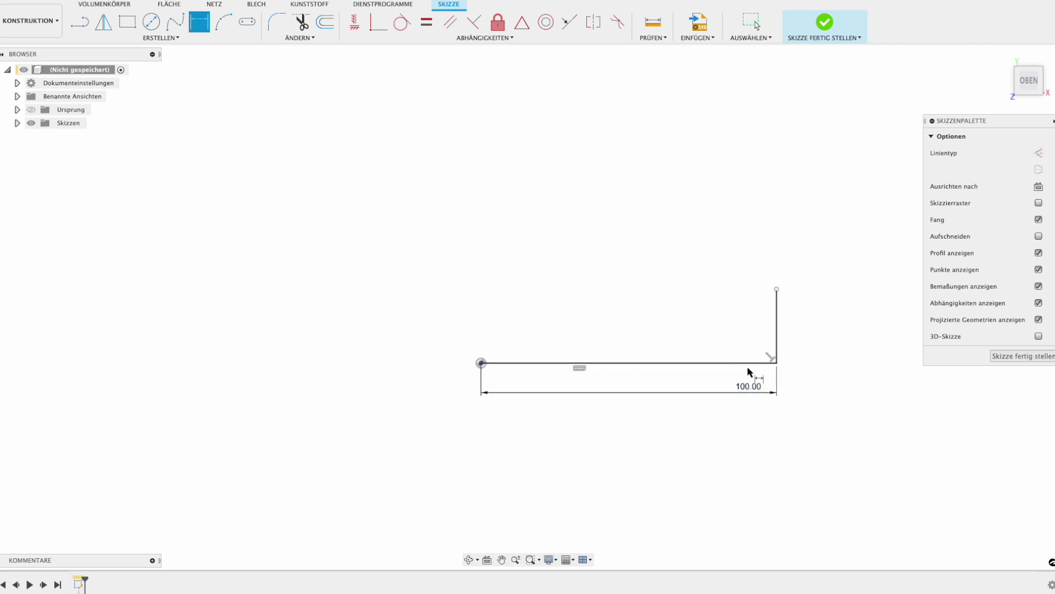
key(Escape)
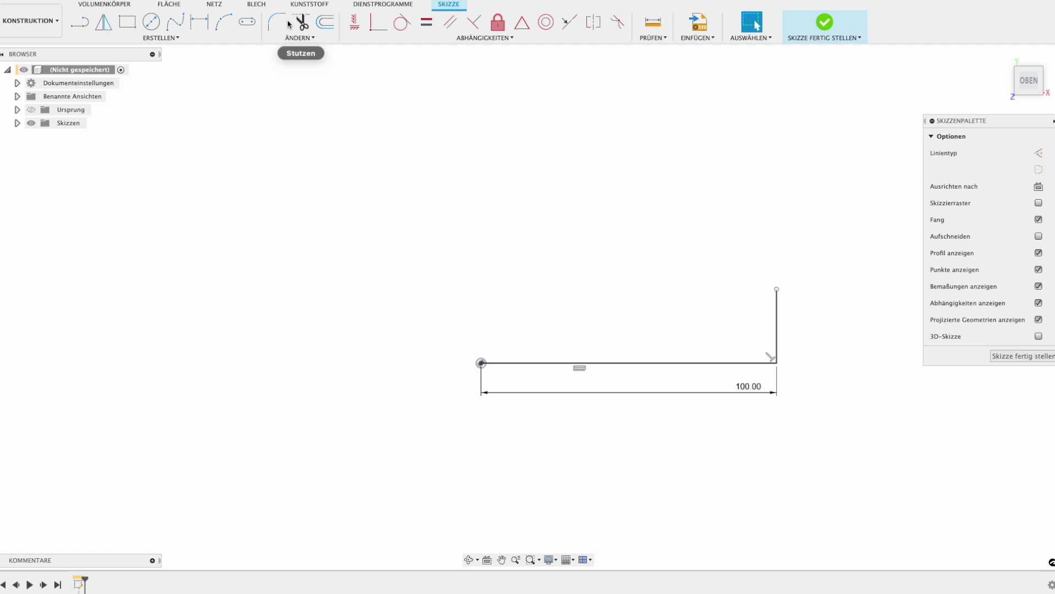
Step: Round the corner between the two lines with a 10 mm fillet and finish the sketch
click(278, 23)
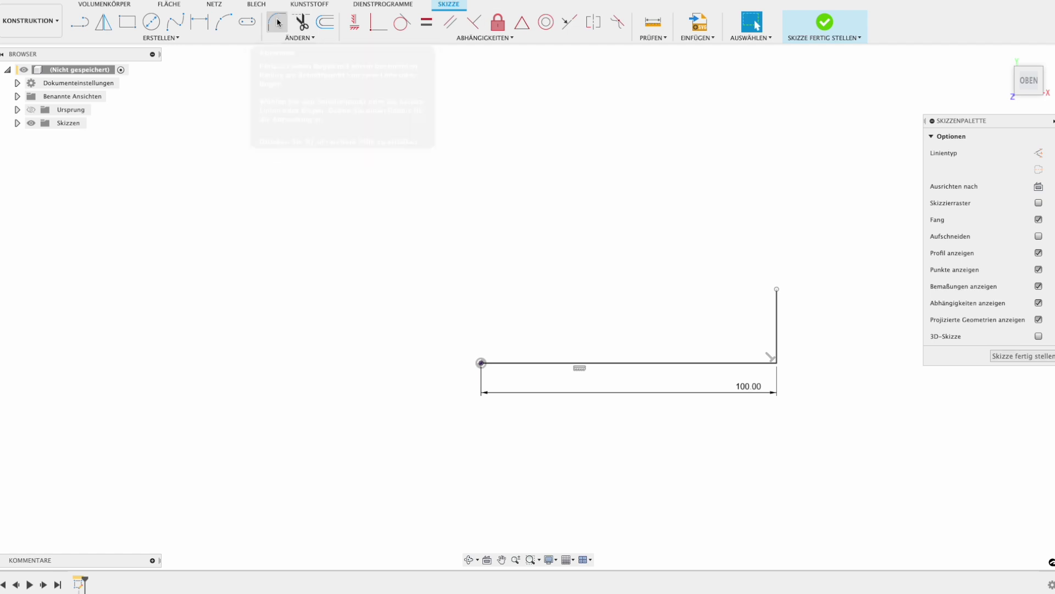
click(777, 363)
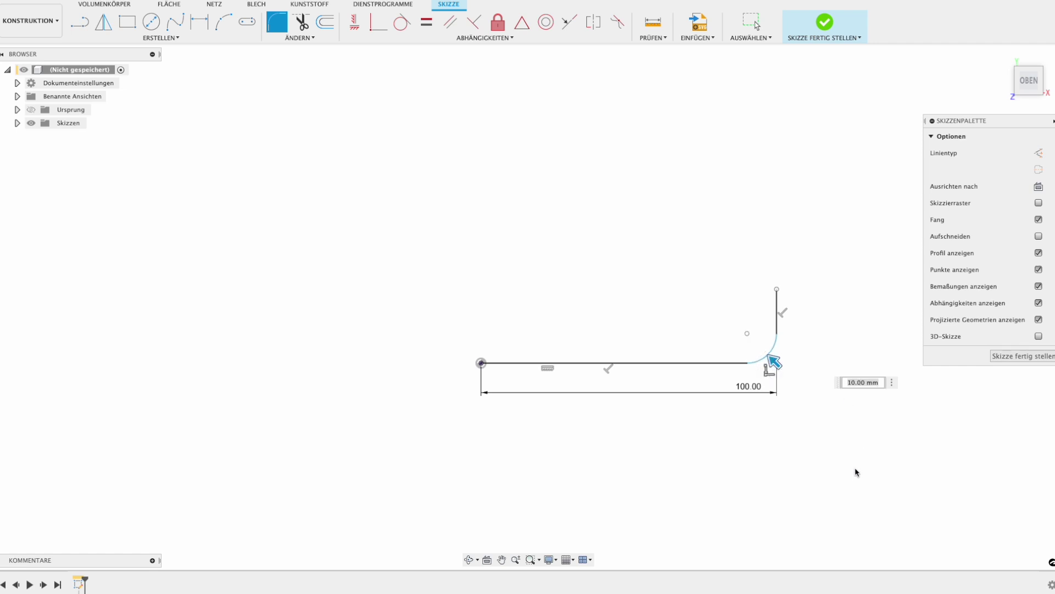
key(Return)
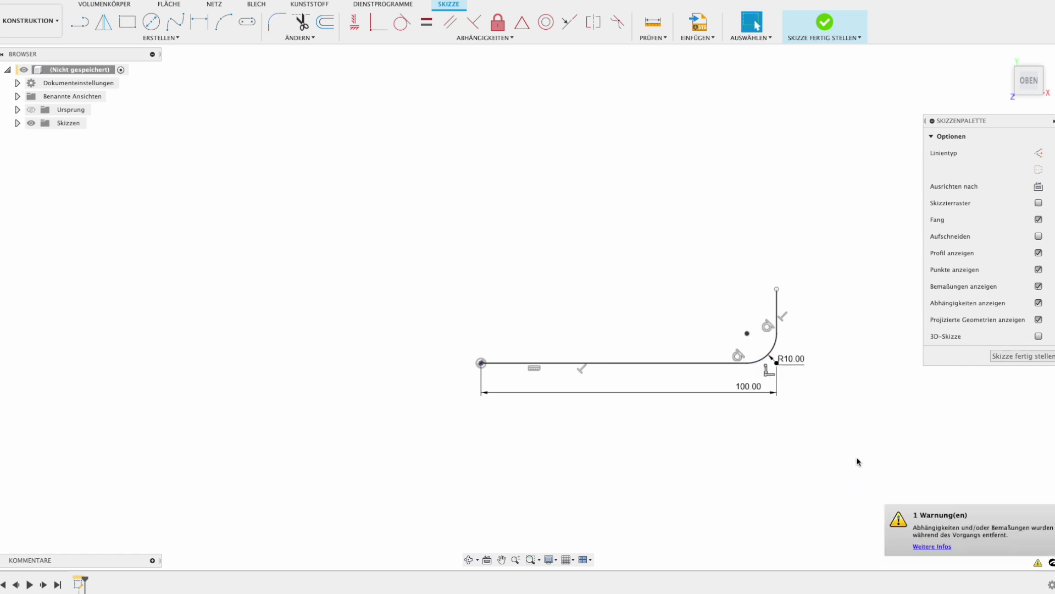
click(1023, 356)
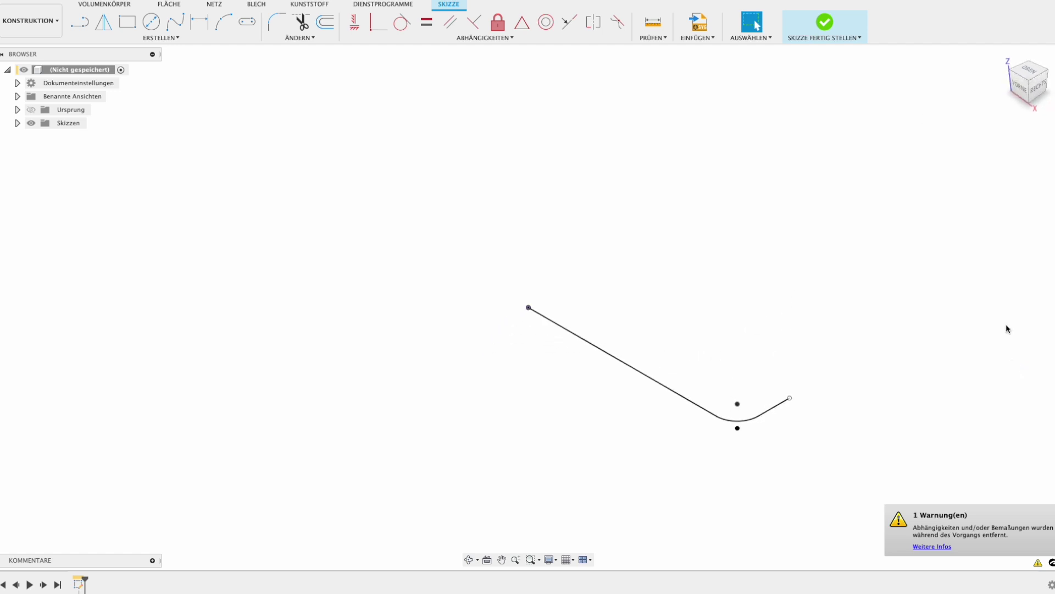
Step: Extrude the rounded L-shaped curve 8 mm as a new surface body
click(167, 4)
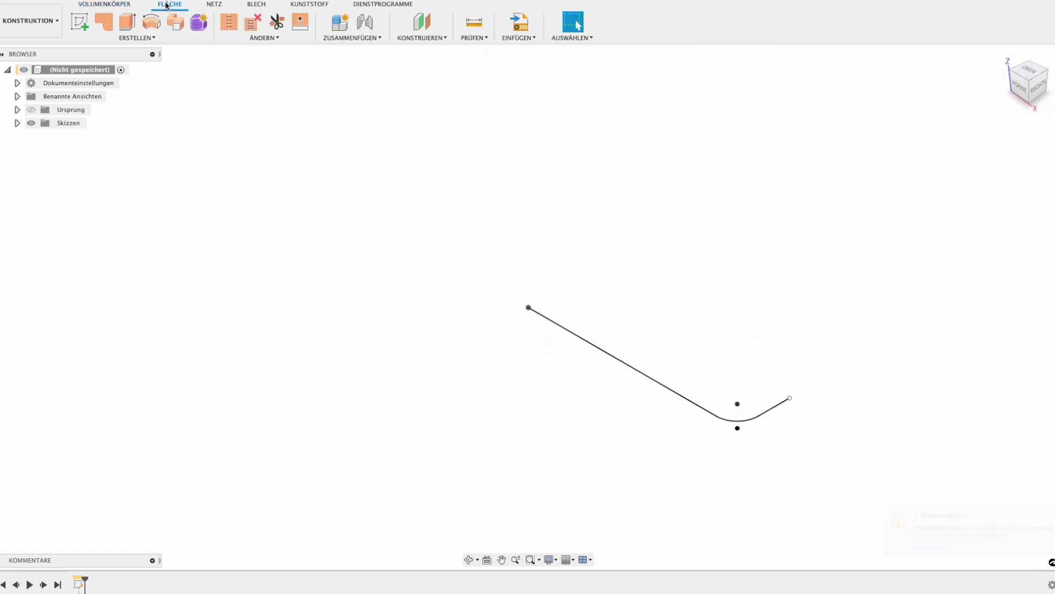
click(127, 22)
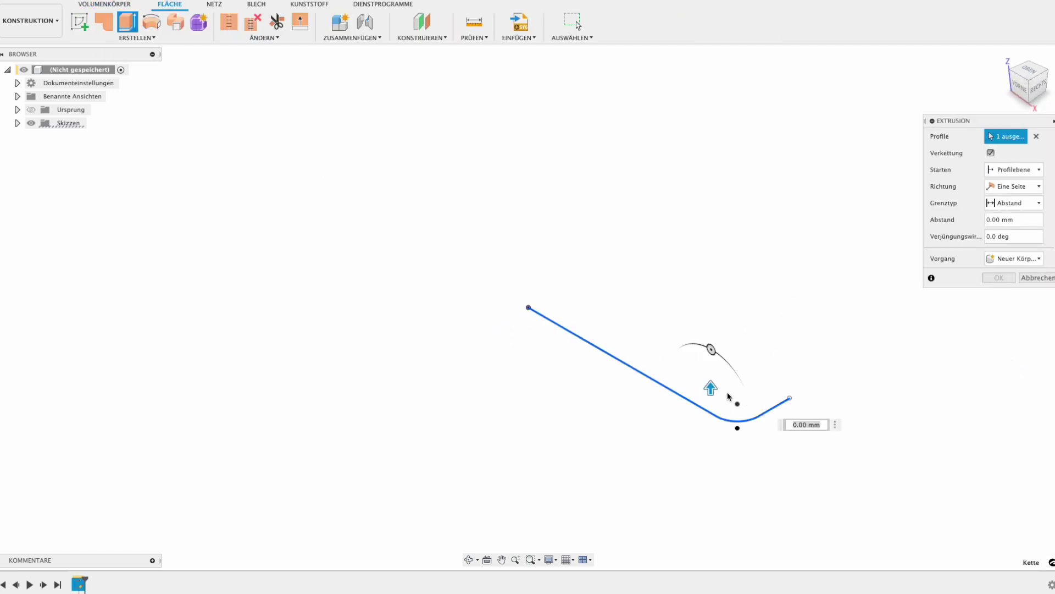
drag(711, 389, 725, 357)
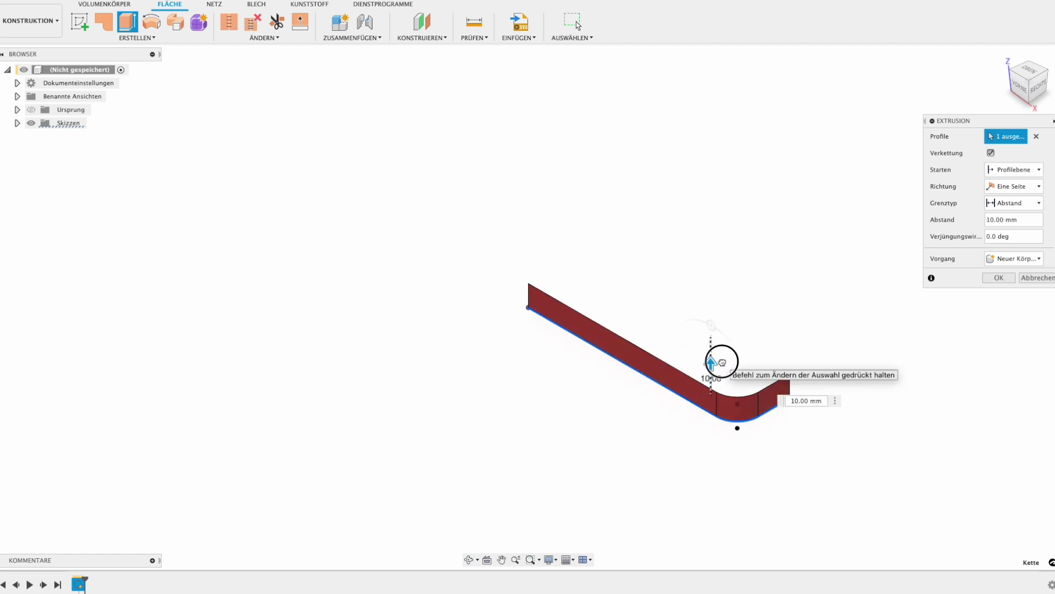
drag(724, 357, 749, 433)
mouse_move(749, 434)
shift+middle_down()
mouse_move(730, 399)
mouse_move(749, 405)
mouse_move(711, 403)
mouse_move(764, 419)
mouse_move(712, 422)
mouse_move(730, 400)
shift+middle_up()
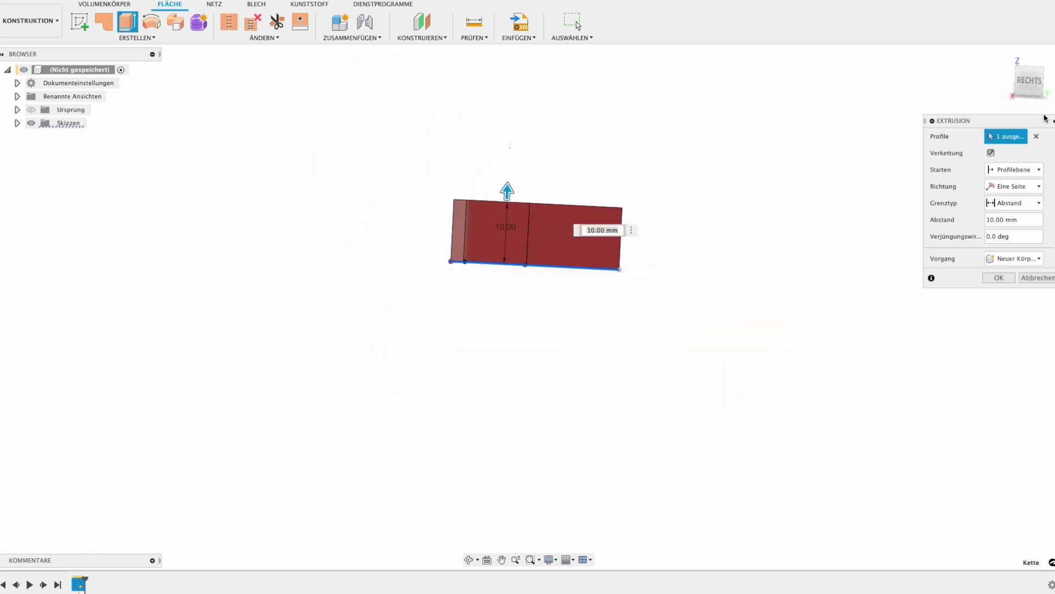
click(1023, 84)
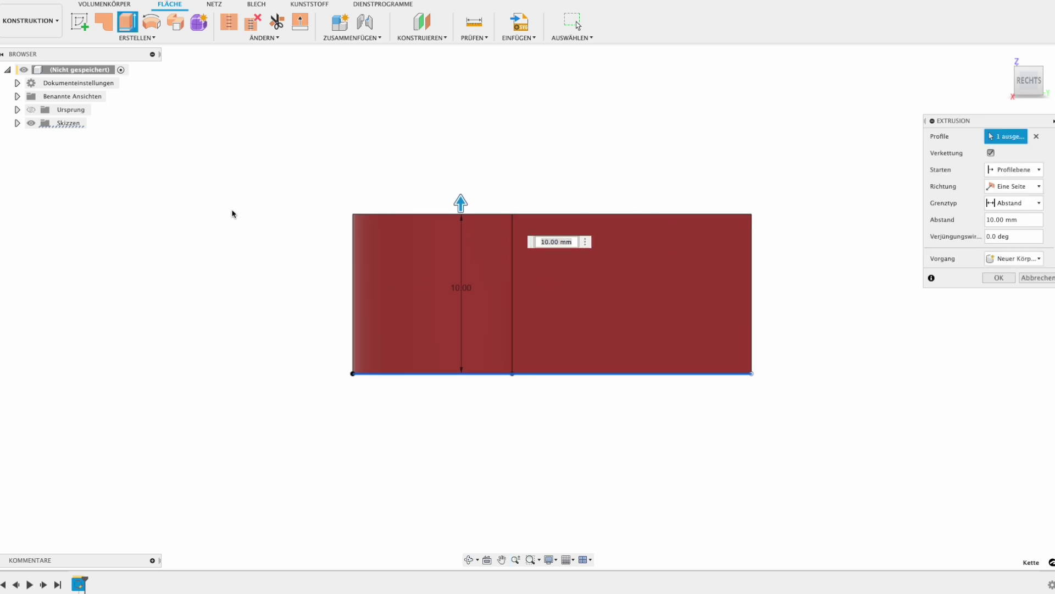
drag(460, 203, 456, 232)
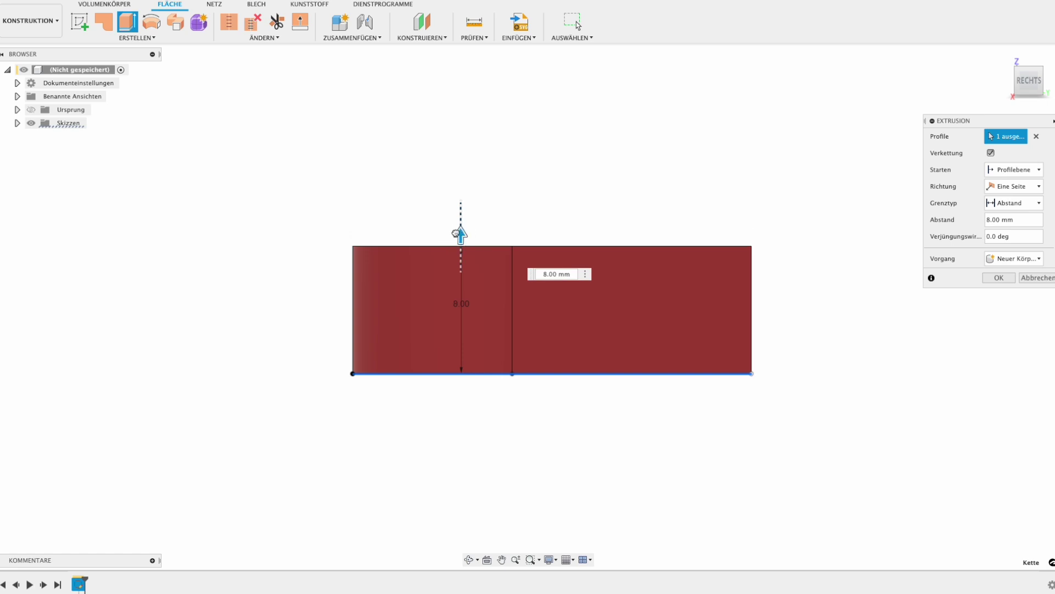
click(1000, 278)
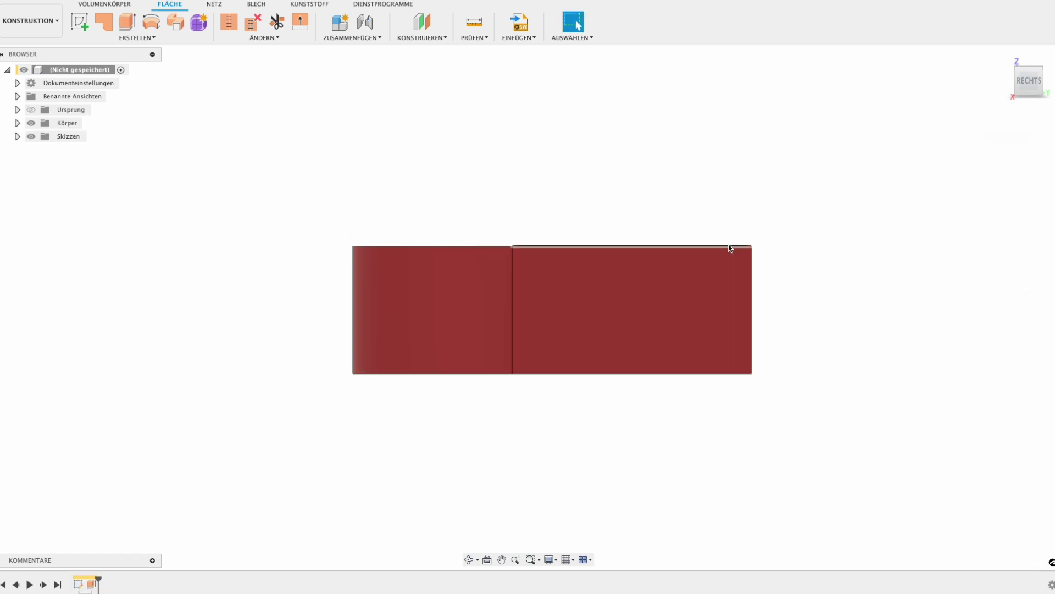
Step: Start a sketch on the surface's flat face and project the left section's edges
click(85, 30)
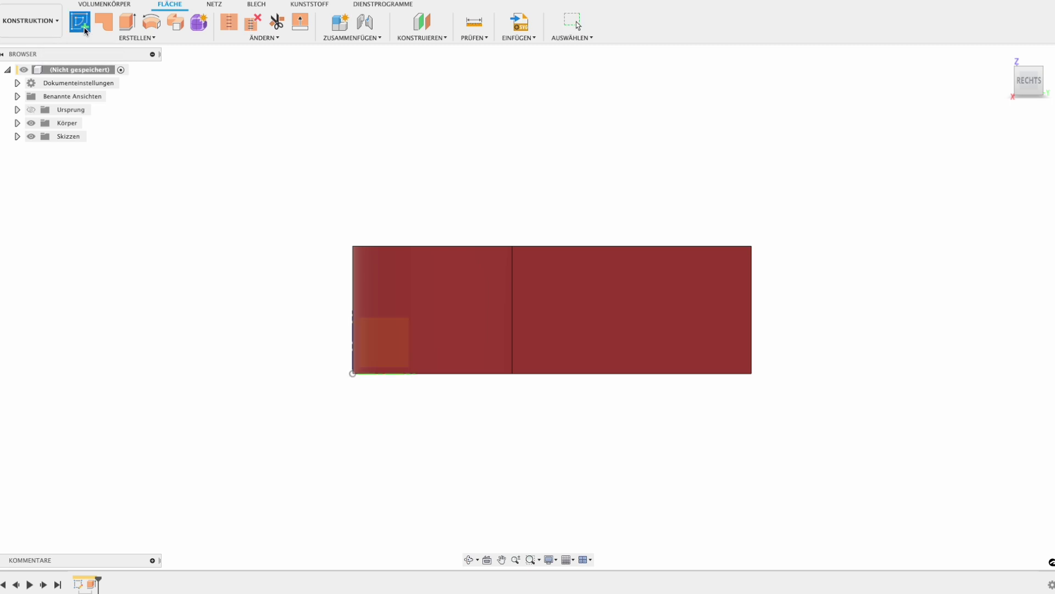
click(650, 298)
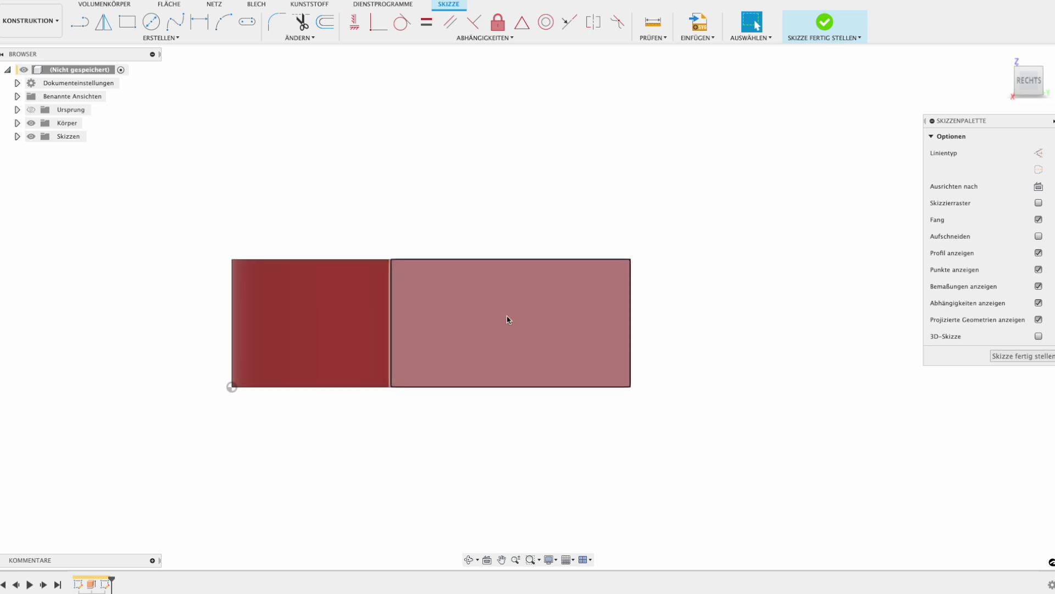
key(p)
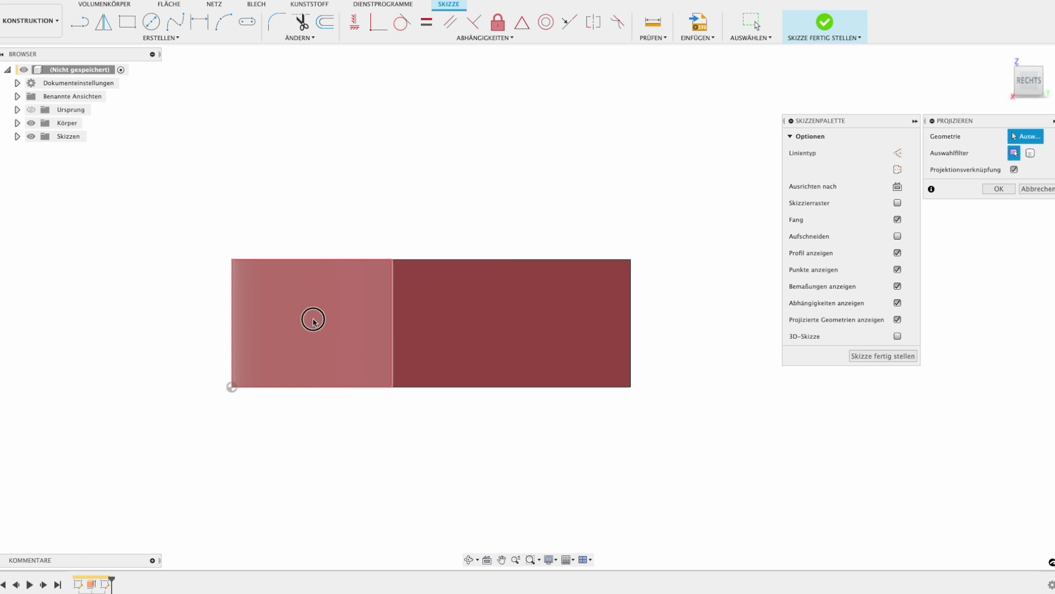
click(316, 303)
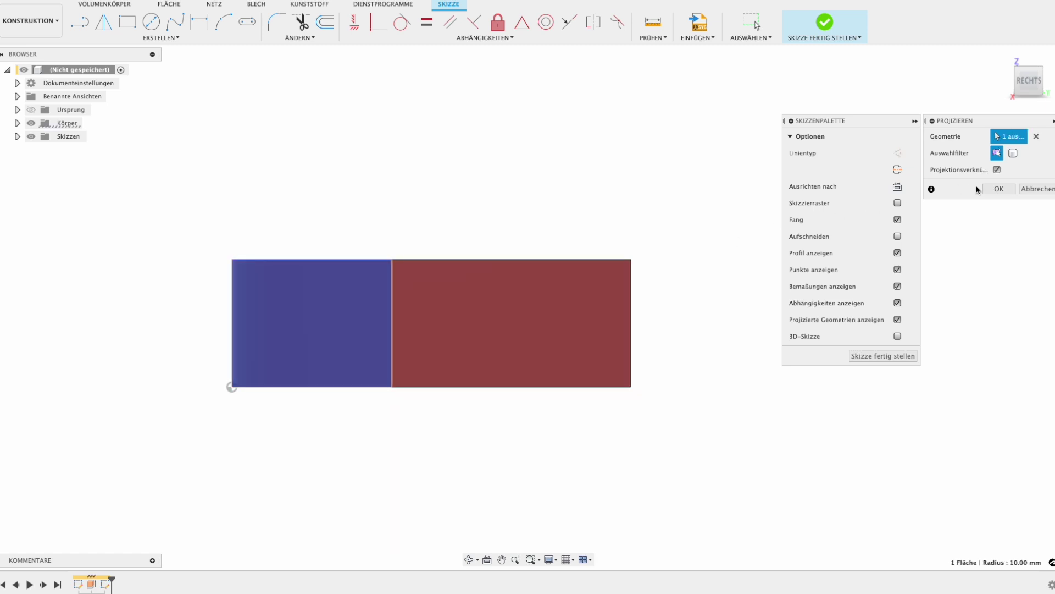
click(997, 189)
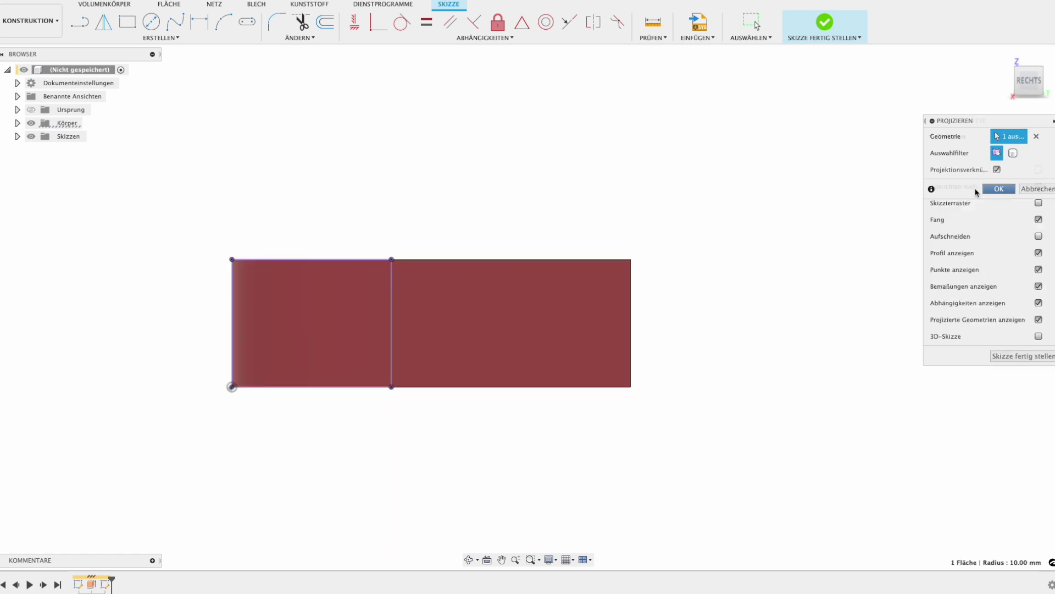
Step: Draw a fit-point spline from the rectangle's bottom-right corner up to its top edge
click(176, 22)
click(631, 386)
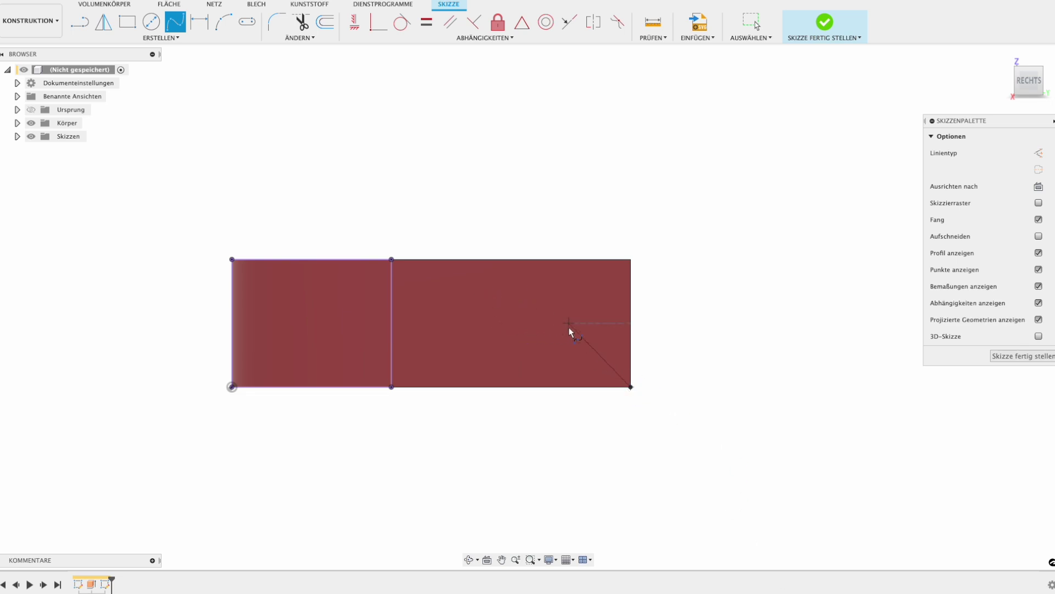
click(605, 358)
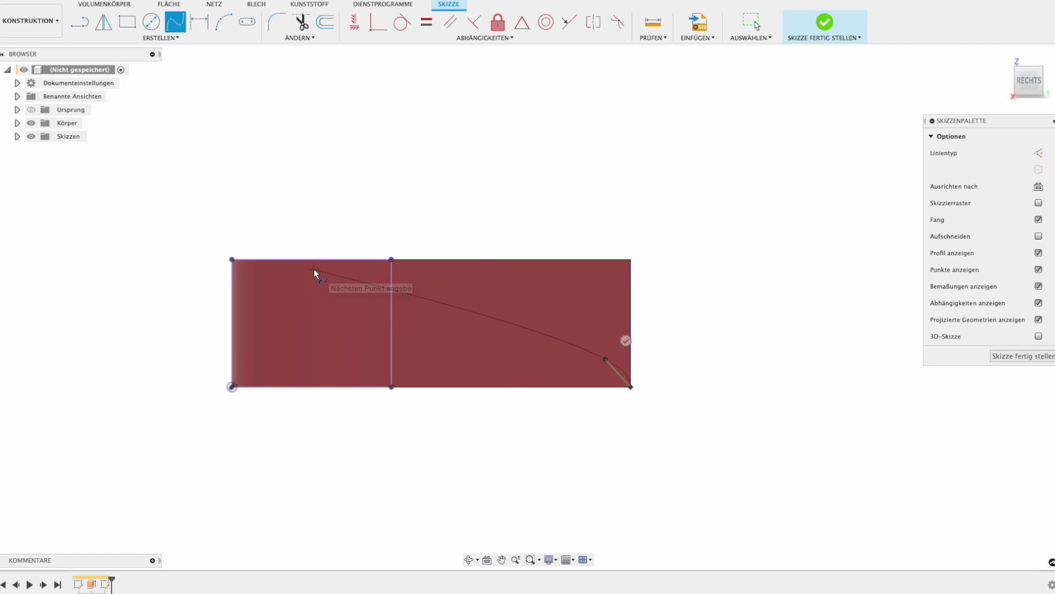
click(415, 295)
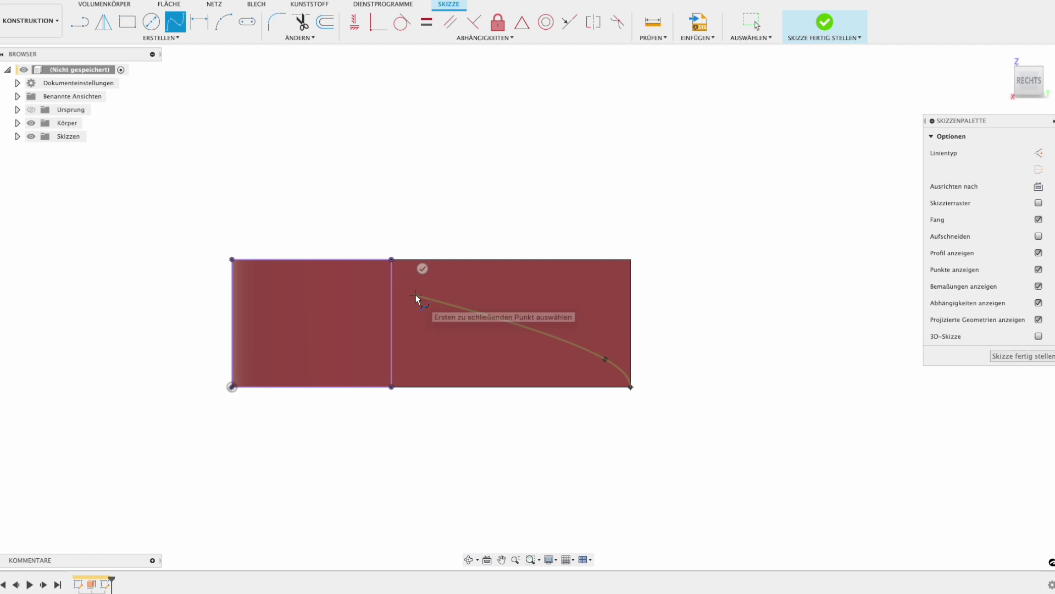
click(285, 260)
key(Escape)
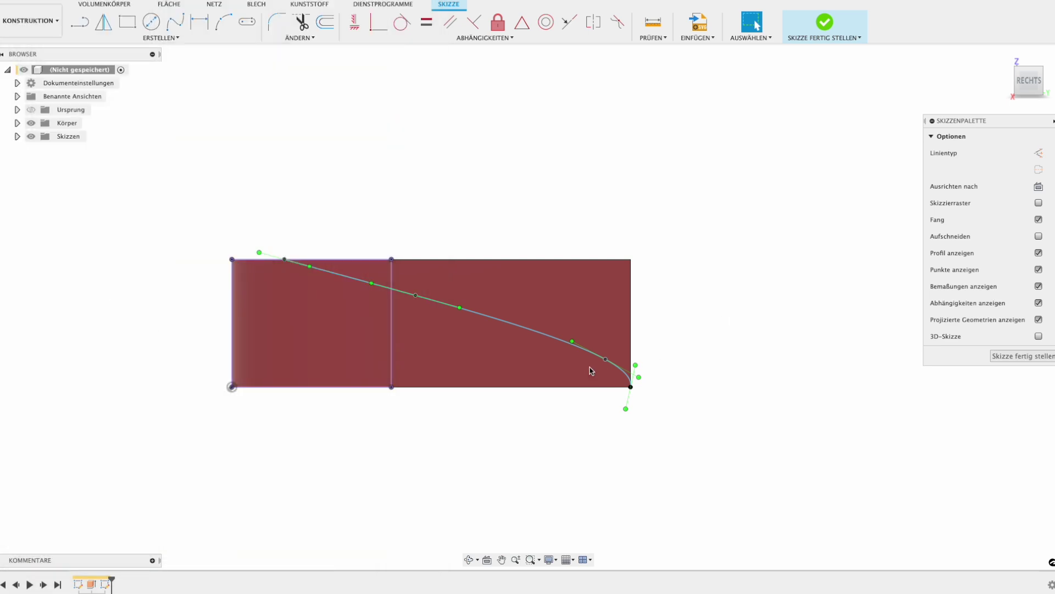
click(636, 336)
Step: Nudge the spline's fit point near the corner and recentre the sketch in view
scroll(632, 339, up, 3)
scroll(632, 340, up, 2)
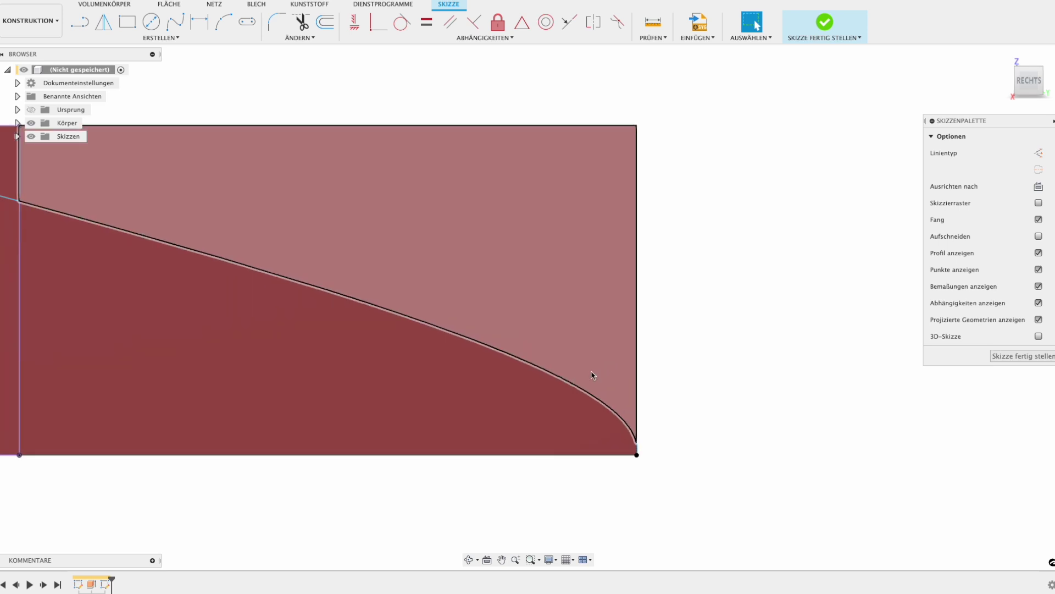
click(567, 386)
drag(554, 382, 539, 377)
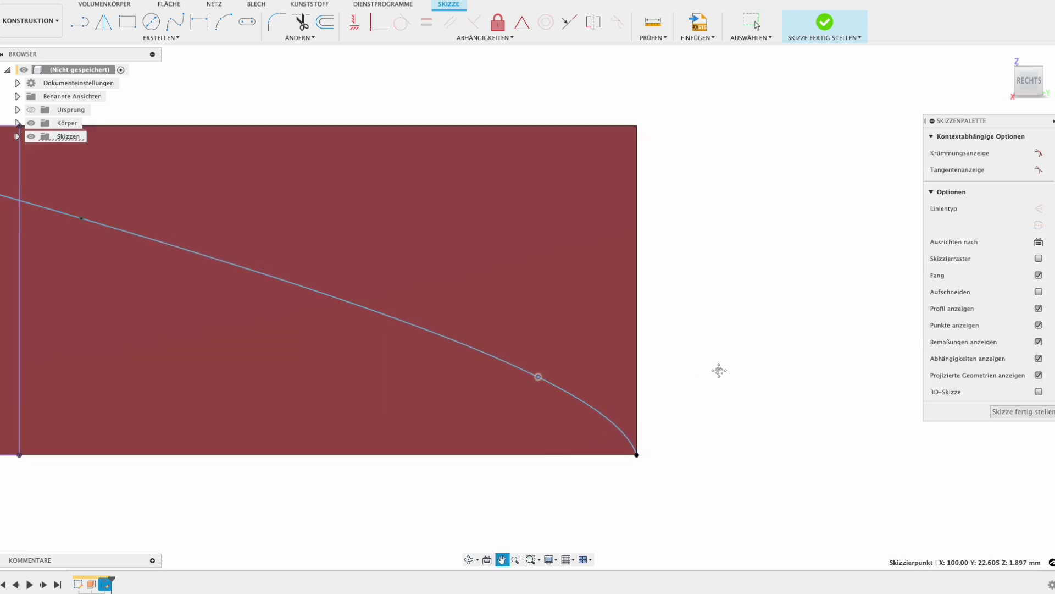
drag(719, 370, 922, 408)
scroll(544, 284, down, 3)
key(Escape)
middle_drag(366, 271, 502, 308)
Step: Make the spline leave the top edge horizontally, raise a middle point, and finish the sketch
click(517, 303)
click(308, 247)
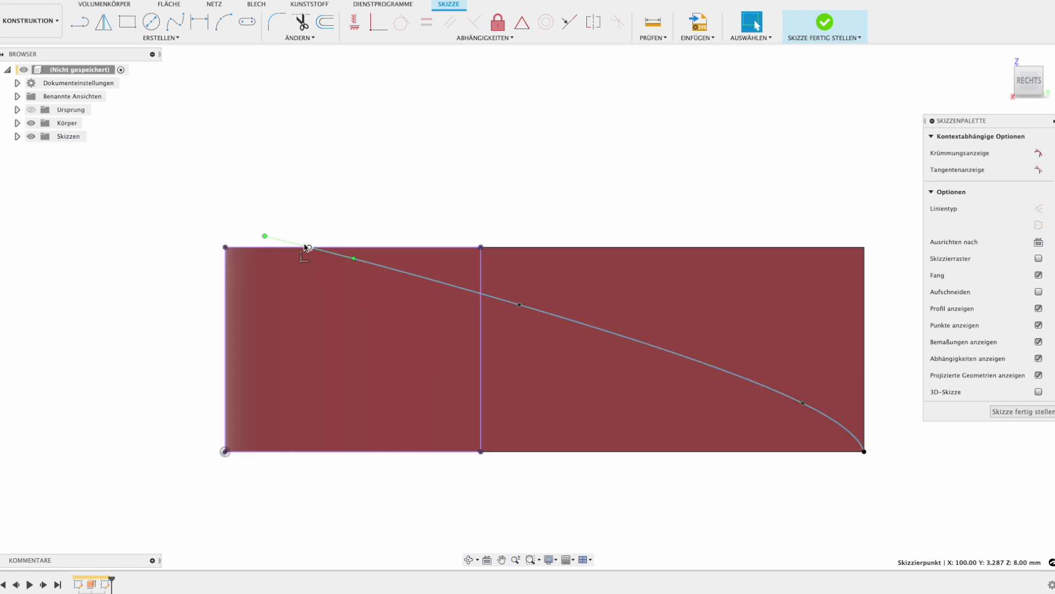
drag(264, 235, 259, 247)
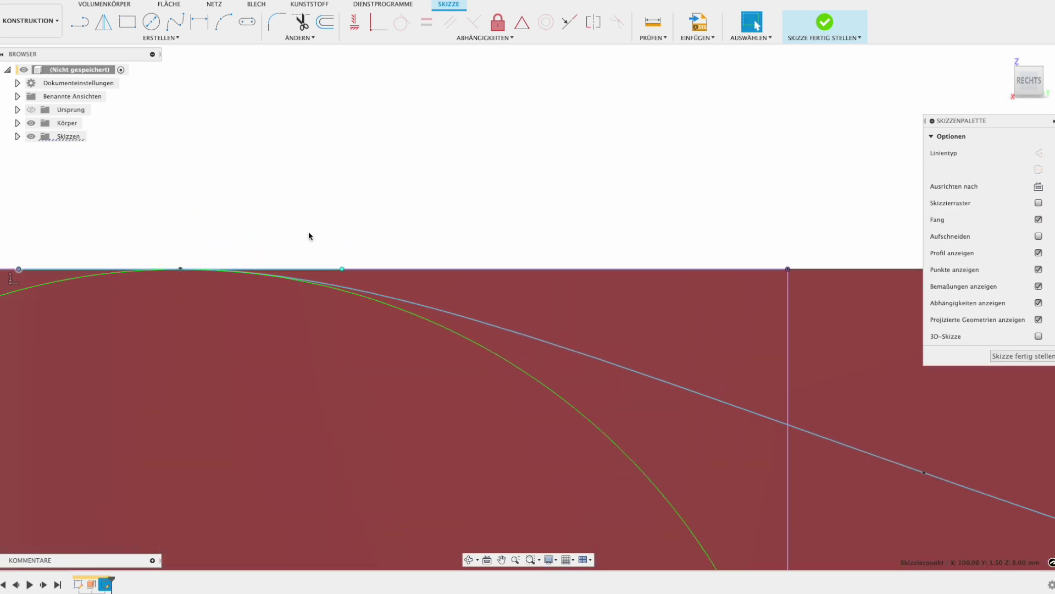
scroll(412, 228, down, 2)
scroll(549, 220, down, 2)
scroll(555, 256, right, 2)
drag(507, 289, 503, 273)
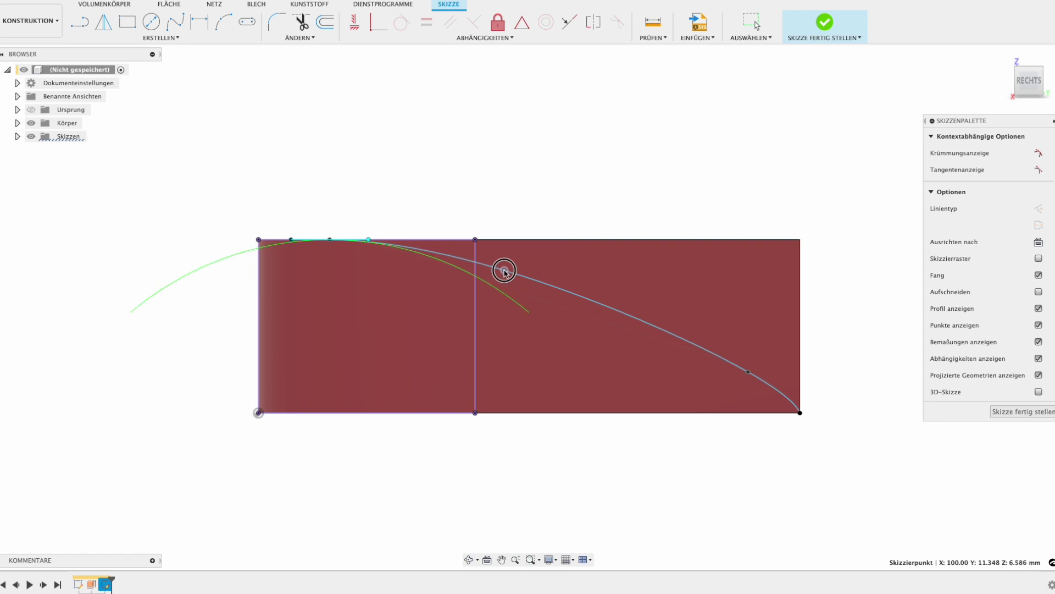
click(561, 194)
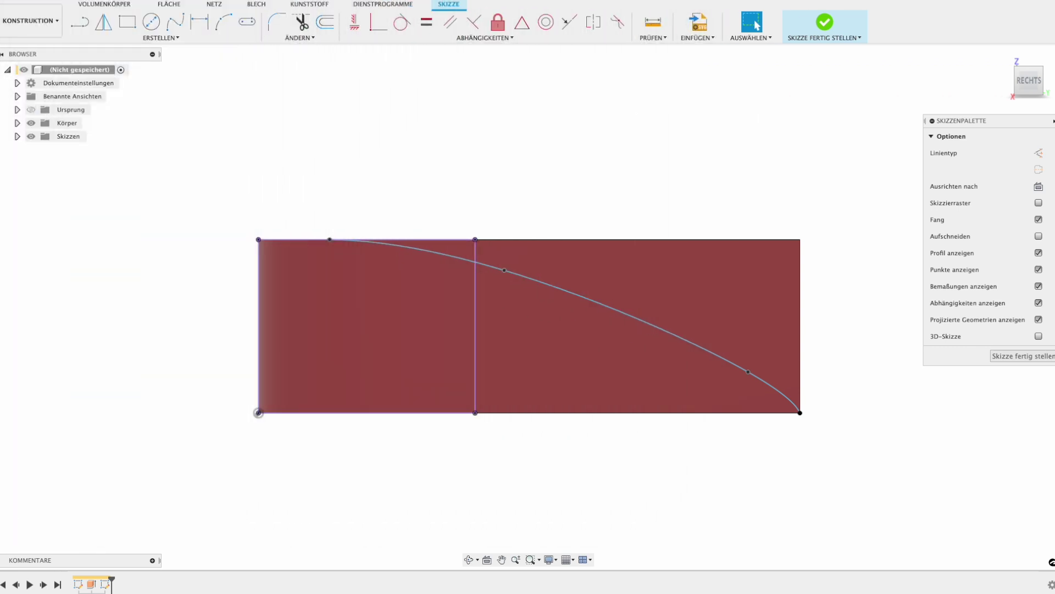
click(1023, 356)
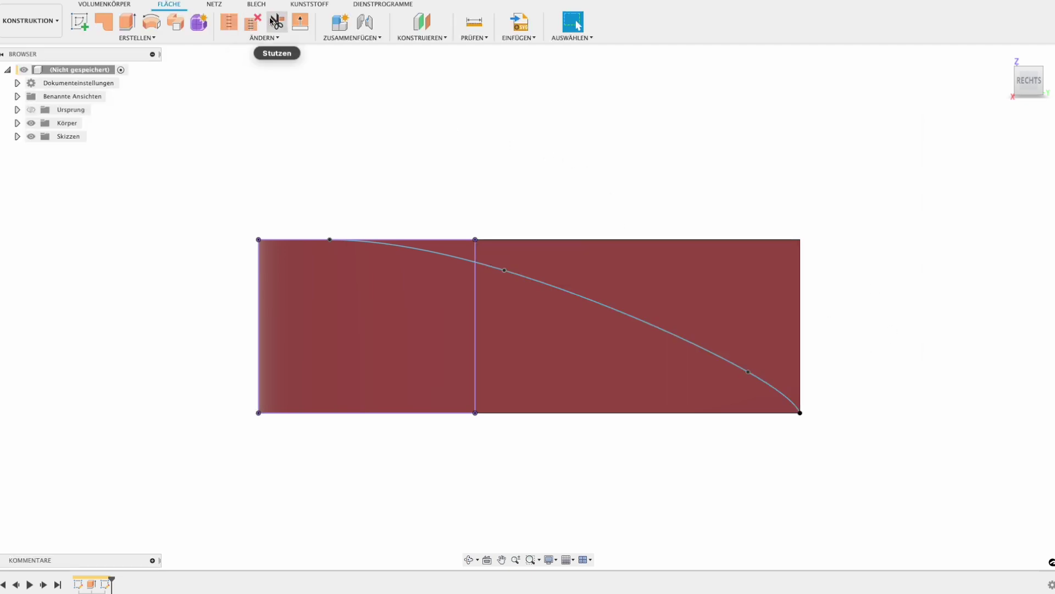
Step: Trim away the surface piece beyond the spline so the end tapers to a point
click(276, 22)
click(539, 277)
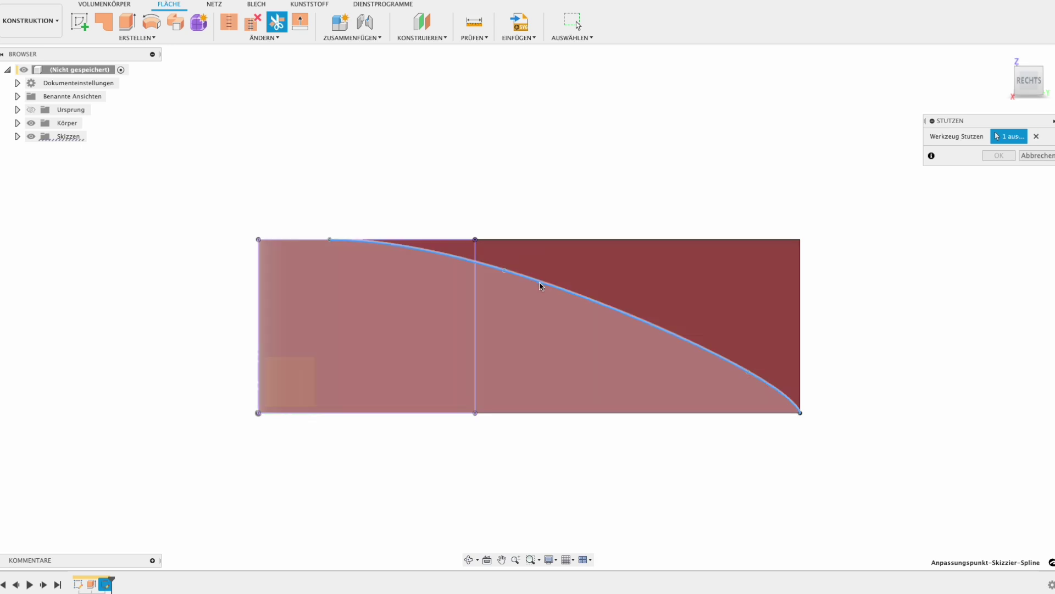
scroll(617, 228, down, 4)
mouse_move(617, 229)
shift+middle_down()
mouse_move(559, 233)
mouse_move(565, 295)
shift+middle_up()
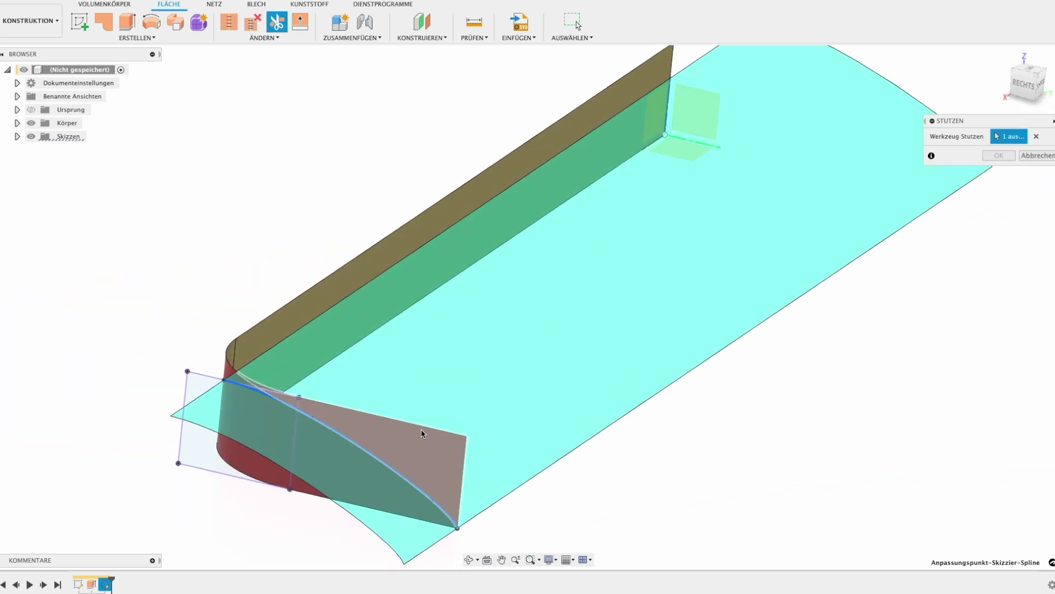
click(449, 459)
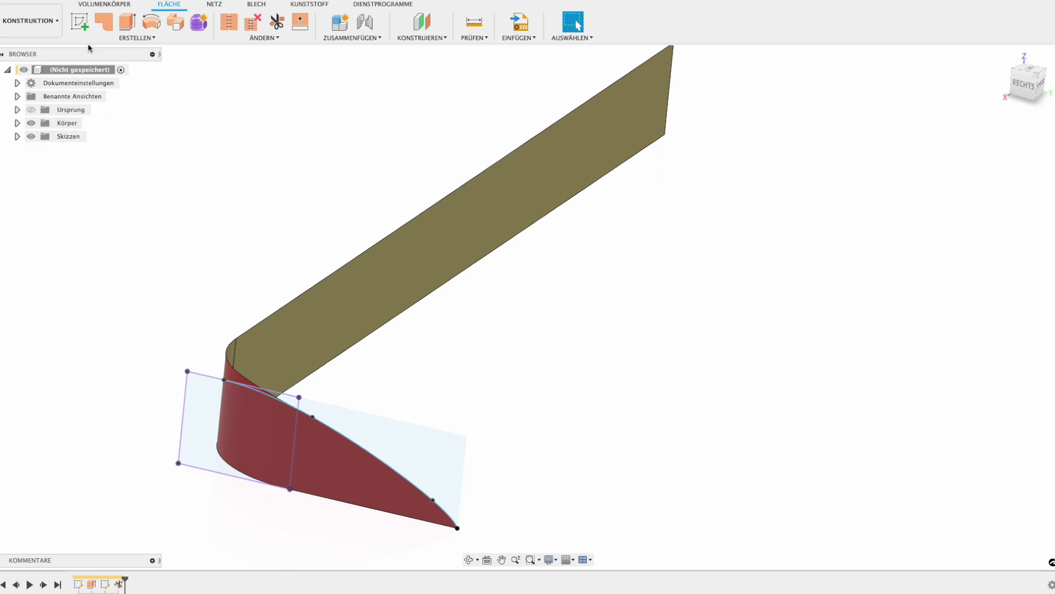
double_click(118, 583)
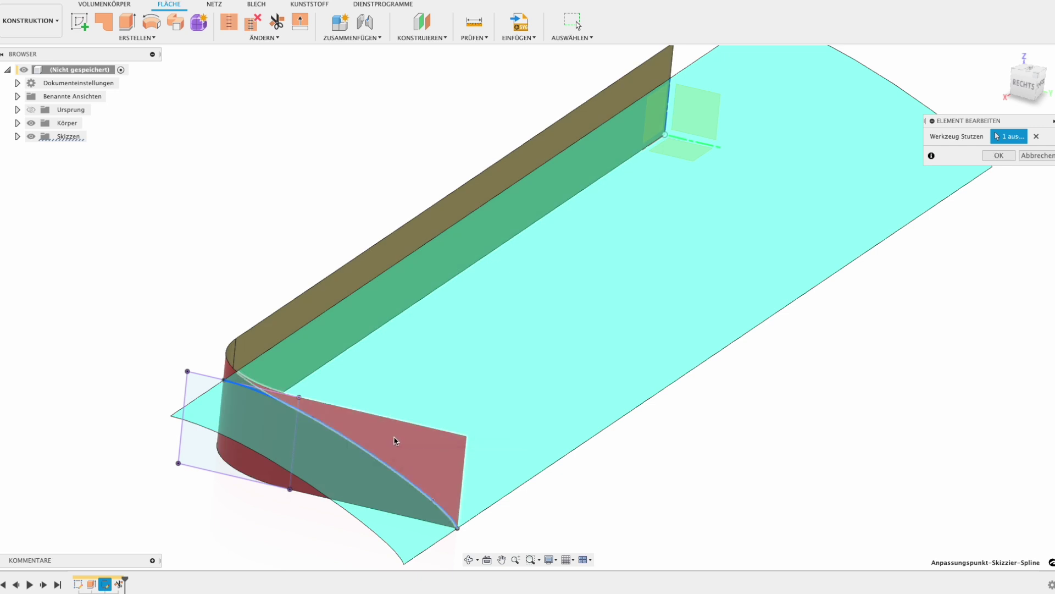
key(Return)
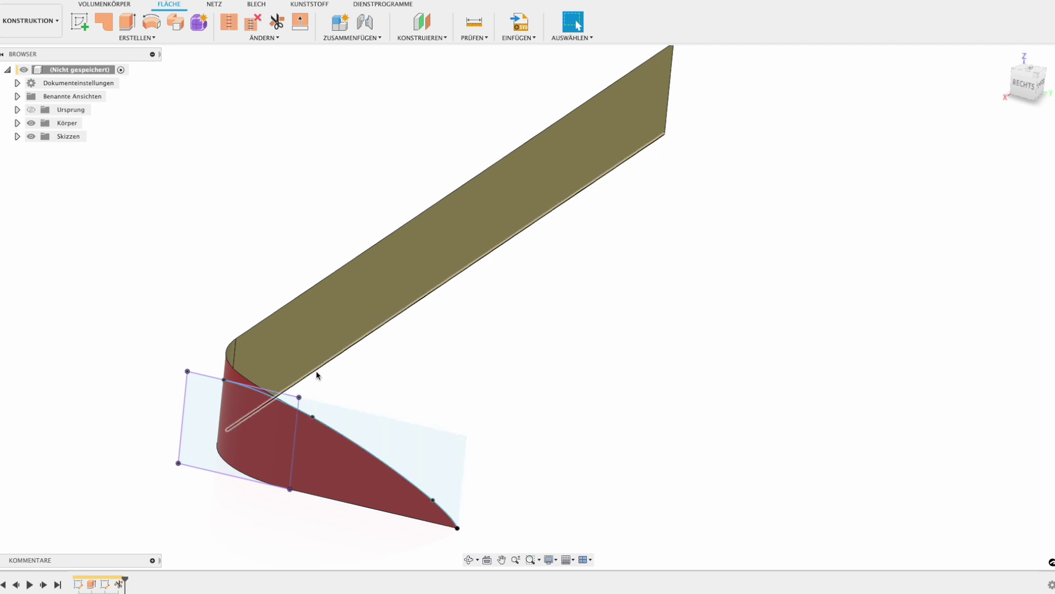
Step: Hide Skizze2 in the browser and switch to the right-side view
click(17, 136)
click(40, 162)
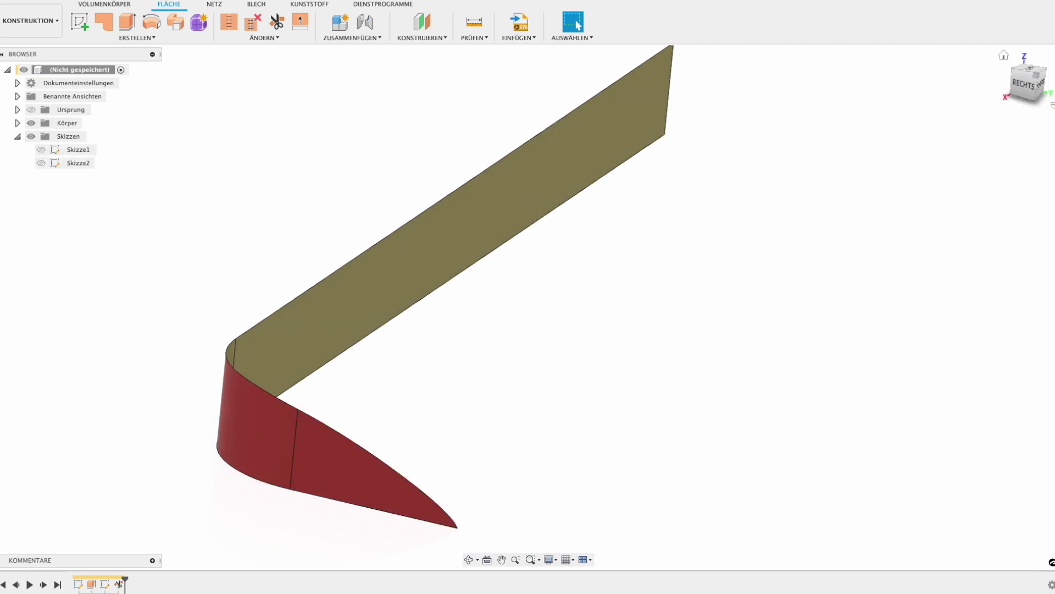
click(1023, 83)
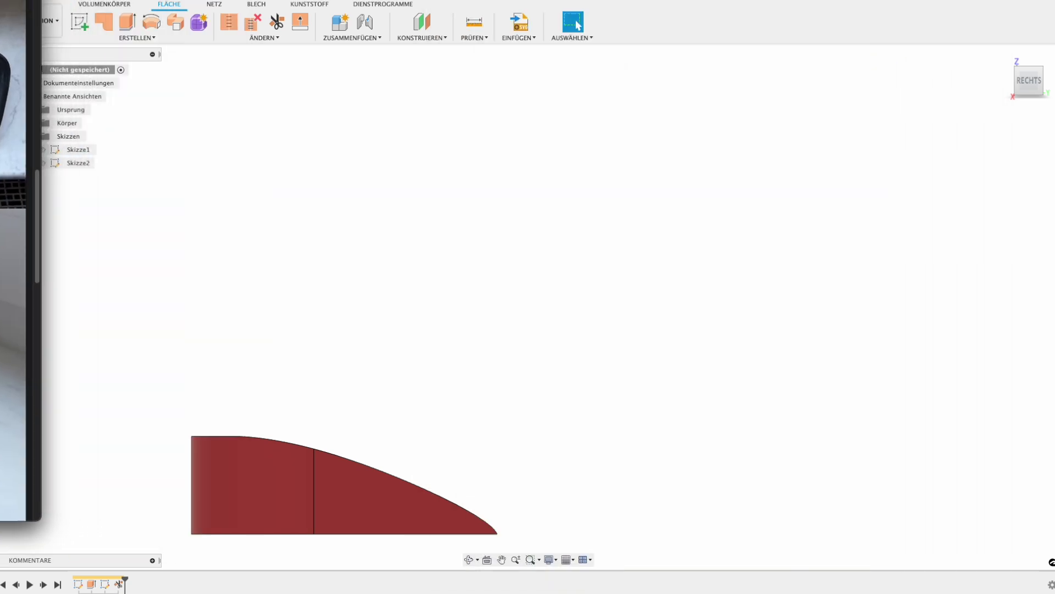
Step: Re-open Skizze2 to check the spline, then orbit to view the tapered surfaces in perspective
double_click(117, 584)
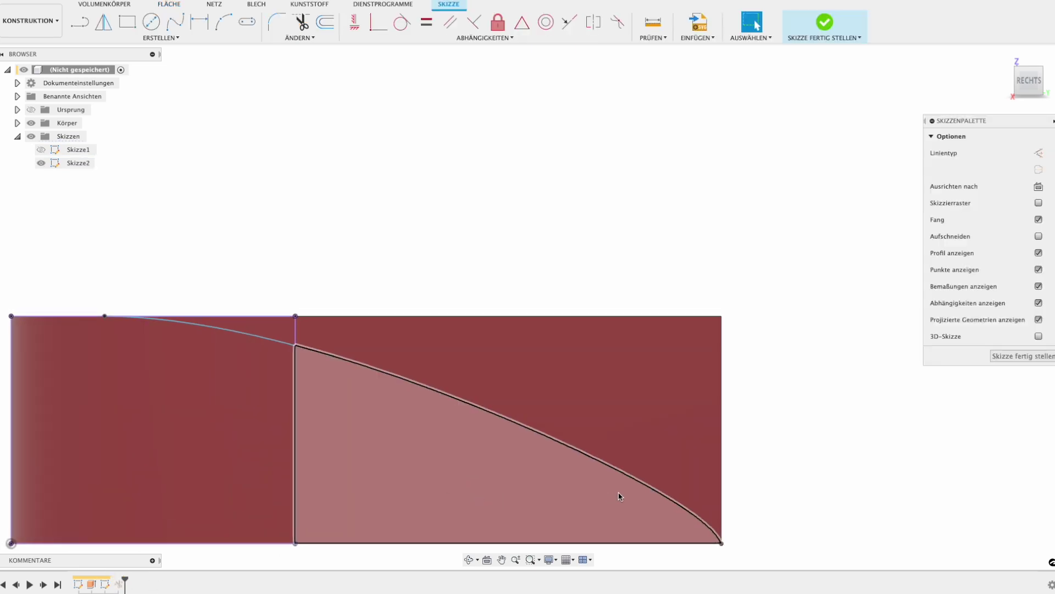
click(653, 482)
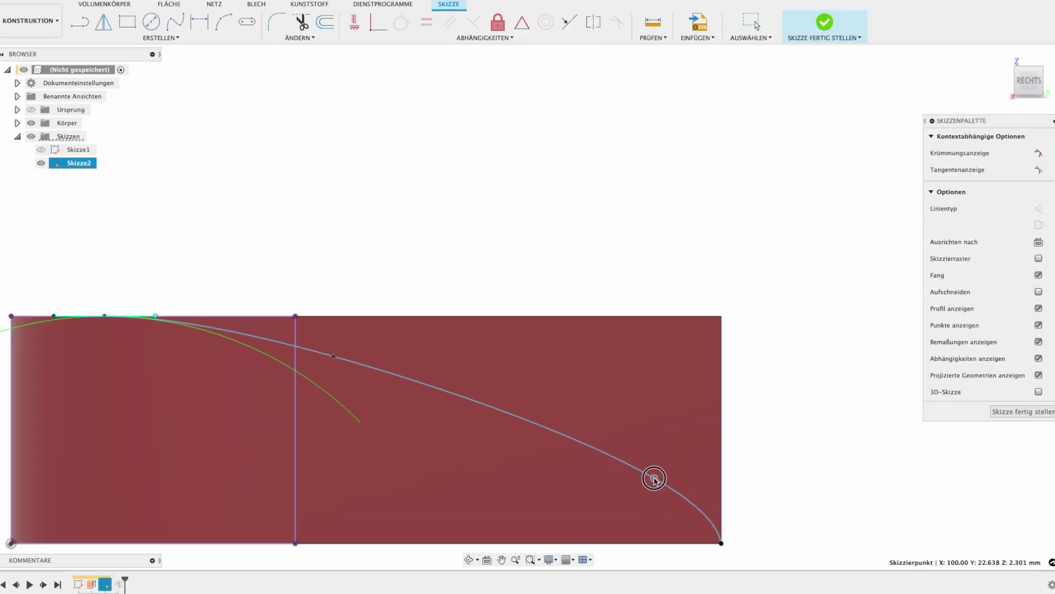
click(1012, 411)
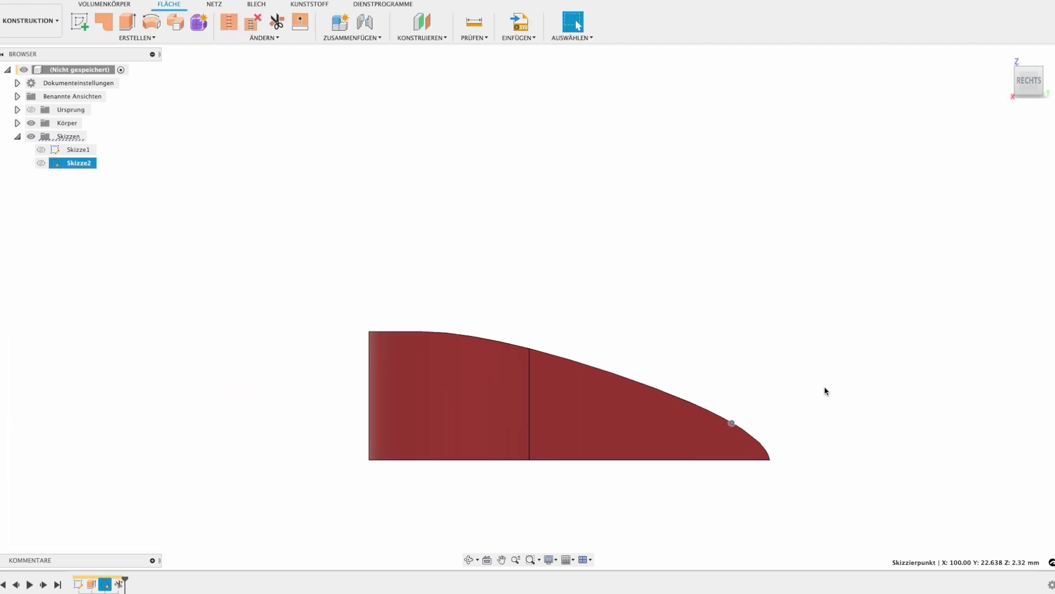
shift+middle_drag(819, 356, 675, 356)
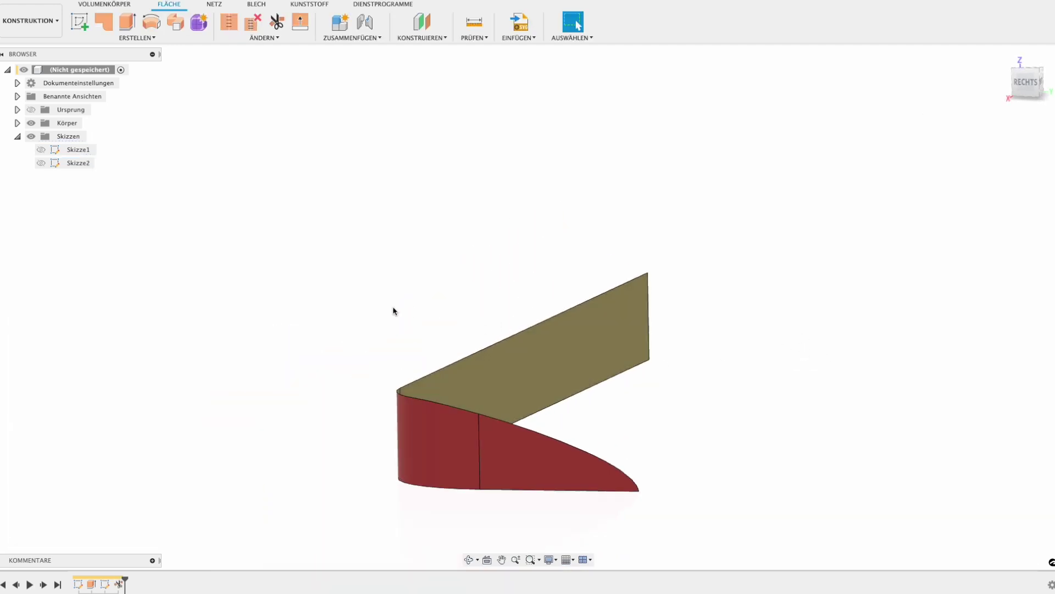
middle_drag(480, 360, 400, 325)
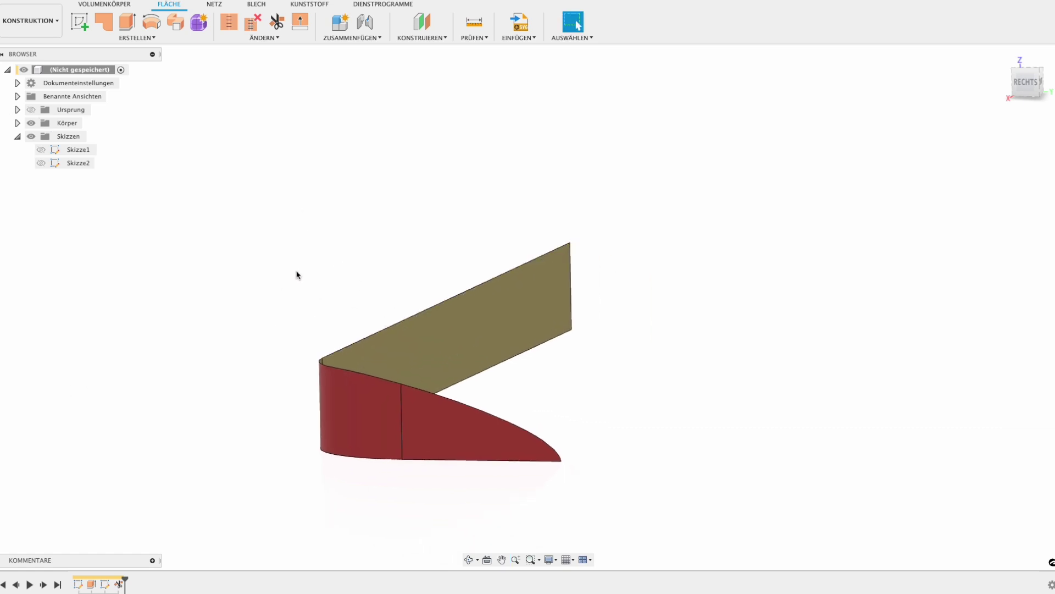
click(136, 38)
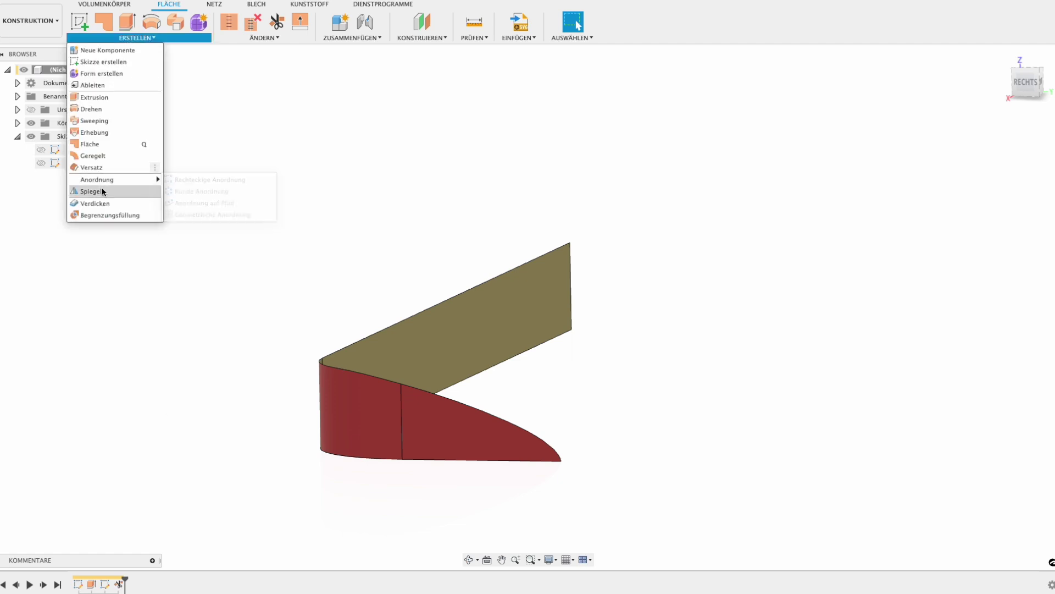
Step: Thicken the red surfaces into a solid hook body
click(95, 203)
click(451, 423)
text(21)
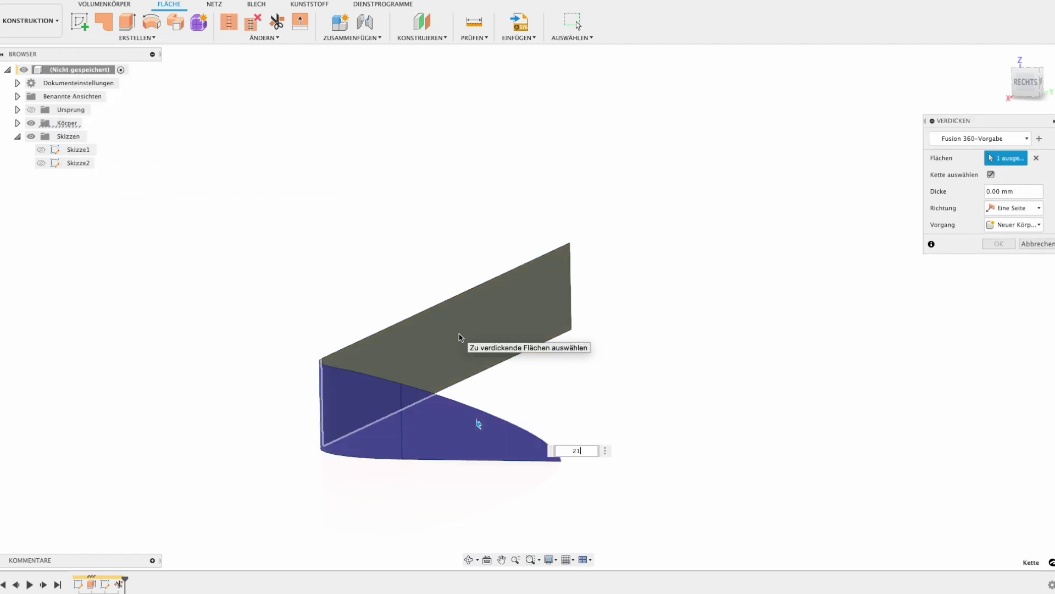
key(Return)
text(3)
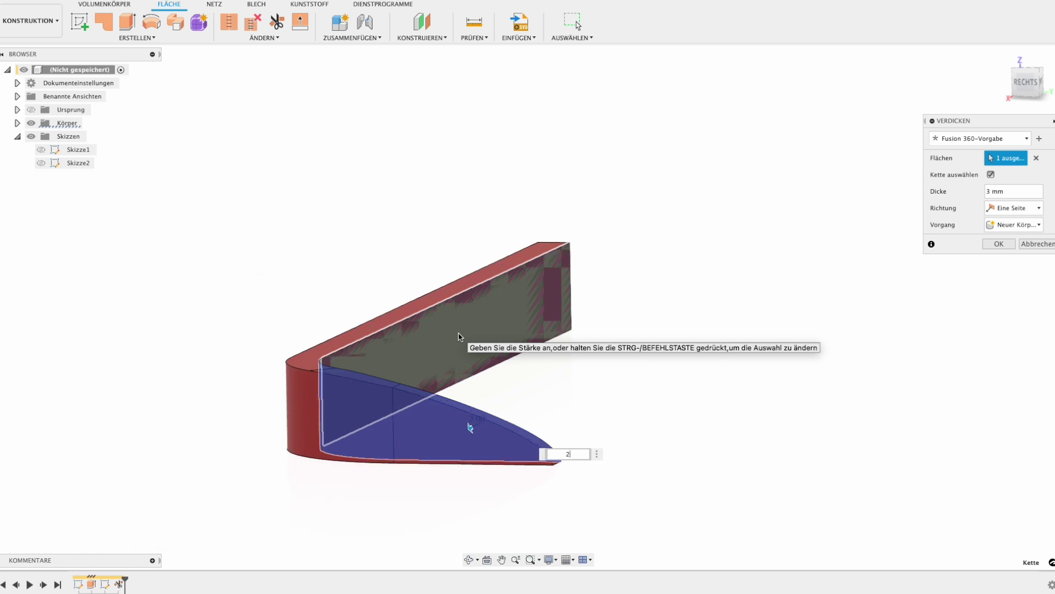
key(Return)
Step: Fillet the eight outer edge chains of the hook body with a 1 mm radius
key(f)
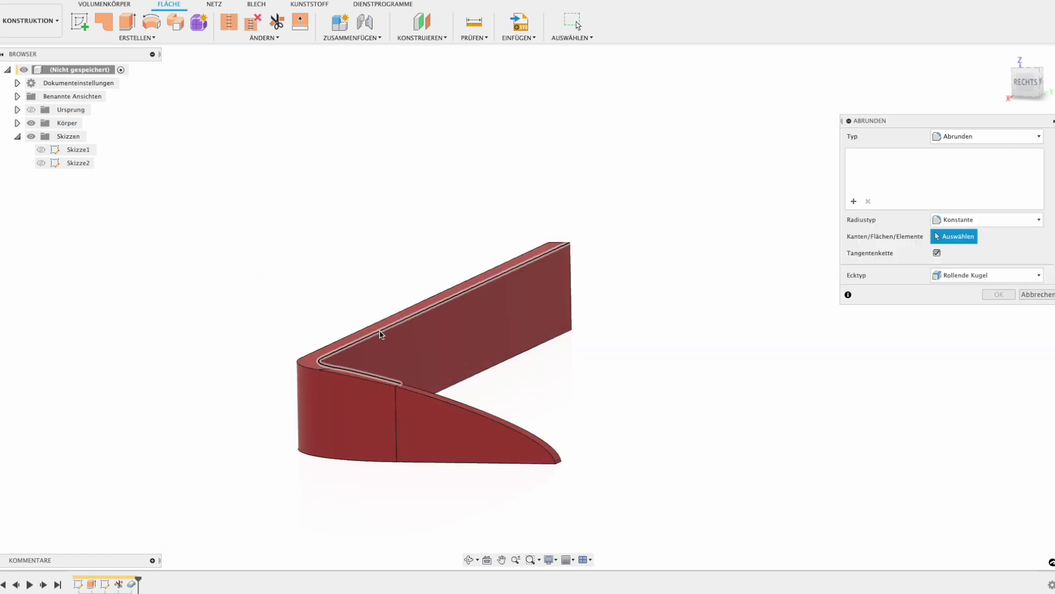
click(381, 333)
click(419, 394)
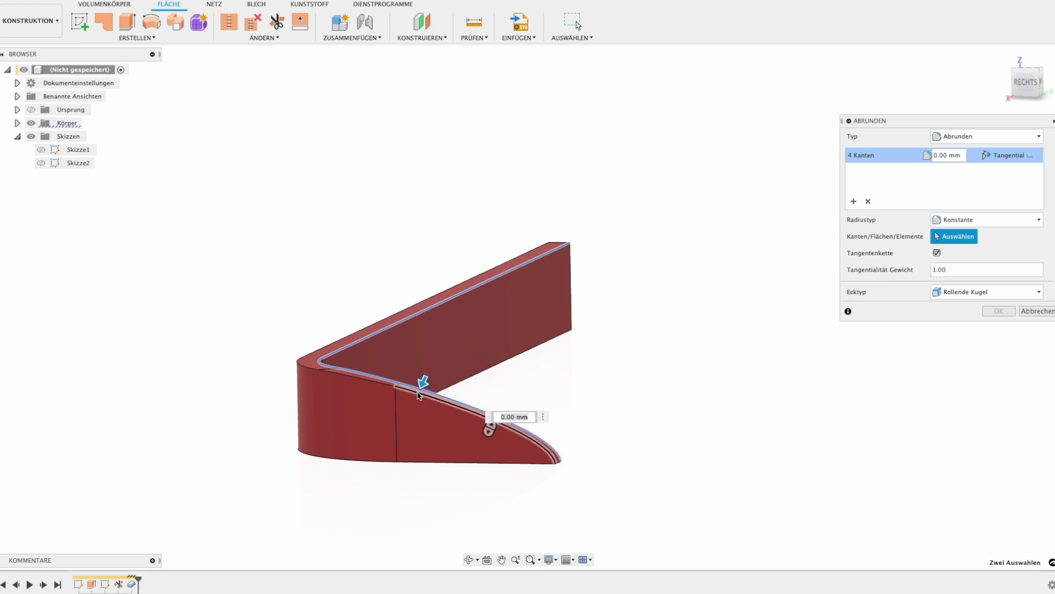
click(395, 386)
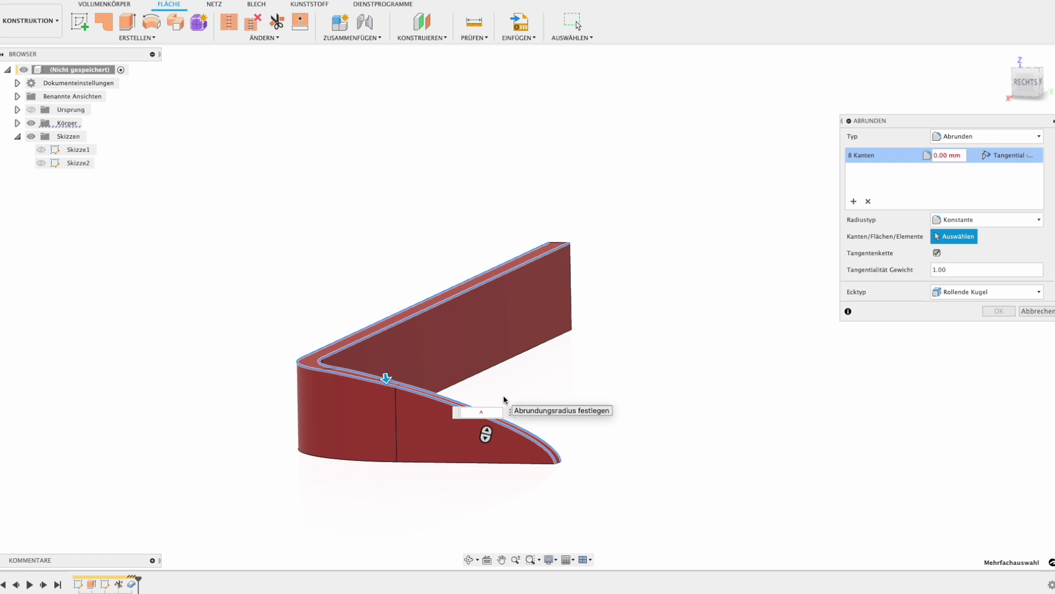
text(1)
key(Return)
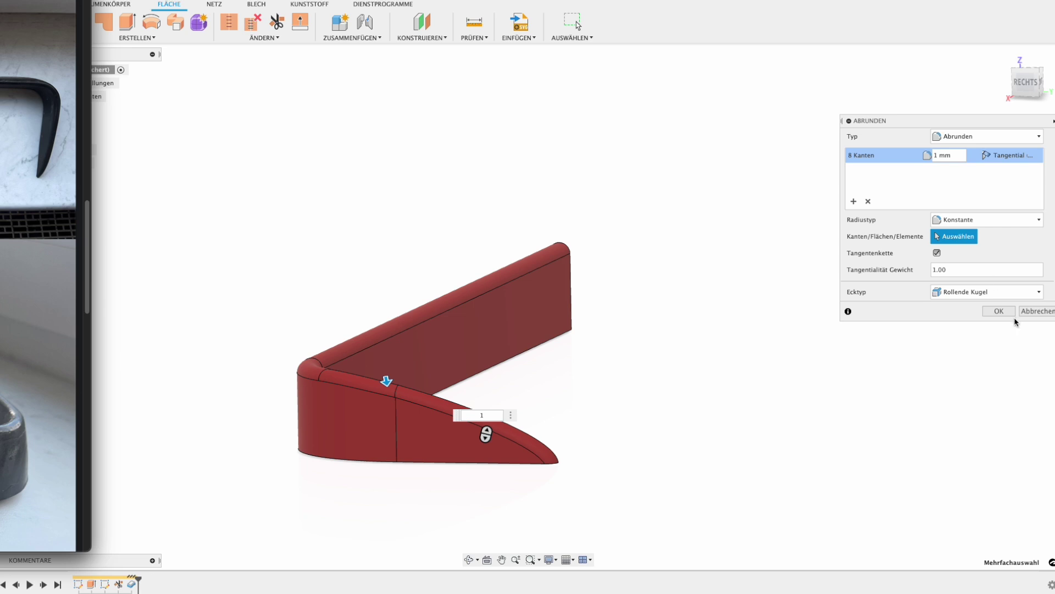
click(1005, 314)
Step: Orbit the filleted hook body to inspect its rounded edges, then return to Select
mouse_move(772, 358)
shift+middle_down()
mouse_move(833, 369)
mouse_move(552, 353)
mouse_move(526, 181)
mouse_move(459, 158)
shift+middle_up()
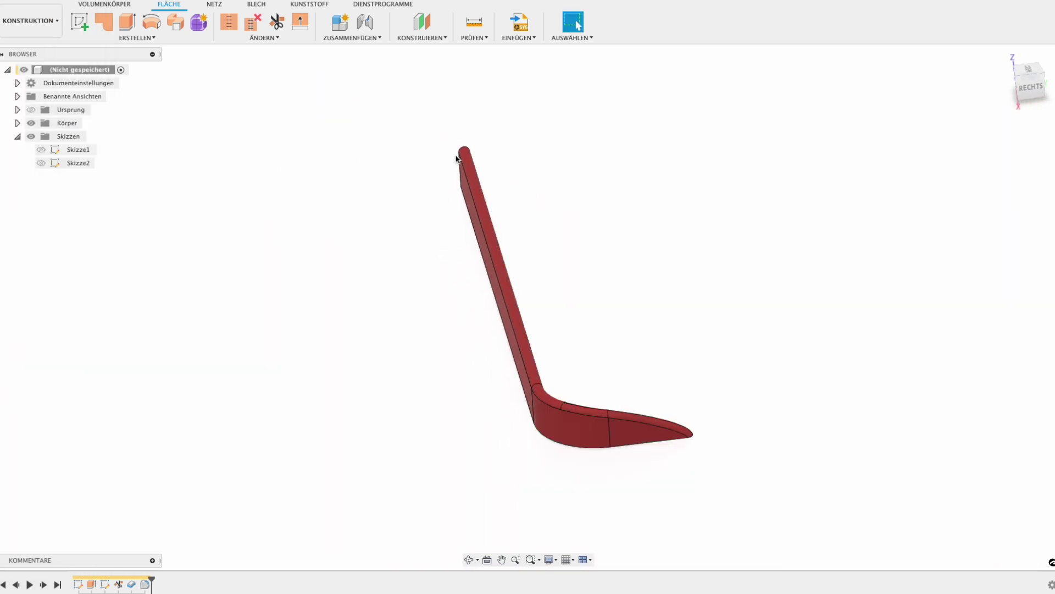
mouse_move(633, 363)
shift+middle_down()
mouse_move(596, 354)
mouse_move(570, 361)
mouse_move(592, 383)
mouse_move(561, 387)
mouse_move(563, 410)
mouse_move(615, 385)
shift+middle_up()
drag(615, 384, 603, 379)
key(Escape)
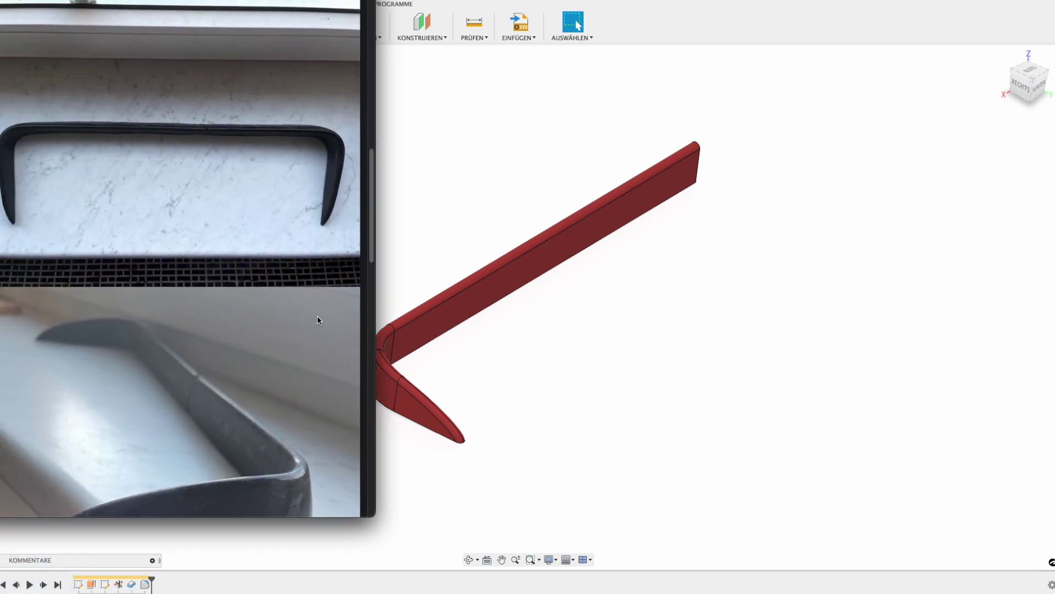
Step: Scroll the Mail photos to the close-up of the tapered tip, then hide Mail
scroll(318, 317, down, 5)
scroll(291, 303, up, 3)
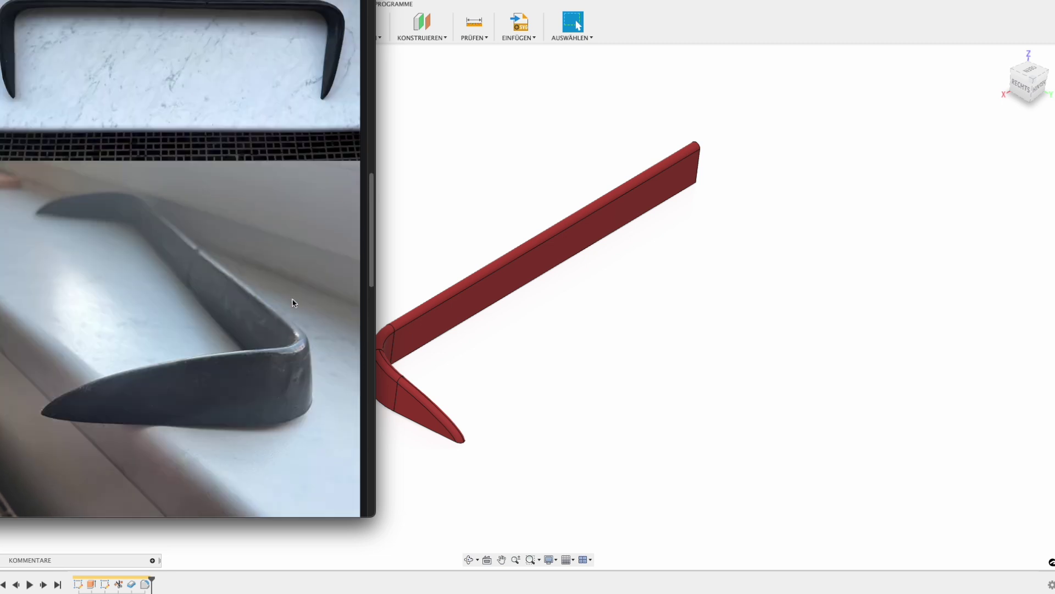
scroll(263, 175, up, 3)
scroll(242, 163, down, 1)
scroll(248, 161, down, 1)
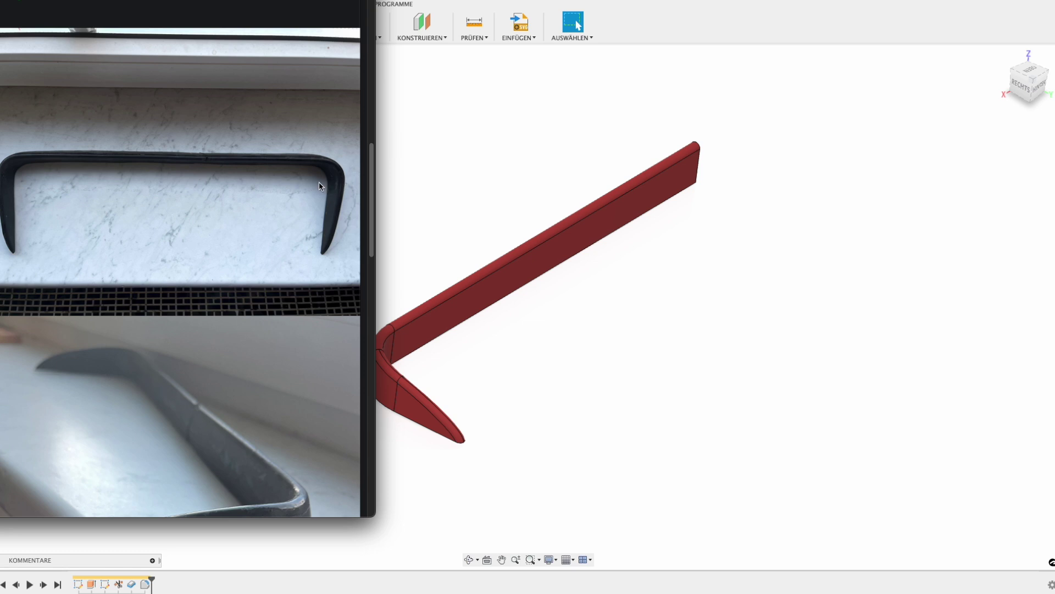
scroll(315, 184, down, 1)
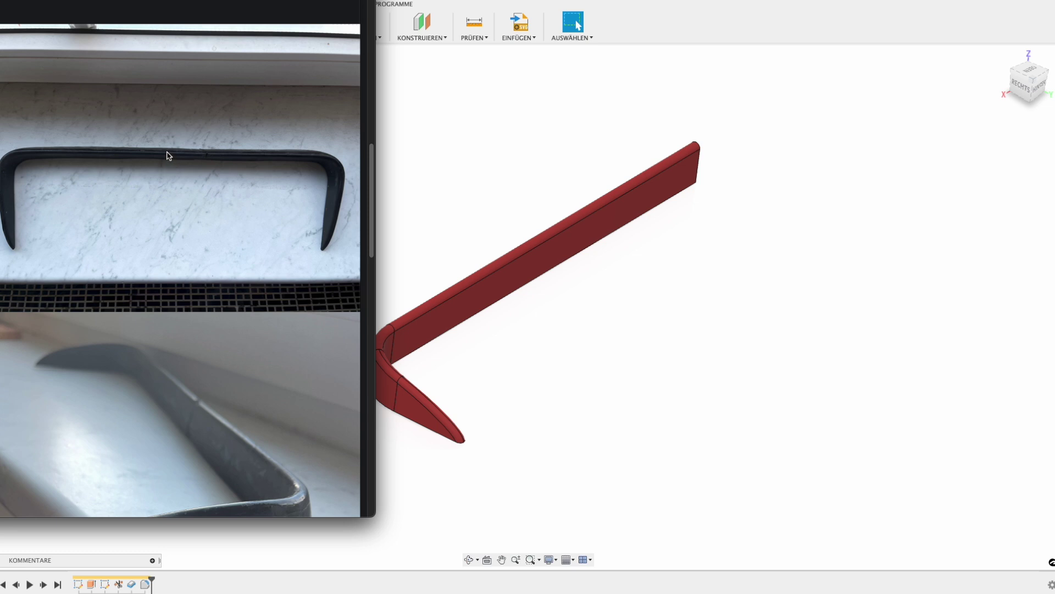
scroll(226, 159, up, 1)
scroll(225, 157, down, 2)
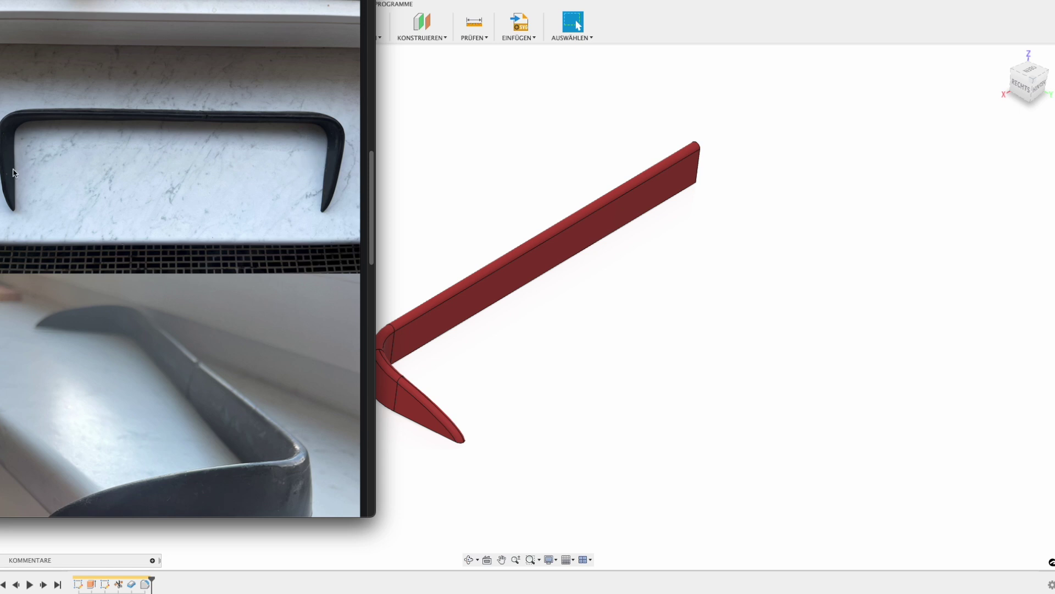
scroll(130, 209, down, 1)
scroll(135, 204, down, 5)
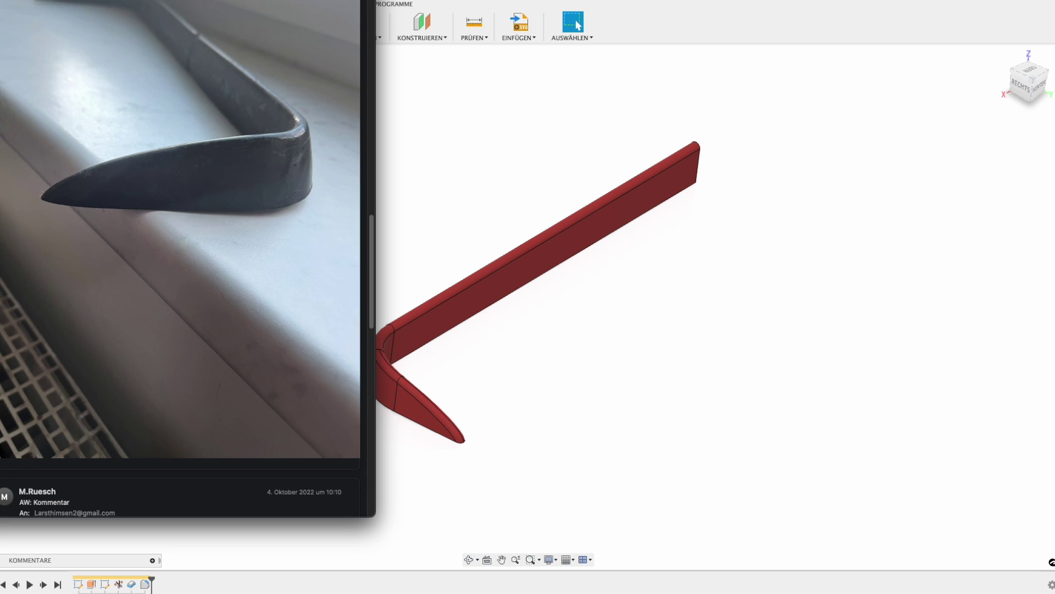
key(super+h)
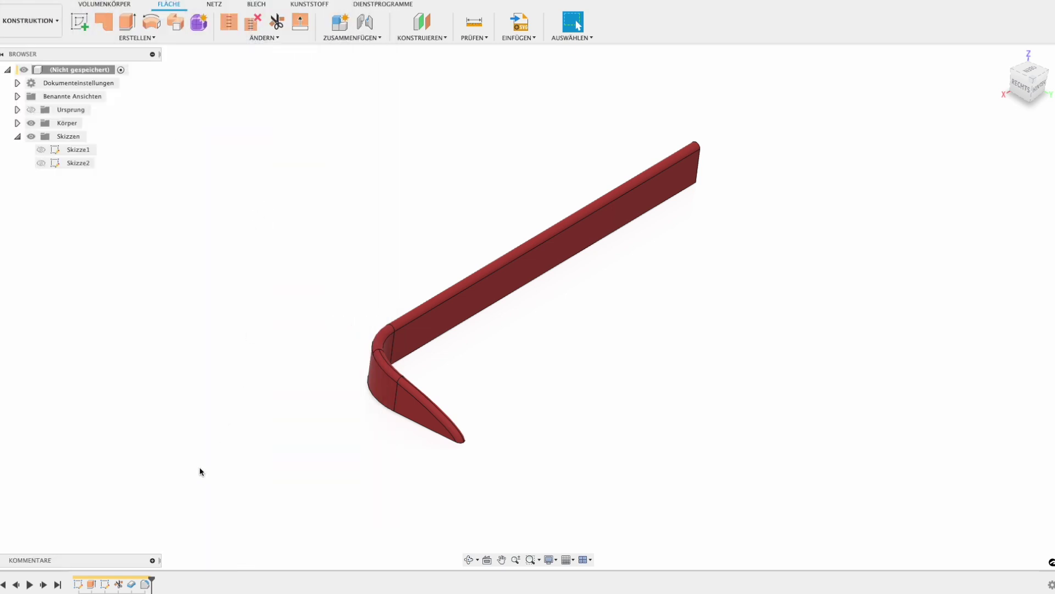
Step: Delete the Verdicken1 thicken feature and make the Körper1 surface body visible
click(132, 584)
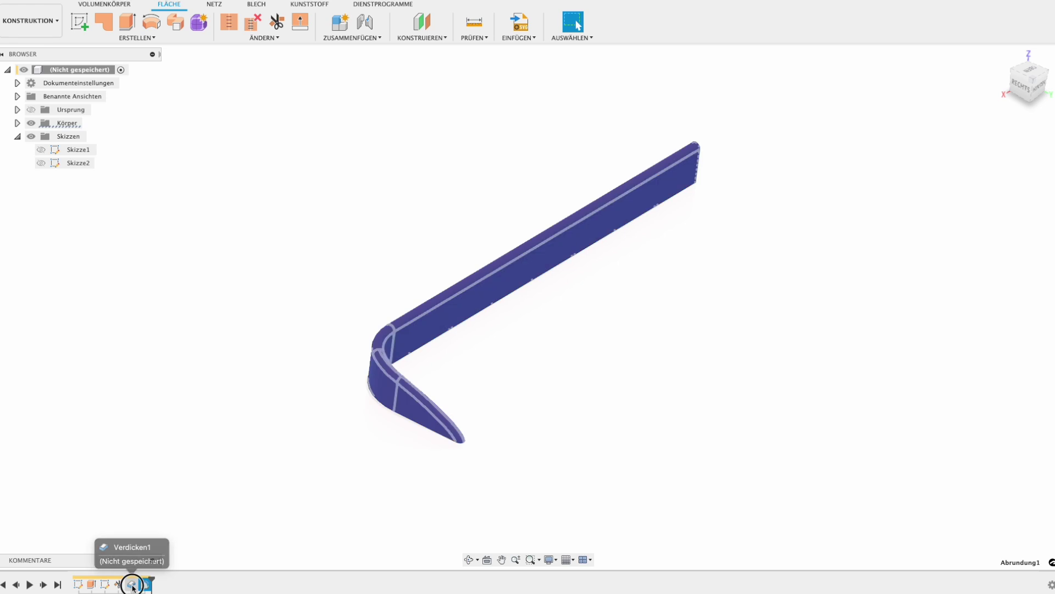
key(Delete)
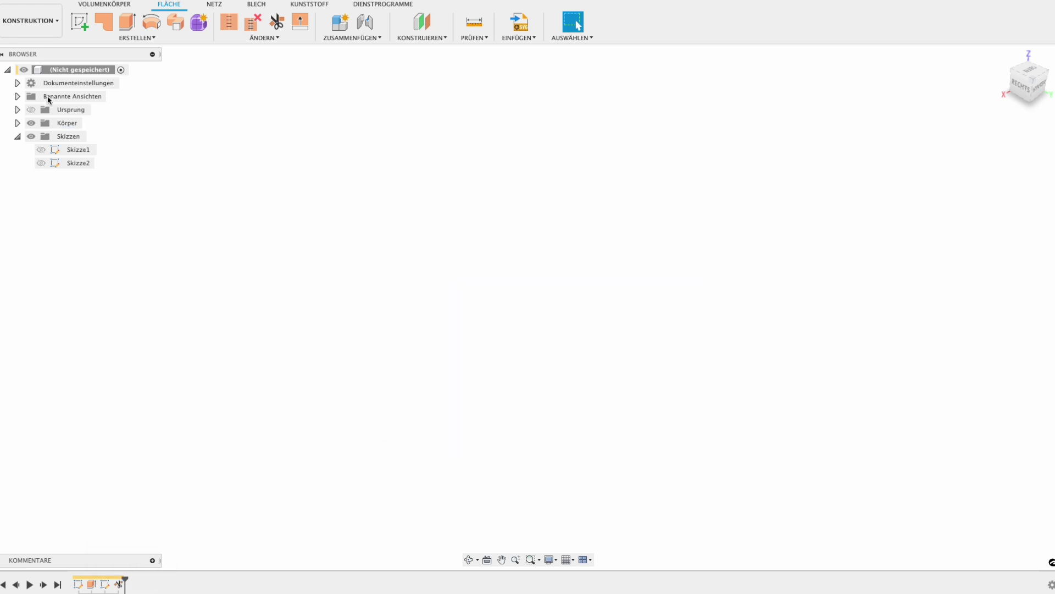
click(17, 123)
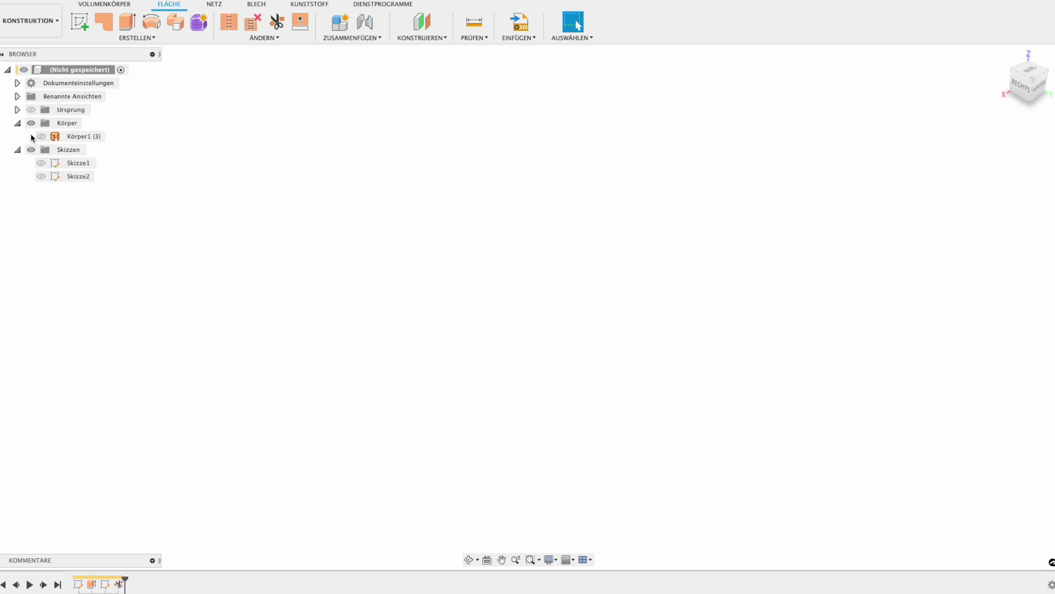
click(41, 137)
Step: Create an XY-plane sketch projecting the body's long line, bend arc and vertical edge
click(81, 25)
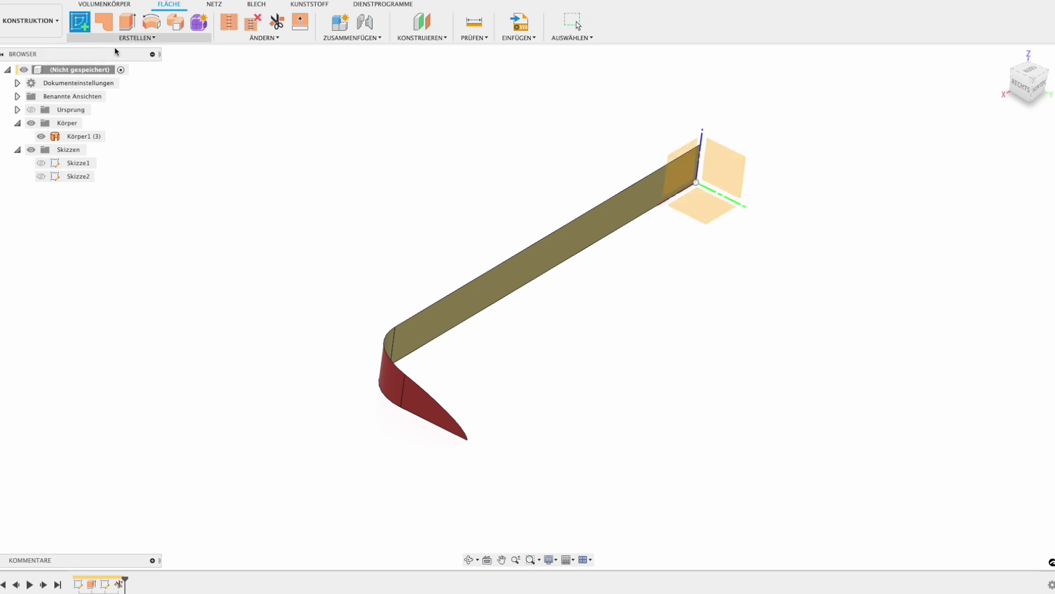
click(694, 205)
middle_drag(591, 407, 339, 447)
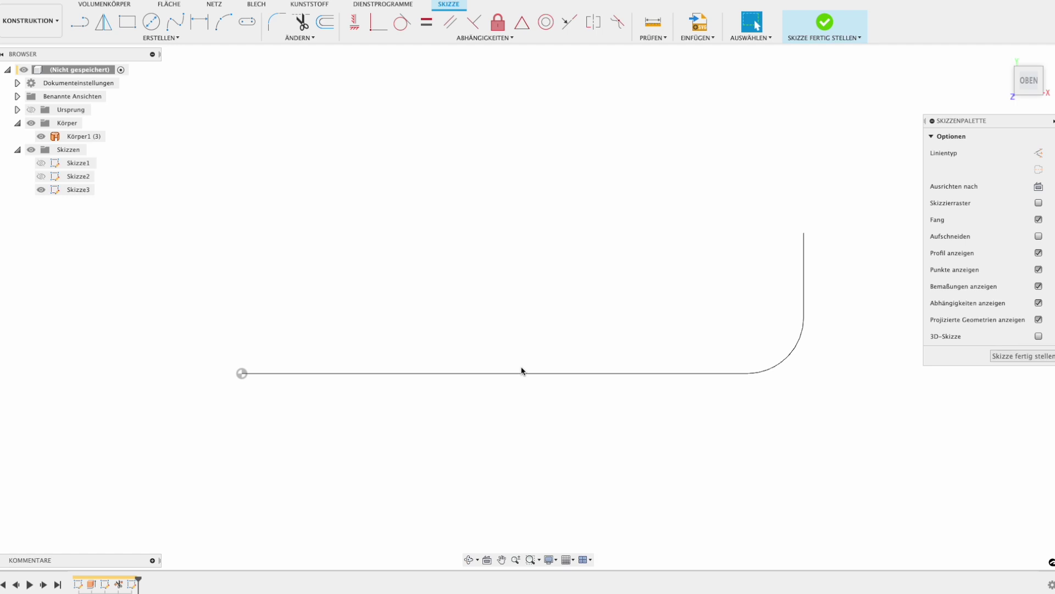
key(p)
click(504, 372)
middle_drag(627, 412, 384, 419)
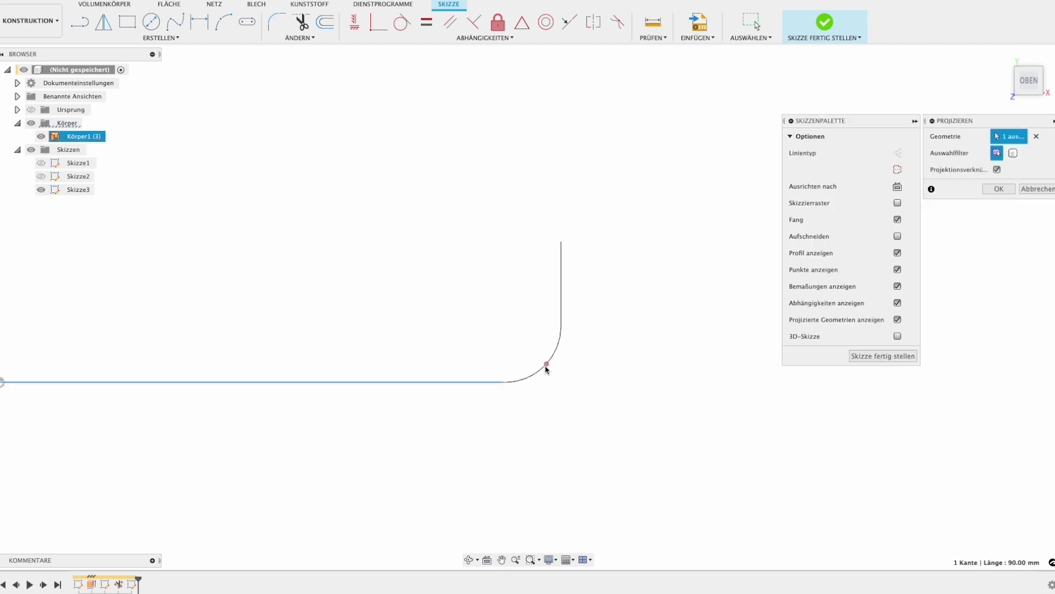
click(549, 363)
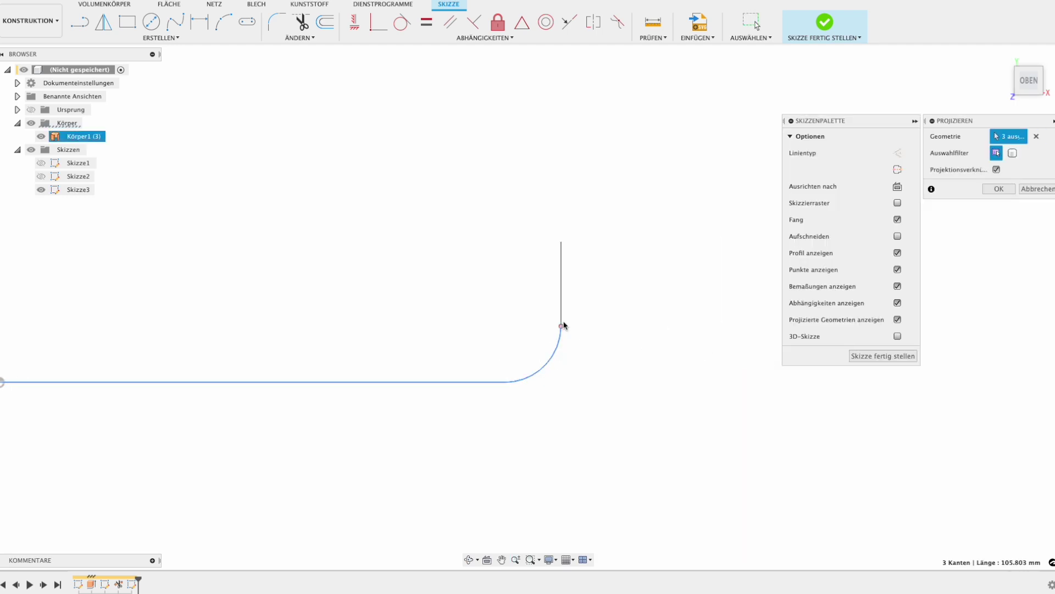
key(Return)
scroll(605, 380, down, 1)
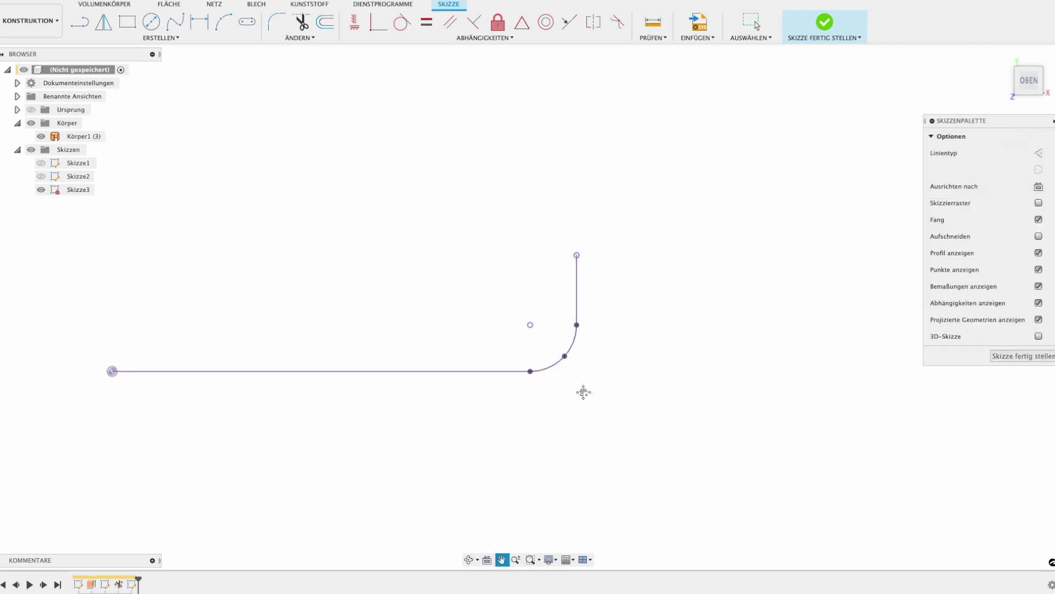
click(324, 28)
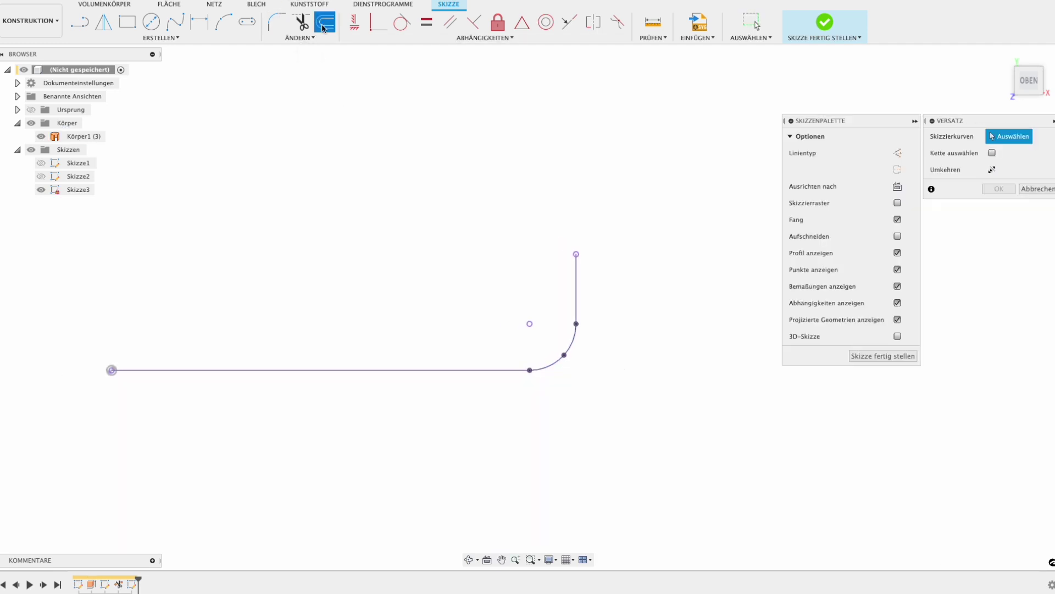
Step: Offset the vertical line, both arcs and the long line by 1 mm
click(576, 278)
click(572, 336)
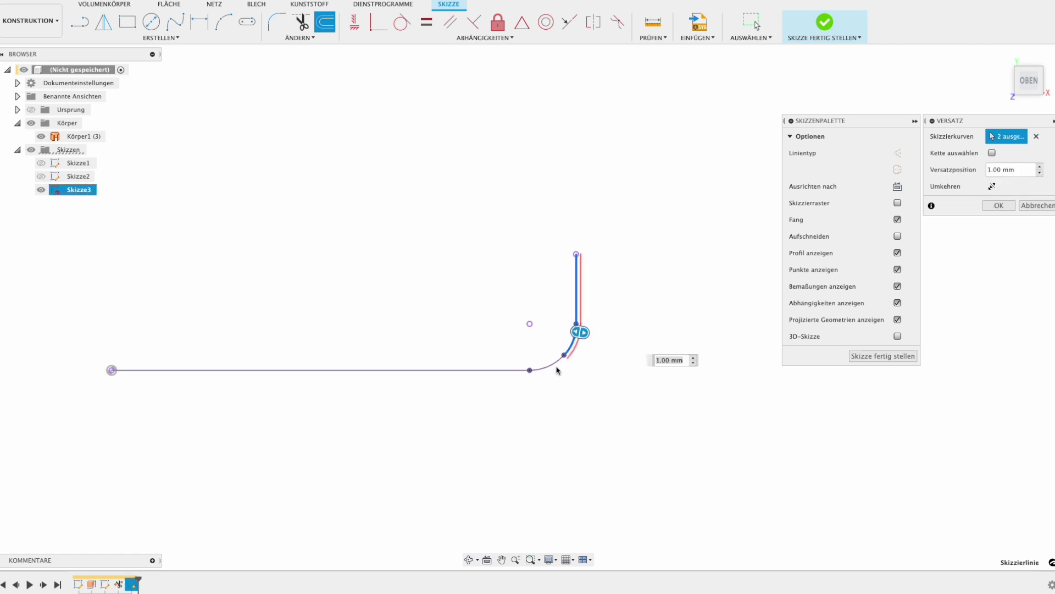
click(541, 371)
click(517, 370)
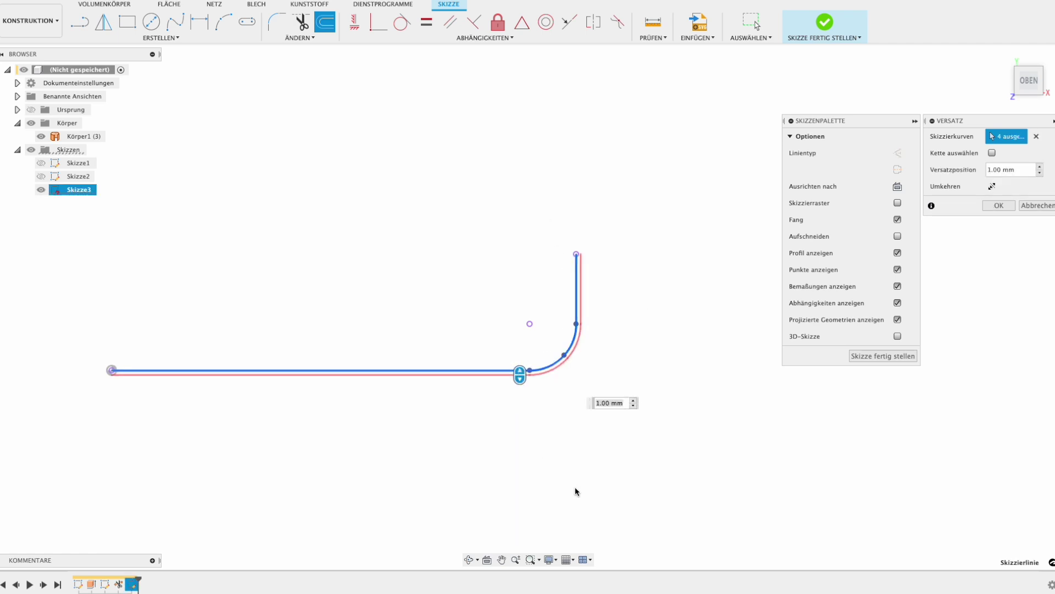
key(Return)
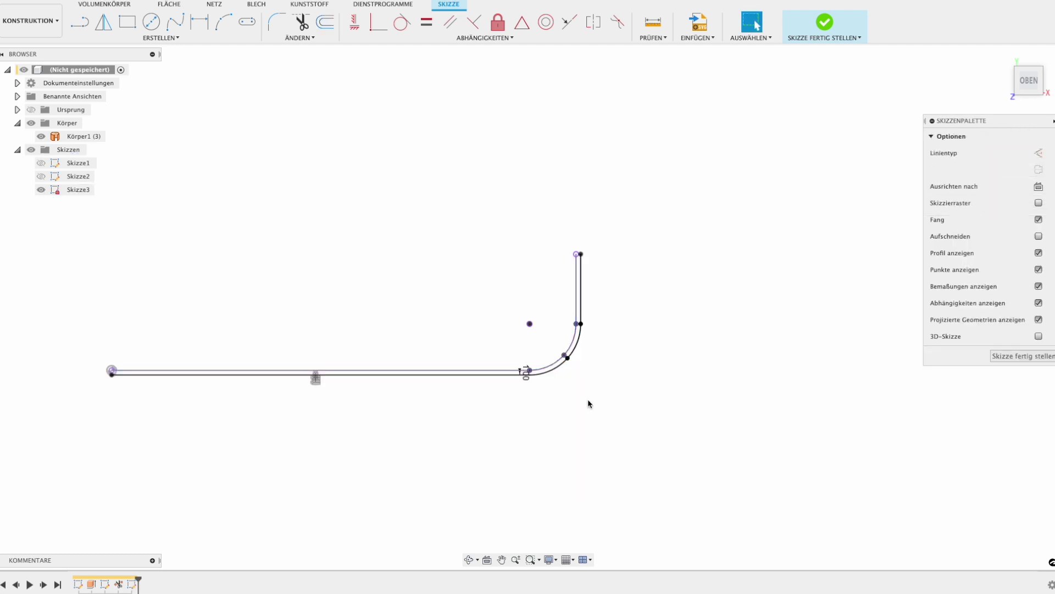
scroll(168, 356, up, 2)
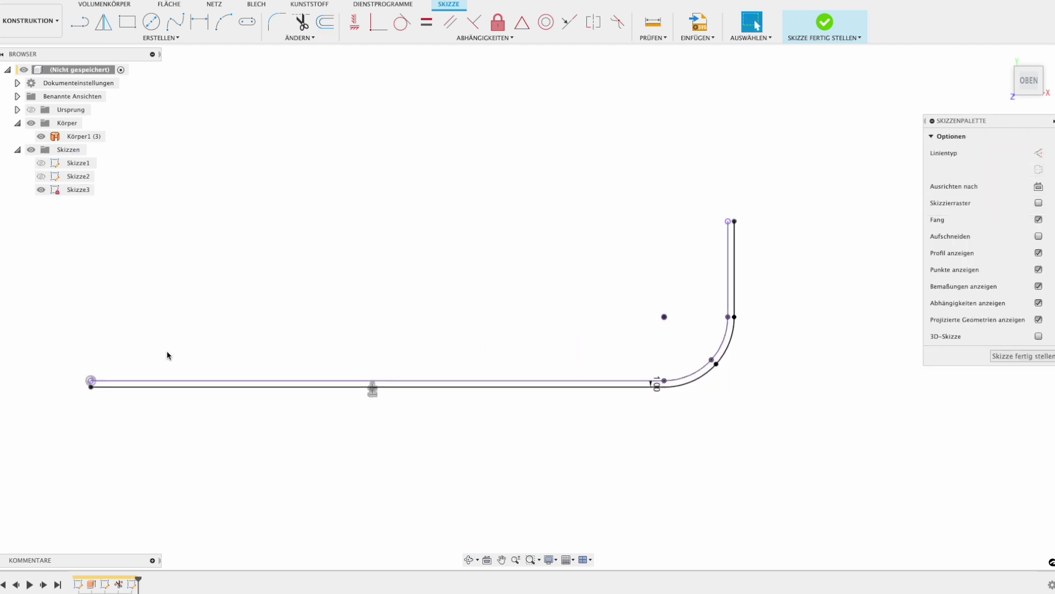
scroll(167, 355, up, 1)
Step: Close the outline's left end with a 1 mm line at 90°, checking the reference photos
key(l)
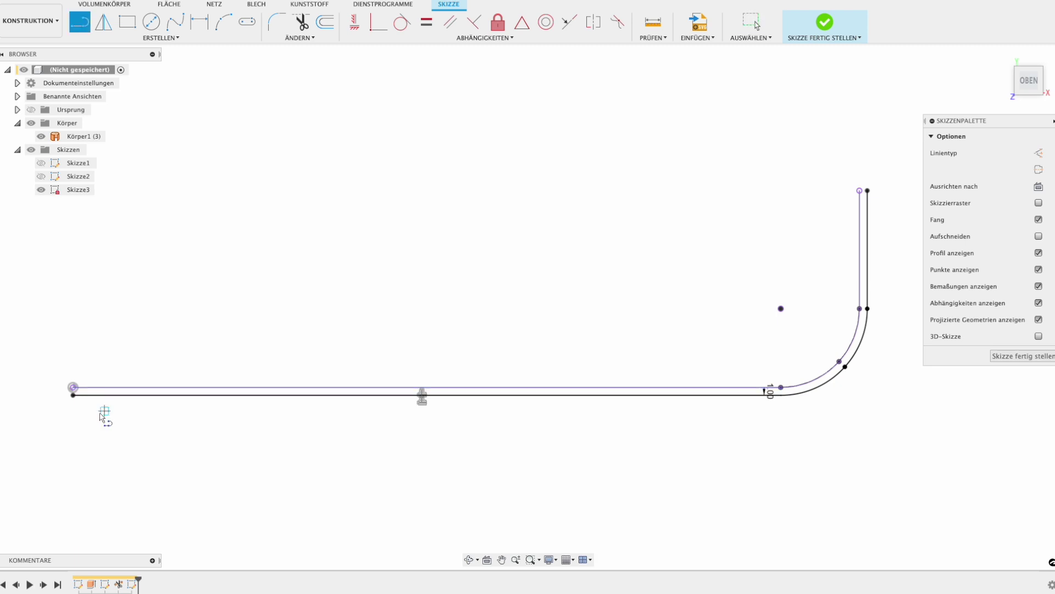
click(73, 388)
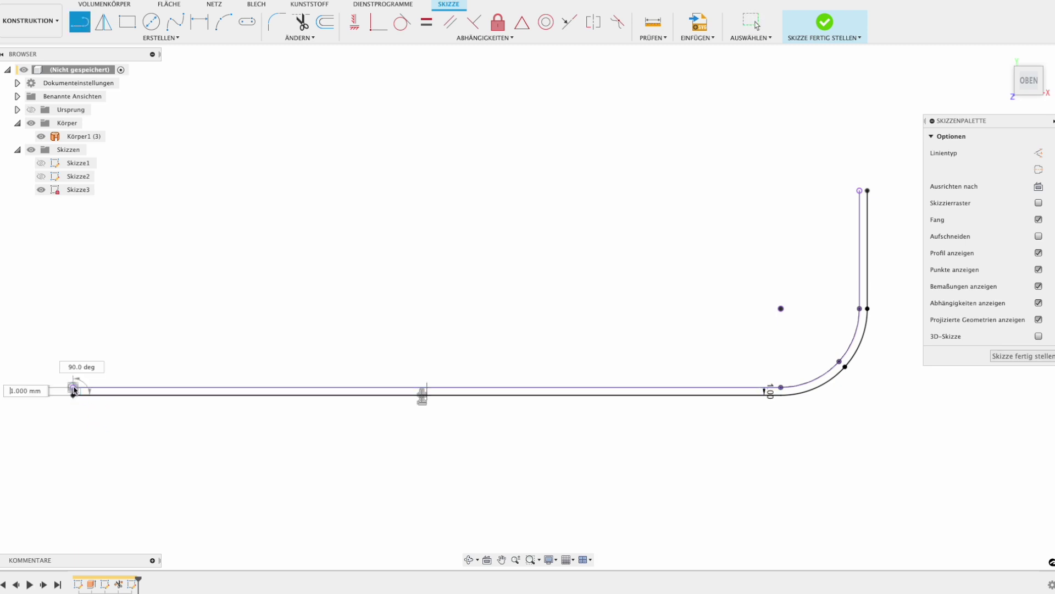
key(Escape)
key(Escape)
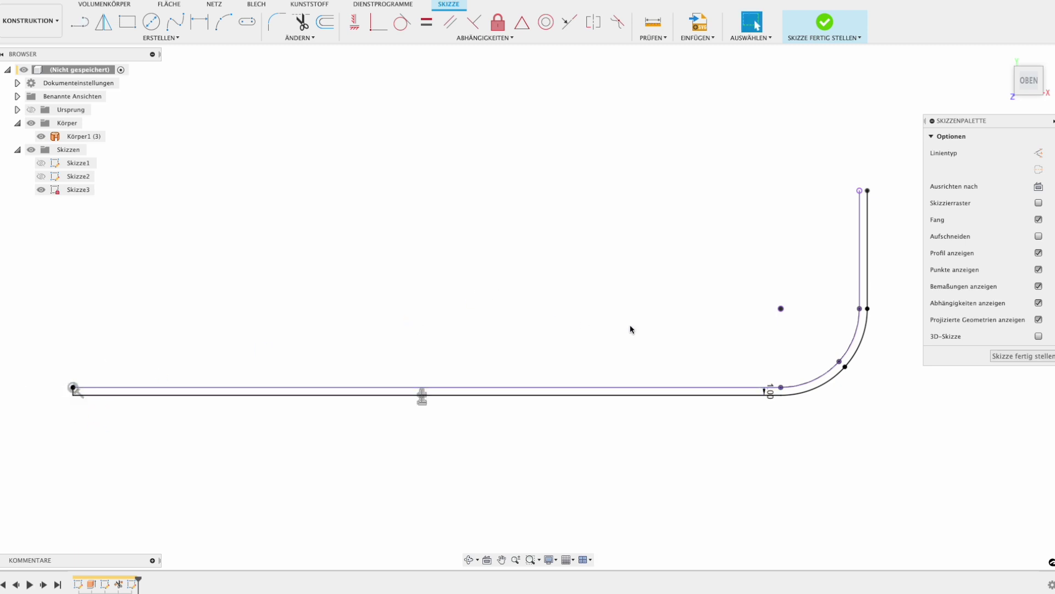
key(super+Tab)
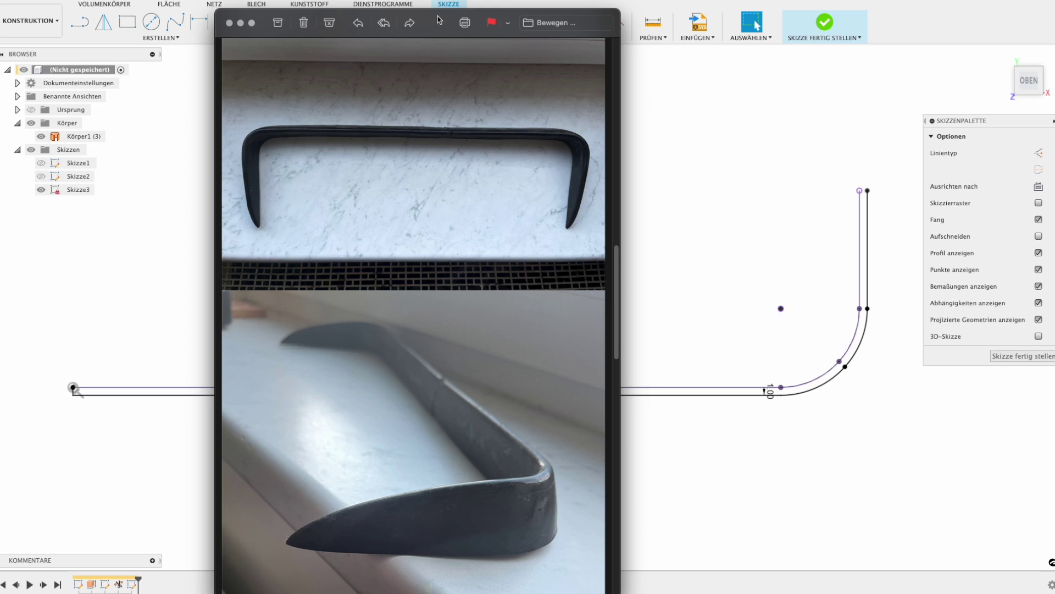
key(super+m)
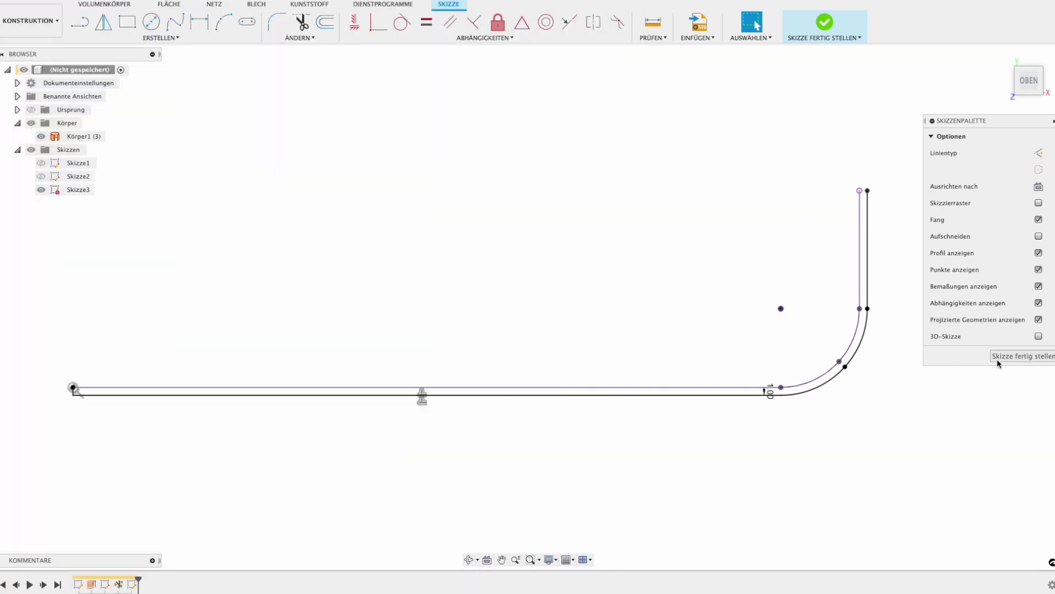
click(771, 395)
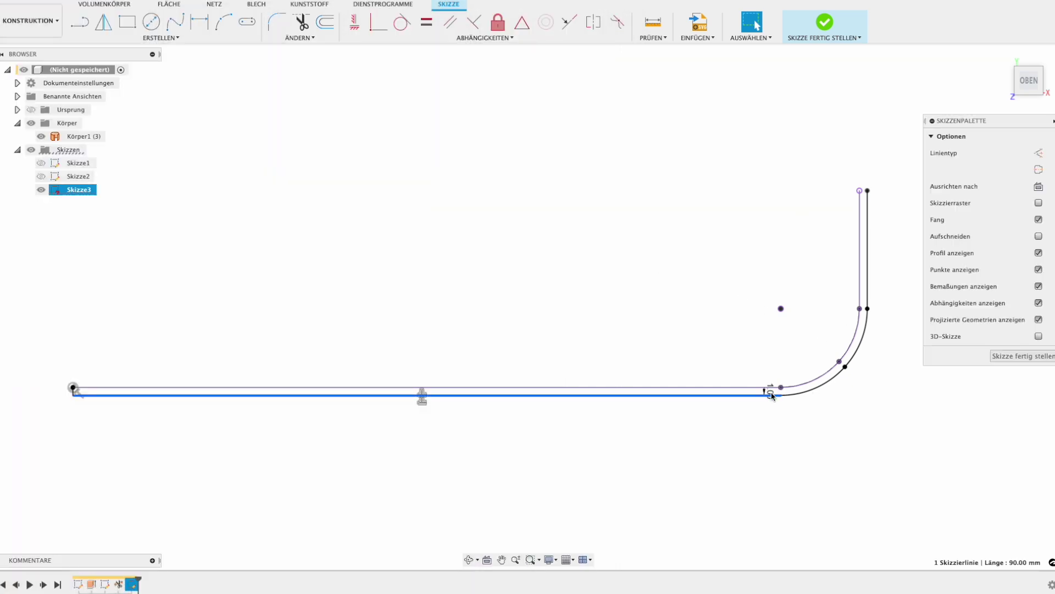
Step: Change the offset dimension d8 from 1 mm to 2 mm
double_click(770, 391)
text(2)
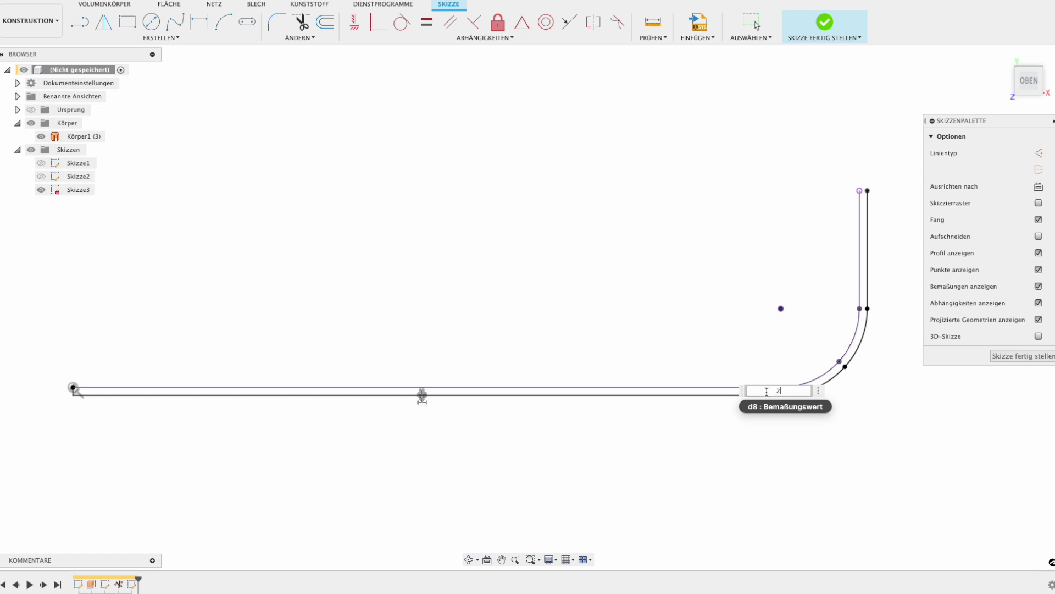
key(Return)
scroll(846, 152, up, 1)
scroll(837, 139, up, 1)
scroll(826, 159, up, 1)
Step: Draw a short line across the top of the upright end
key(l)
click(831, 191)
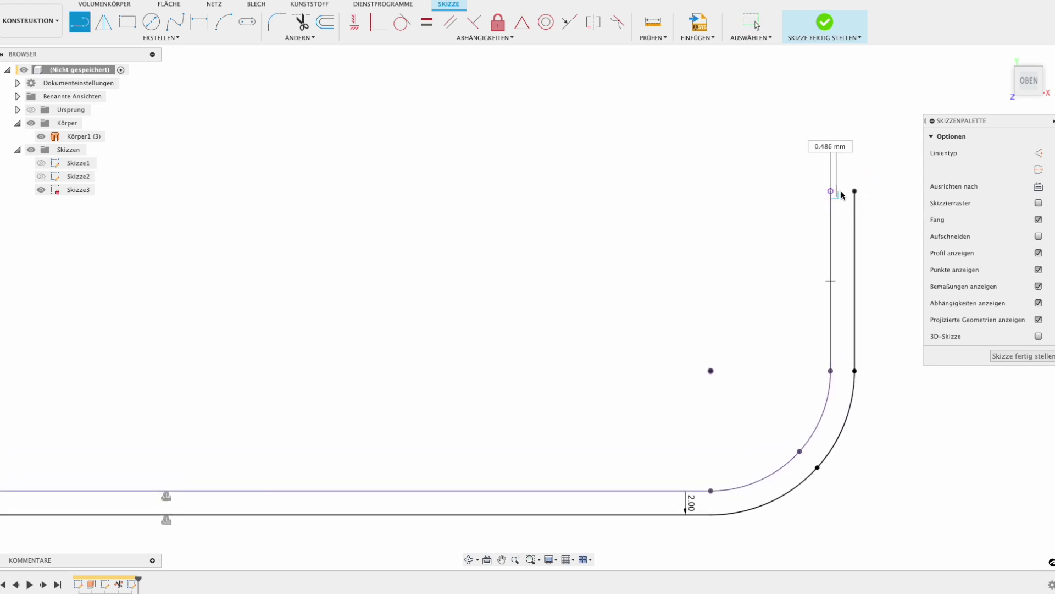
click(846, 192)
key(Escape)
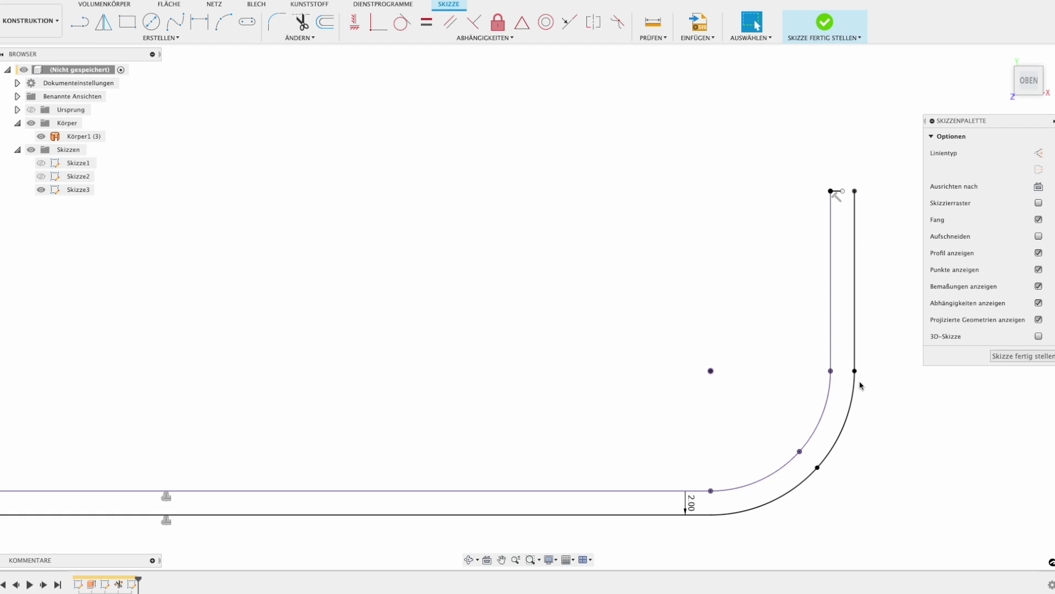
Step: Add a three-point arc from the top midpoint down to the outer line, closing the tip
click(222, 23)
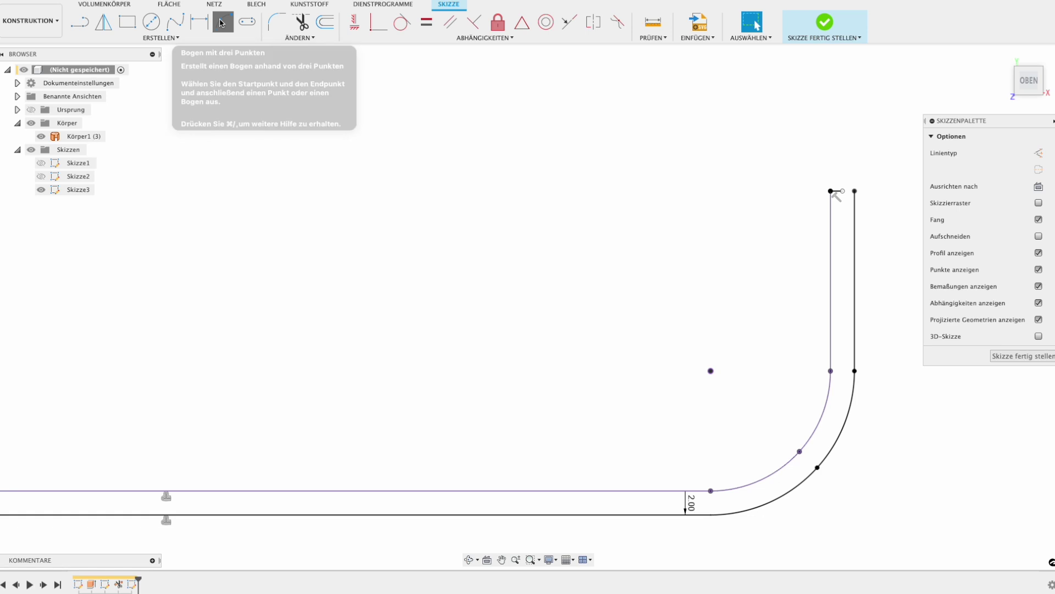
click(843, 192)
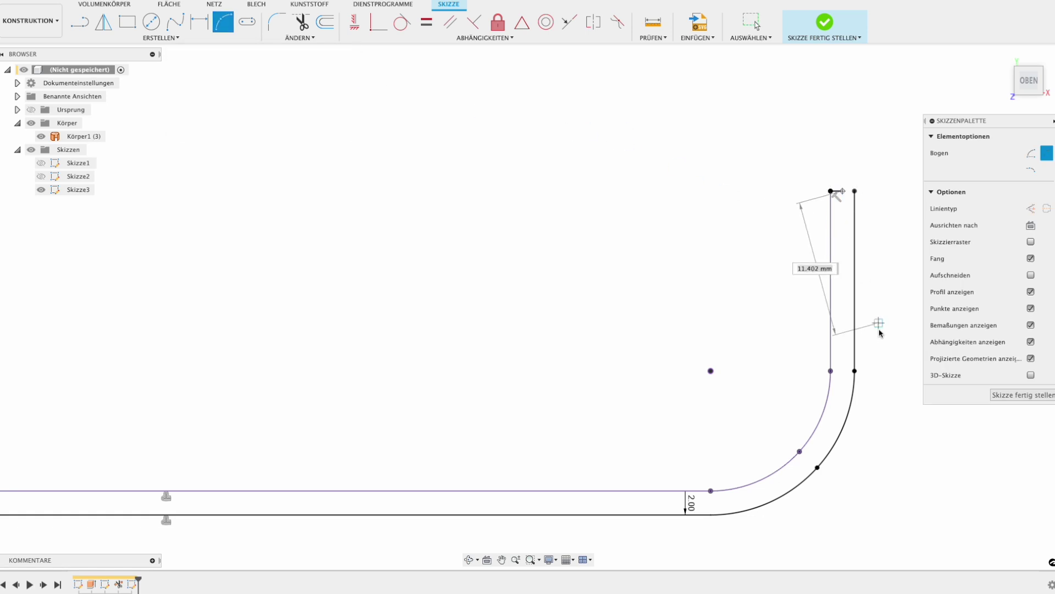
click(855, 369)
key(Escape)
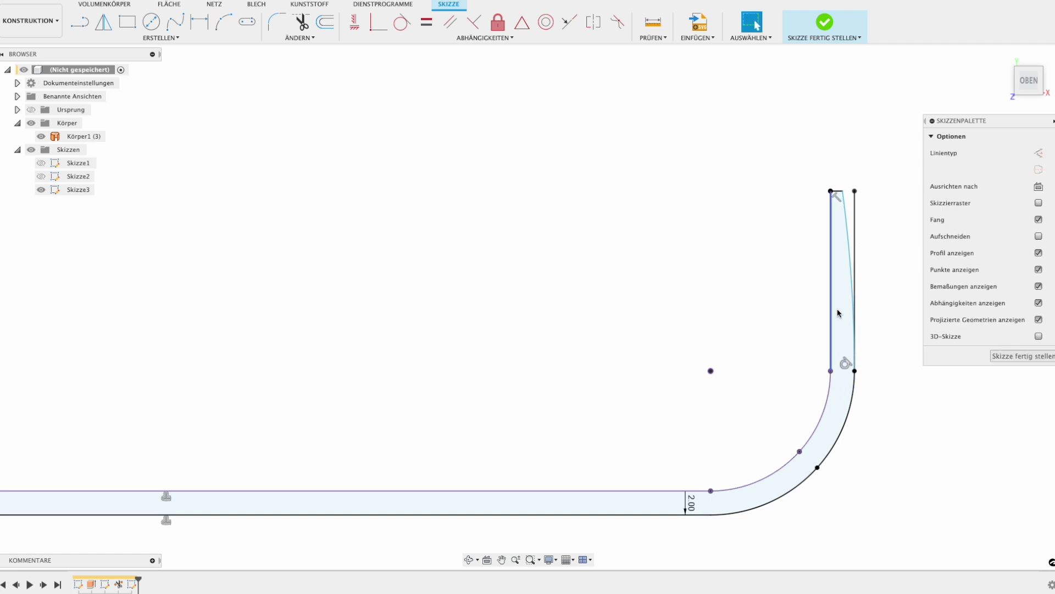
scroll(838, 313, up, 1)
scroll(840, 271, up, 1)
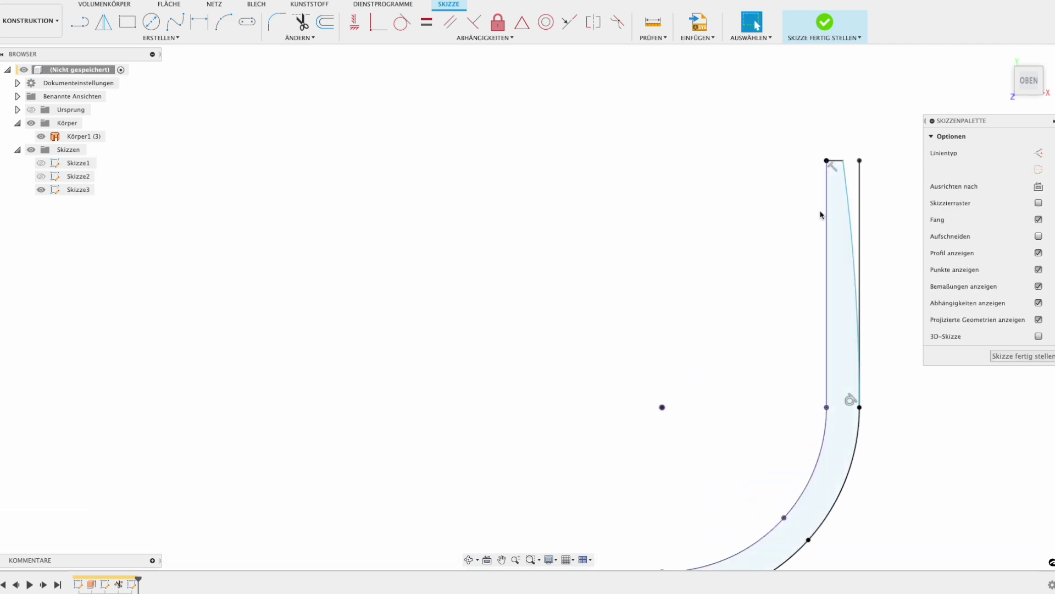
scroll(833, 216, up, 1)
click(825, 217)
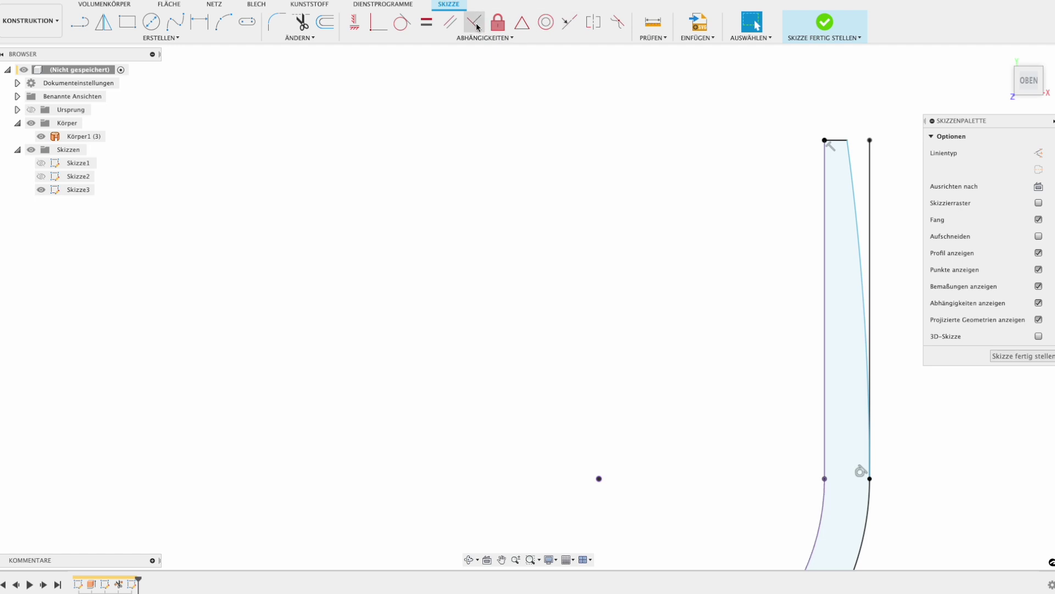
click(284, 23)
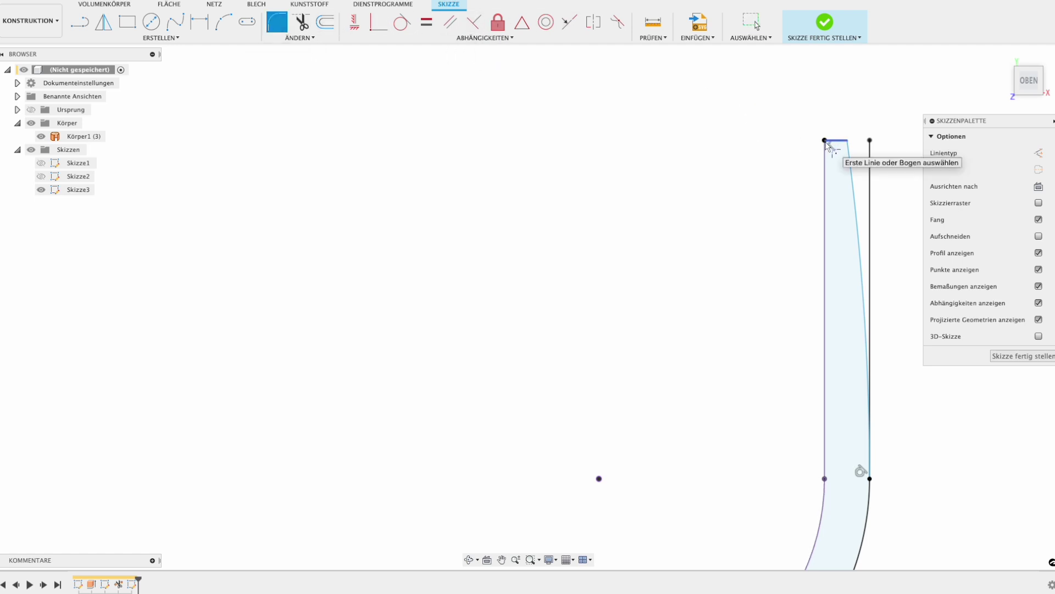
Step: Draw a vertical line from the tip's top corner down to the lower point
scroll(829, 146, up, 1)
key(Escape)
scroll(830, 154, down, 2)
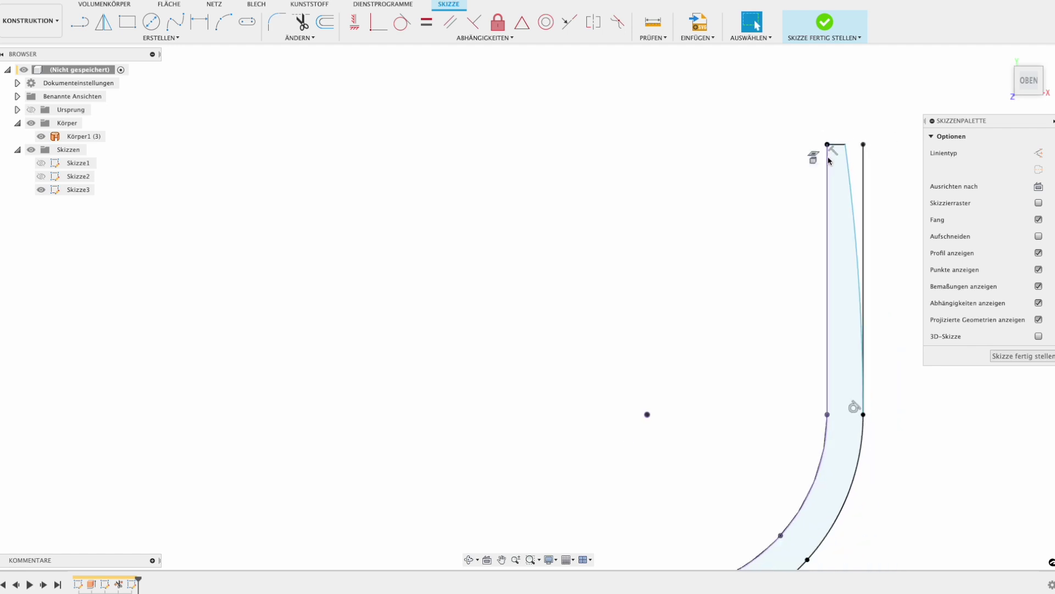
key(l)
click(828, 145)
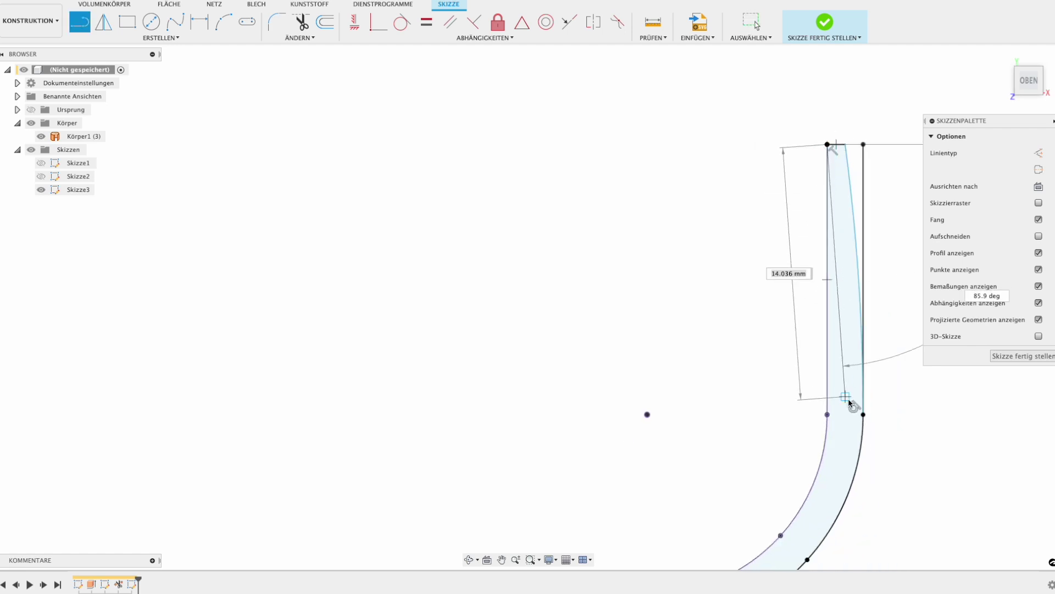
click(828, 414)
key(Escape)
scroll(827, 418, up, 2)
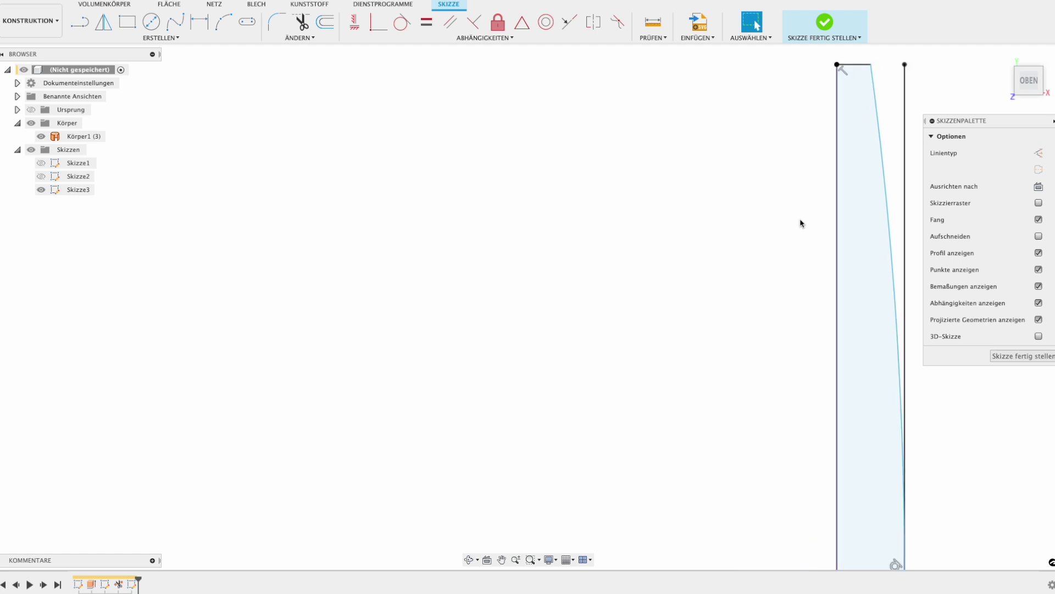
middle_drag(801, 223, 582, 264)
Step: Fillet the tip's top-left corner at 0.30 mm and top-right corner at about 0.50 mm
click(276, 23)
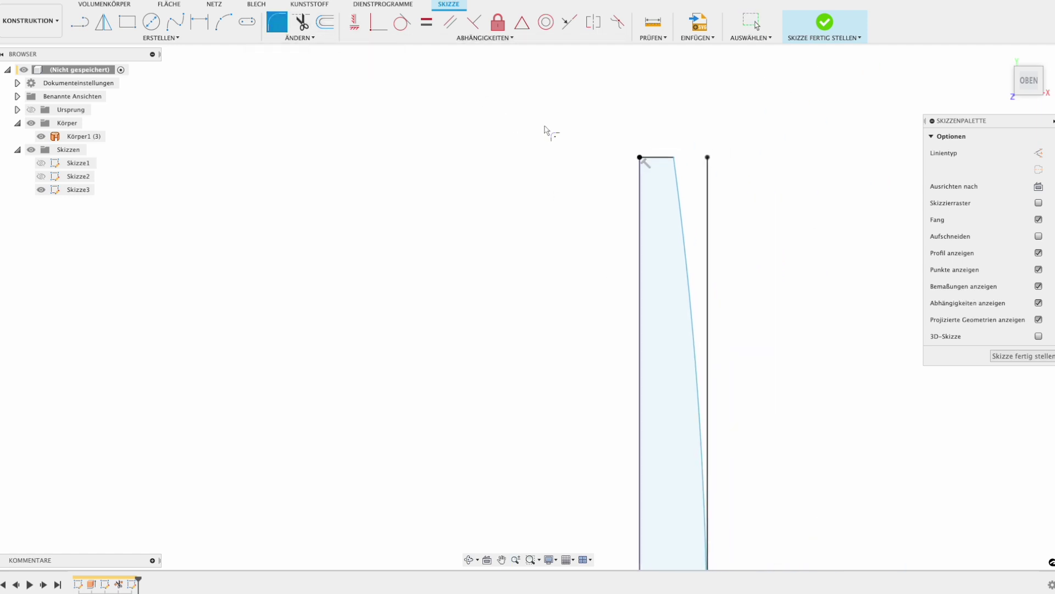
scroll(549, 148, up, 3)
click(724, 197)
click(755, 185)
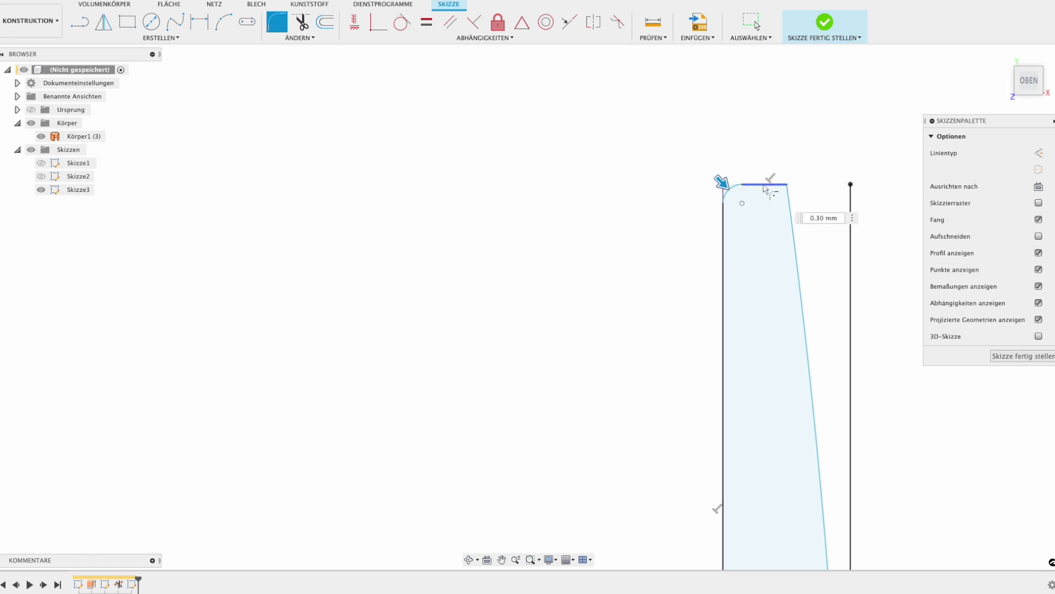
key(Return)
click(789, 207)
click(779, 186)
drag(789, 181, 786, 186)
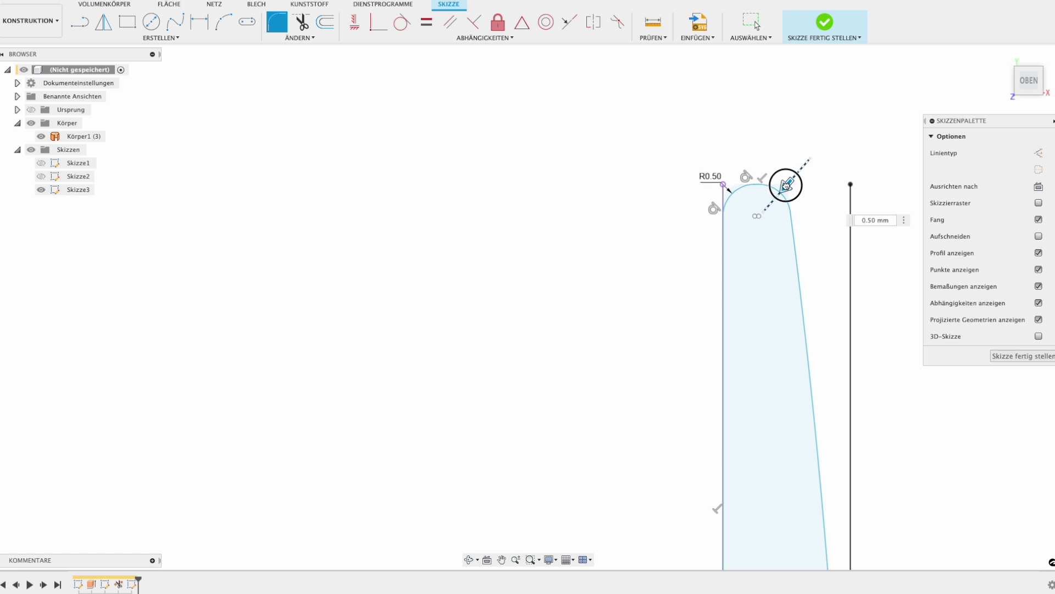
key(Return)
Step: Finish the sketch and orbit to an angled front view
scroll(777, 184, down, 5)
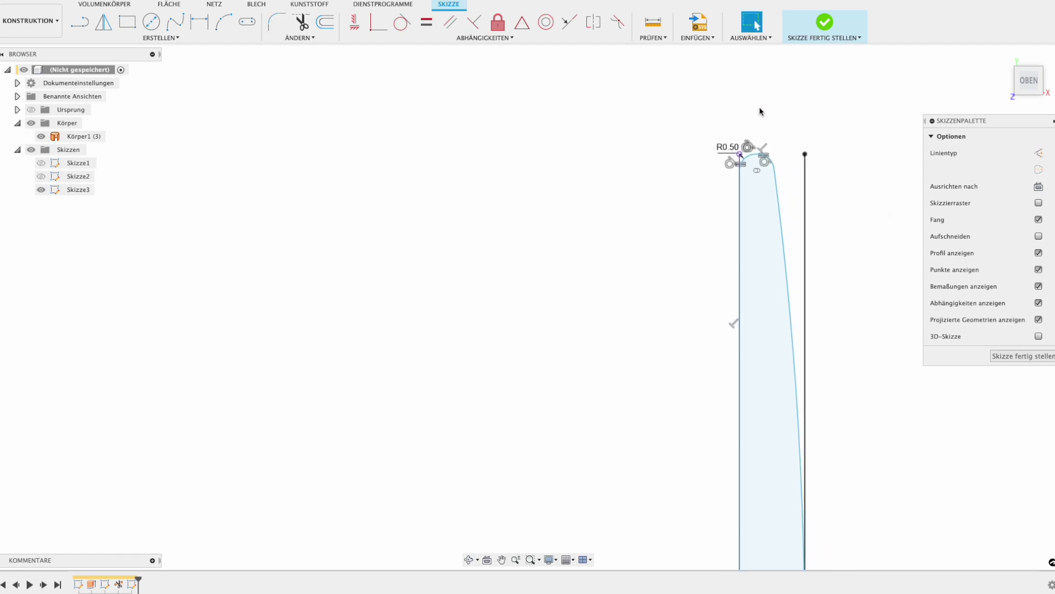
click(1021, 357)
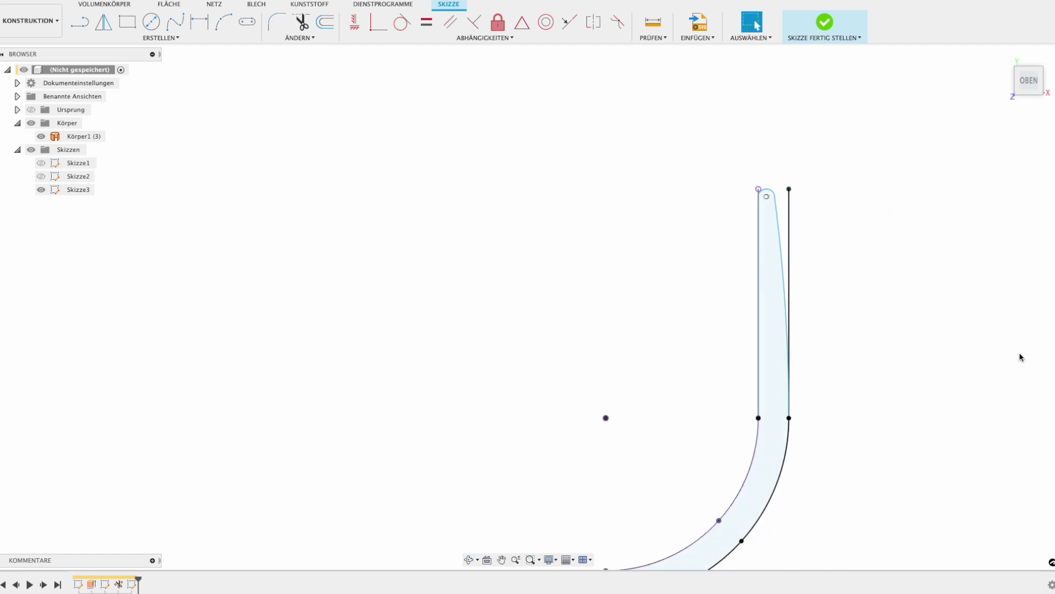
scroll(898, 275, down, 3)
mouse_move(898, 275)
shift+middle_down()
mouse_move(871, 370)
mouse_move(869, 306)
mouse_move(604, 308)
mouse_move(236, 287)
shift+middle_up()
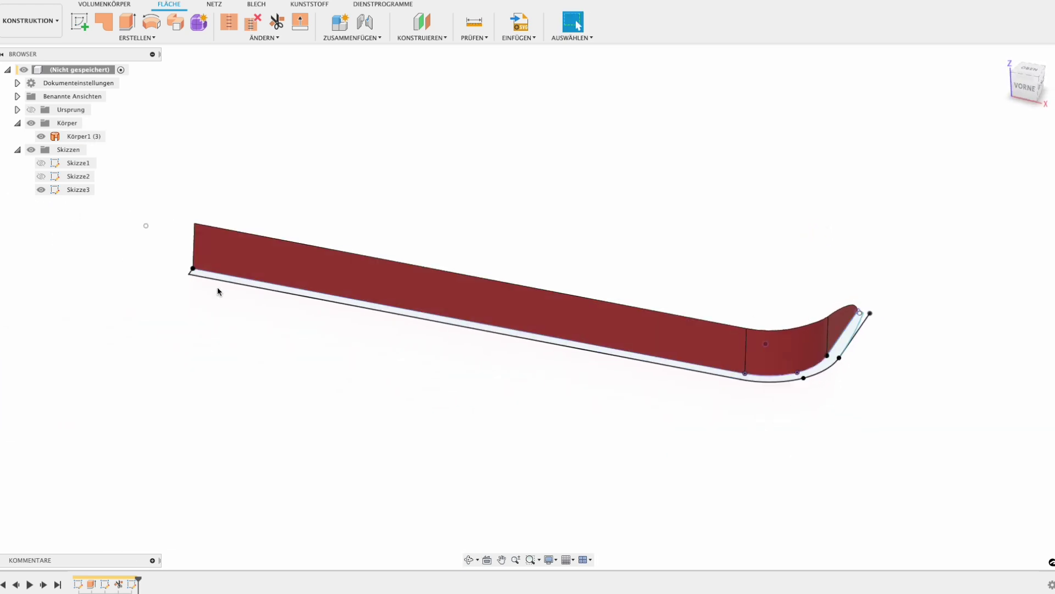
scroll(822, 303, up, 3)
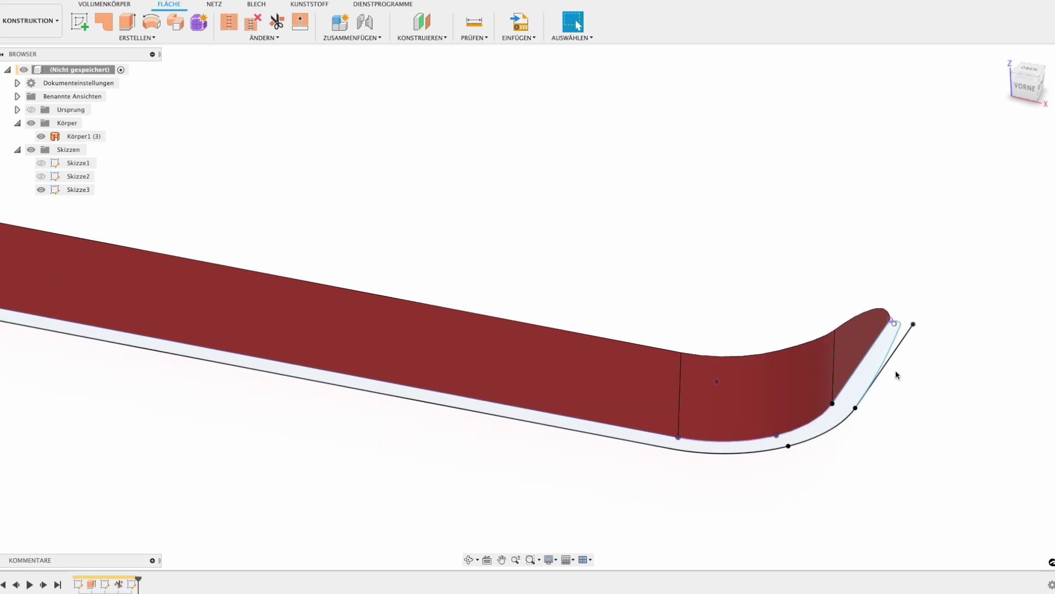
scroll(796, 389, down, 2)
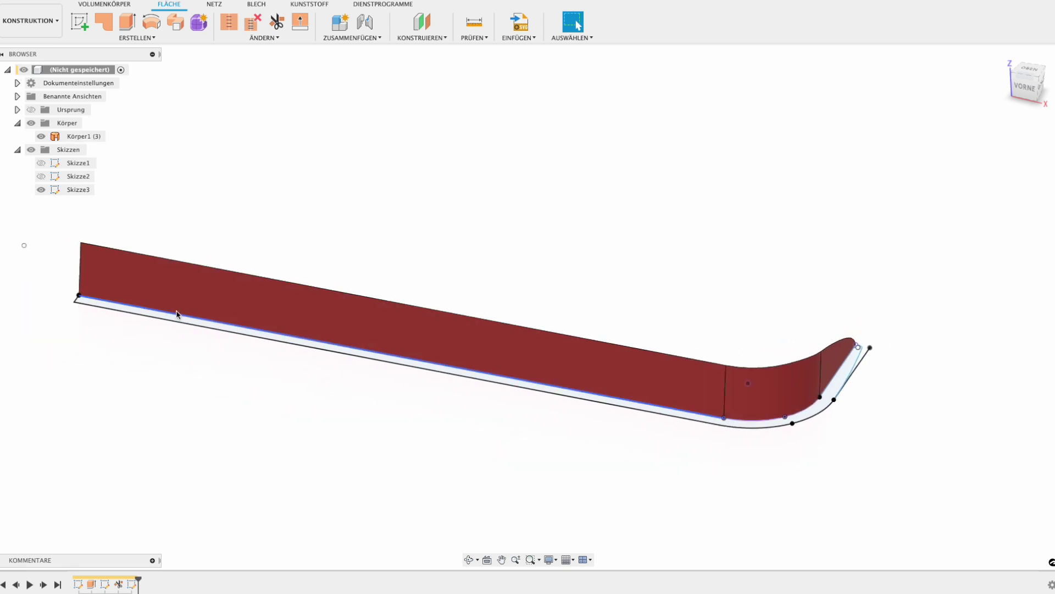
shift+middle_drag(862, 371, 876, 395)
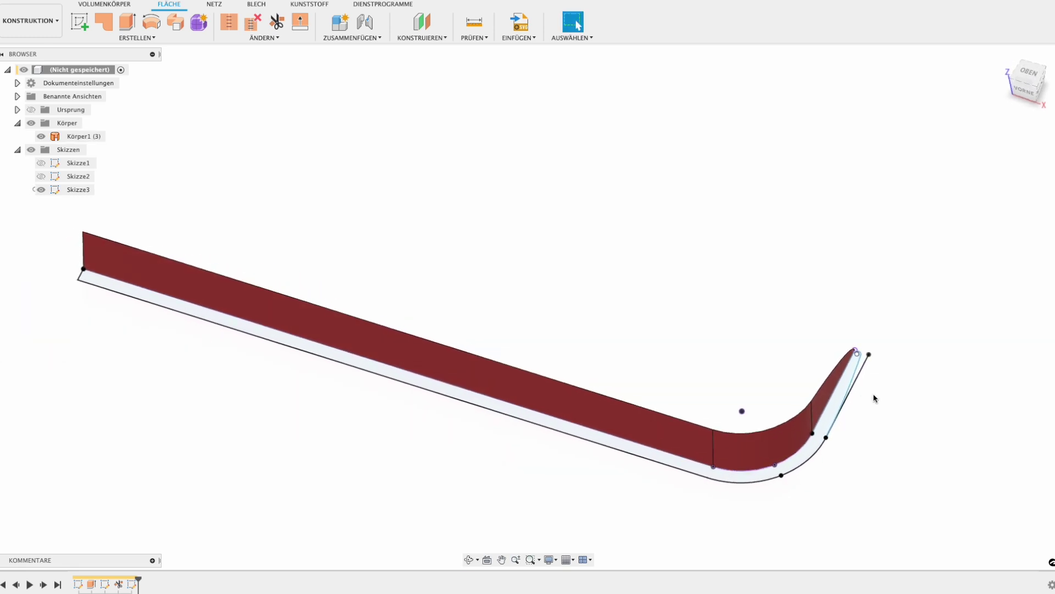
scroll(876, 330, up, 3)
scroll(841, 380, up, 2)
scroll(842, 371, up, 1)
scroll(846, 358, up, 1)
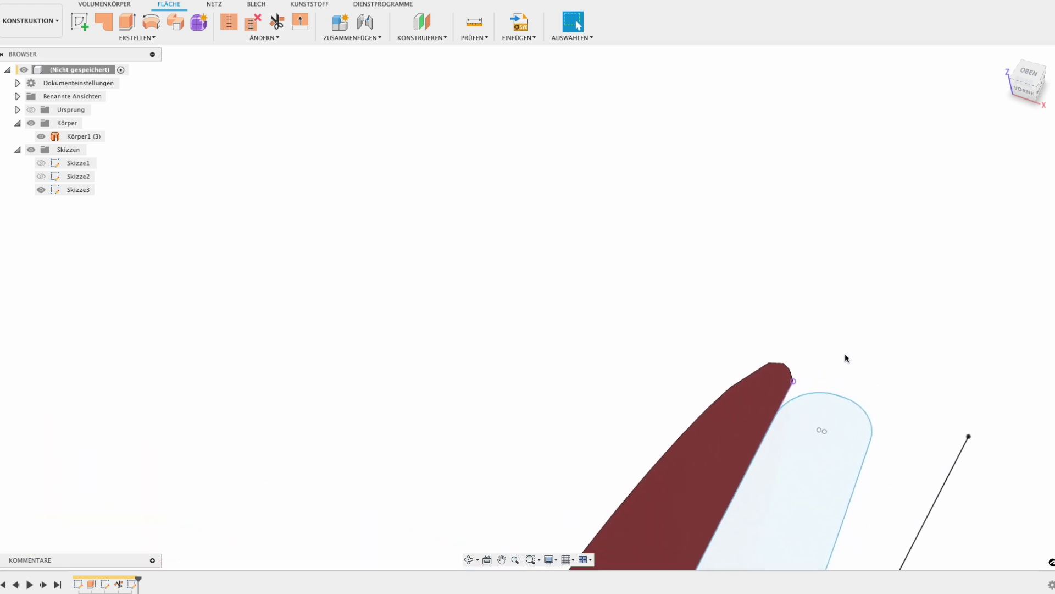
scroll(845, 353, down, 1)
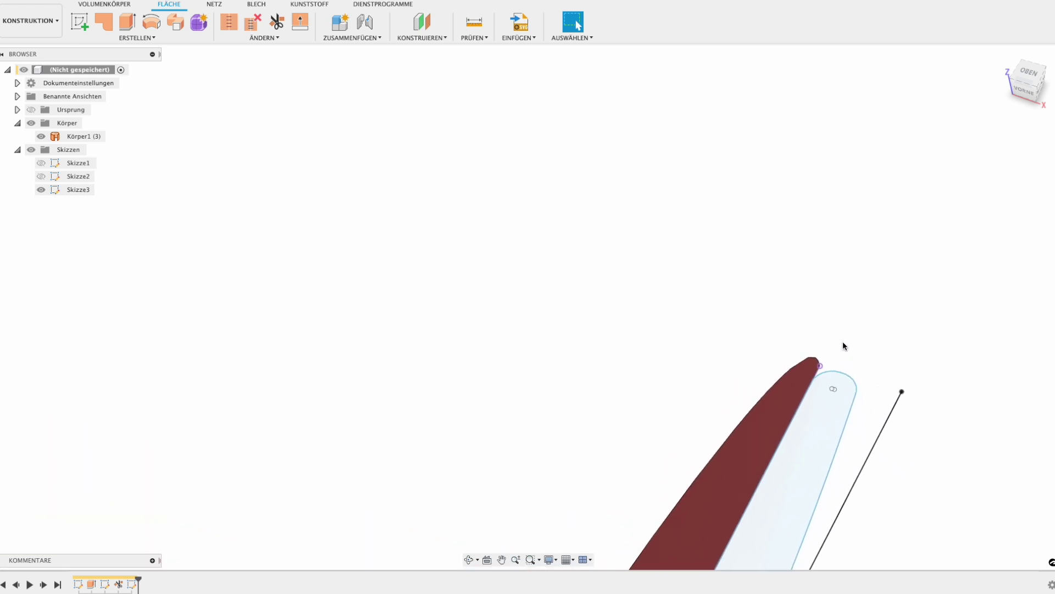
scroll(857, 338, down, 2)
scroll(861, 334, down, 2)
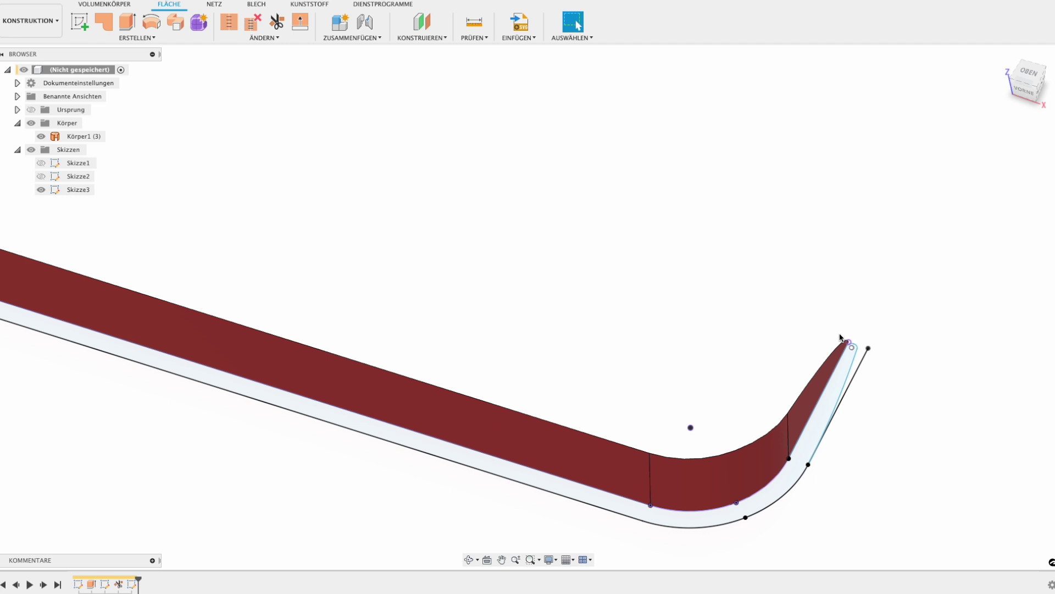
scroll(851, 345, up, 2)
scroll(851, 347, up, 1)
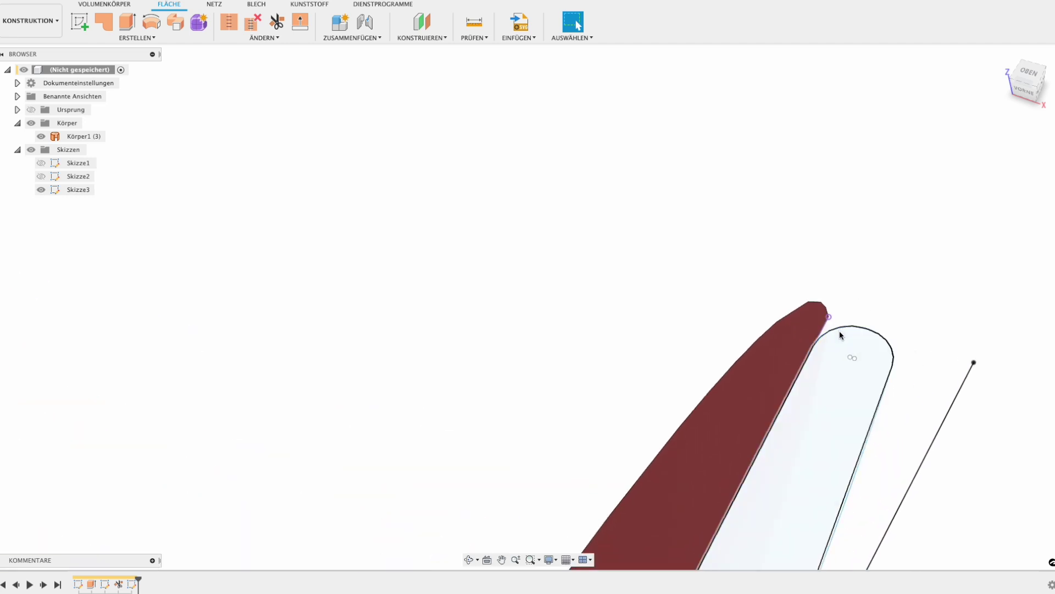
click(847, 324)
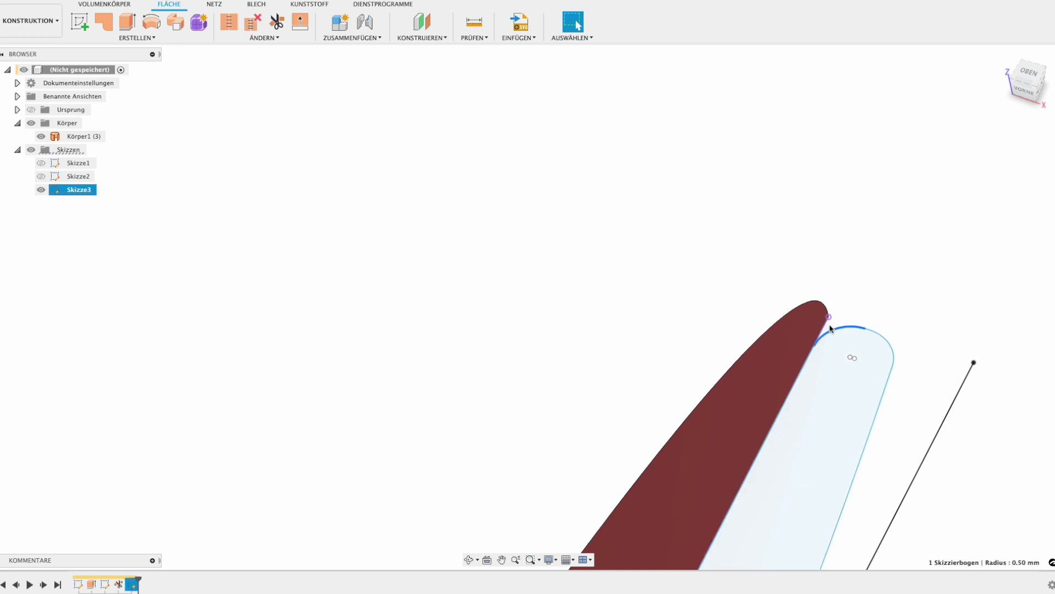
Step: Reopen the tip sketch and delete the R0.50 rounded corner arc
double_click(135, 584)
scroll(436, 215, up, 2)
scroll(471, 267, up, 3)
scroll(483, 299, up, 1)
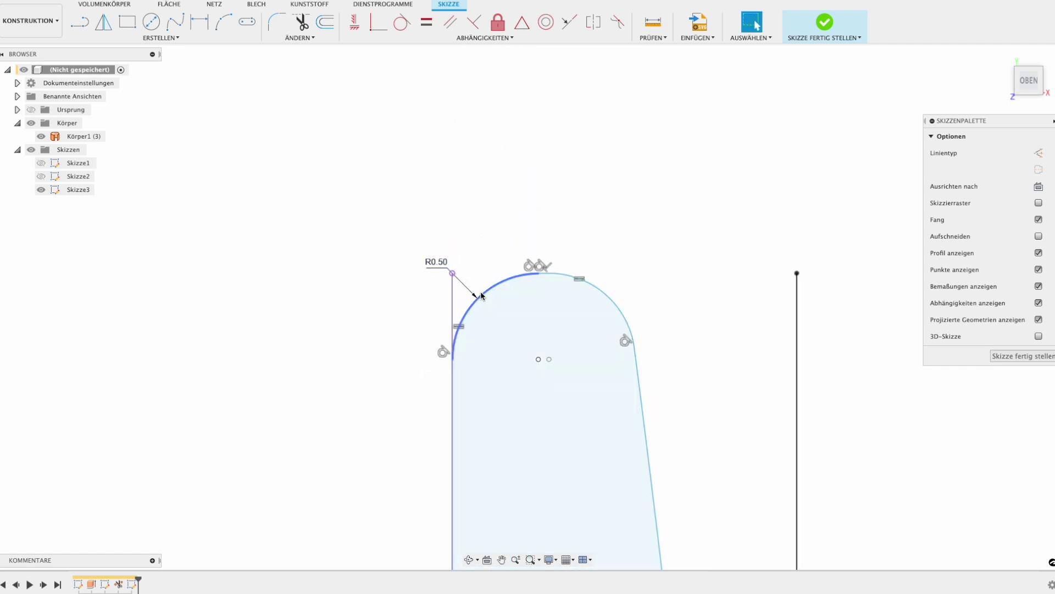
click(481, 296)
key(Delete)
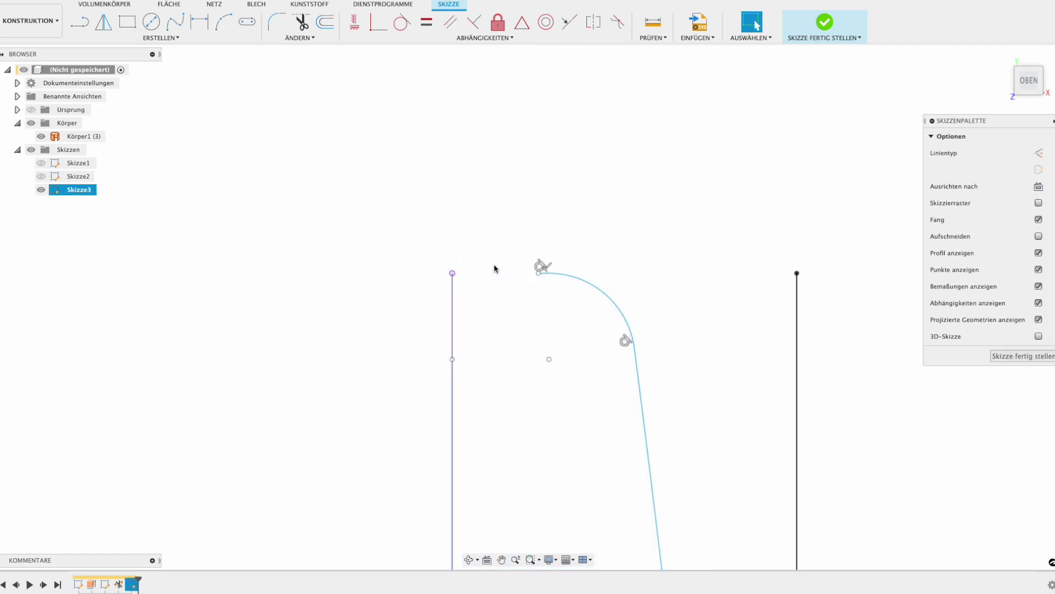
Step: Replace the arc with a straight line closing the profile, then finish the sketch
key(l)
click(538, 270)
click(452, 273)
key(Escape)
scroll(478, 261, down, 4)
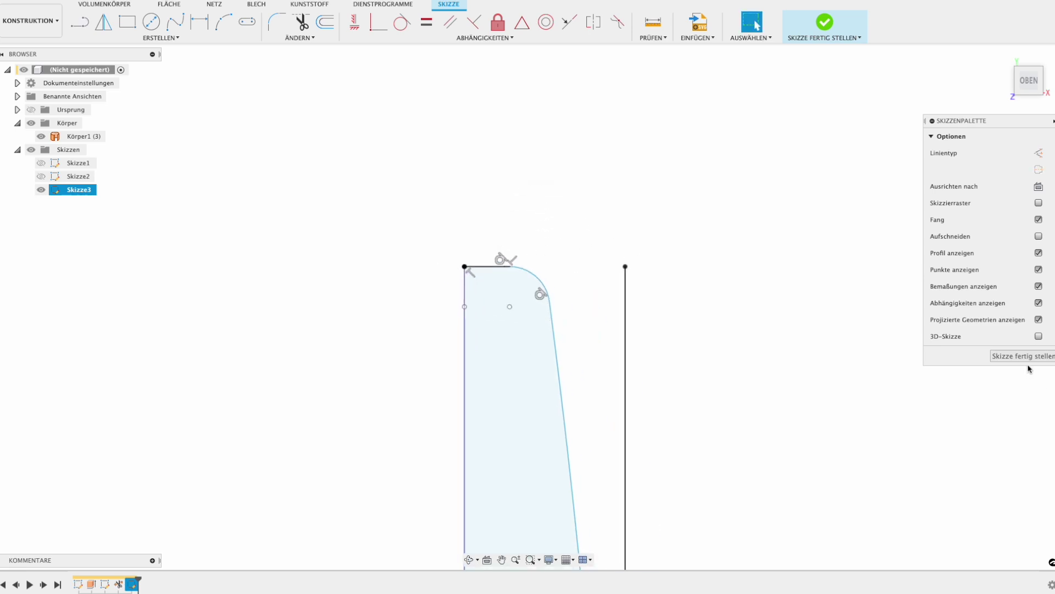
click(1022, 357)
mouse_move(1028, 362)
shift+middle_down()
mouse_move(751, 389)
mouse_move(731, 341)
mouse_move(698, 341)
mouse_move(741, 351)
mouse_move(576, 421)
shift+middle_up()
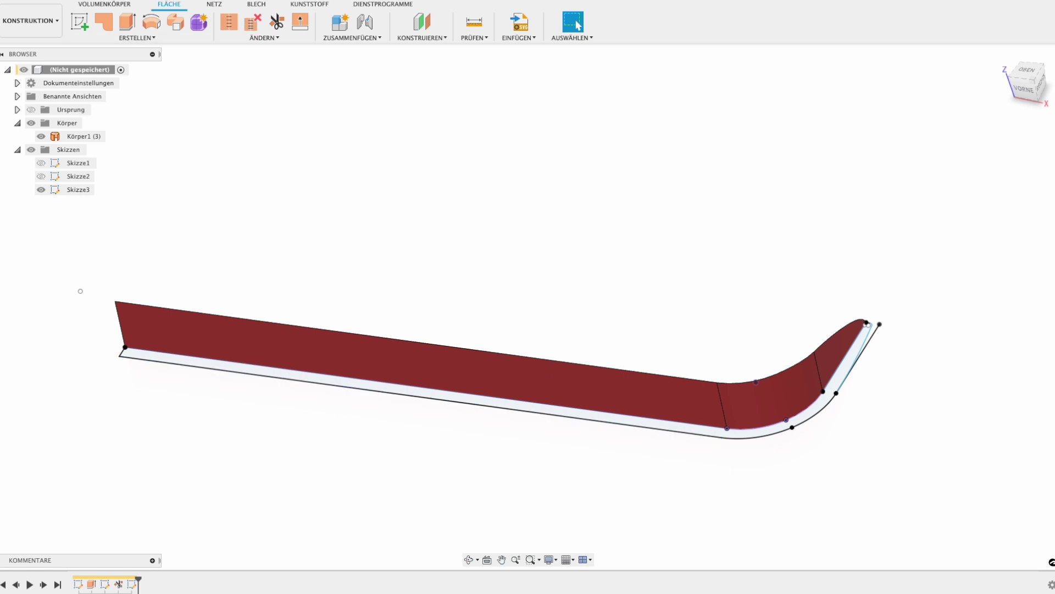
Step: Start an Erhebung loft with the short tip line and rounded tip arc as Profil 1
click(131, 40)
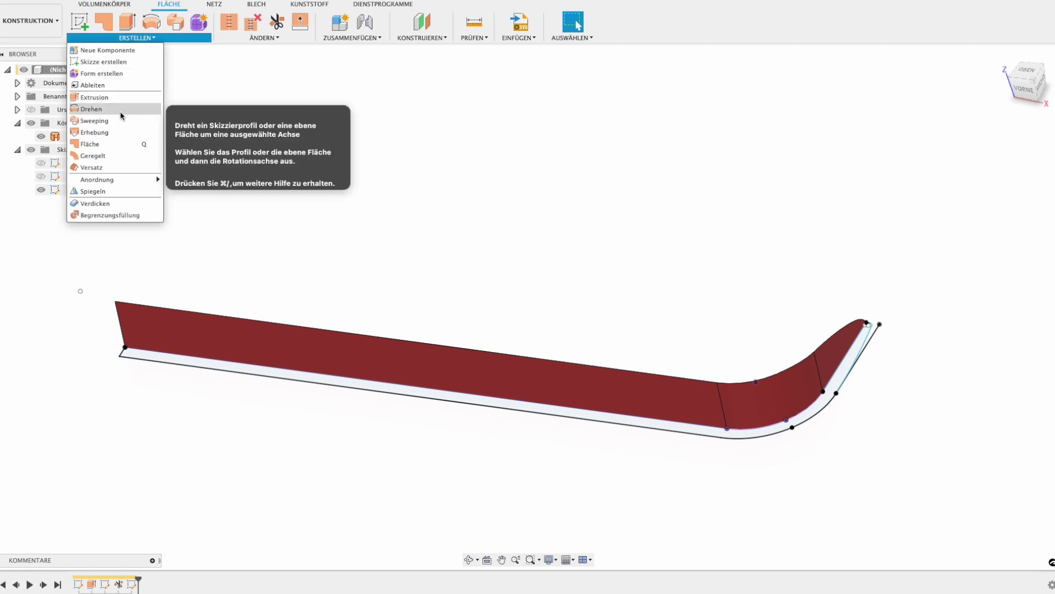
click(119, 132)
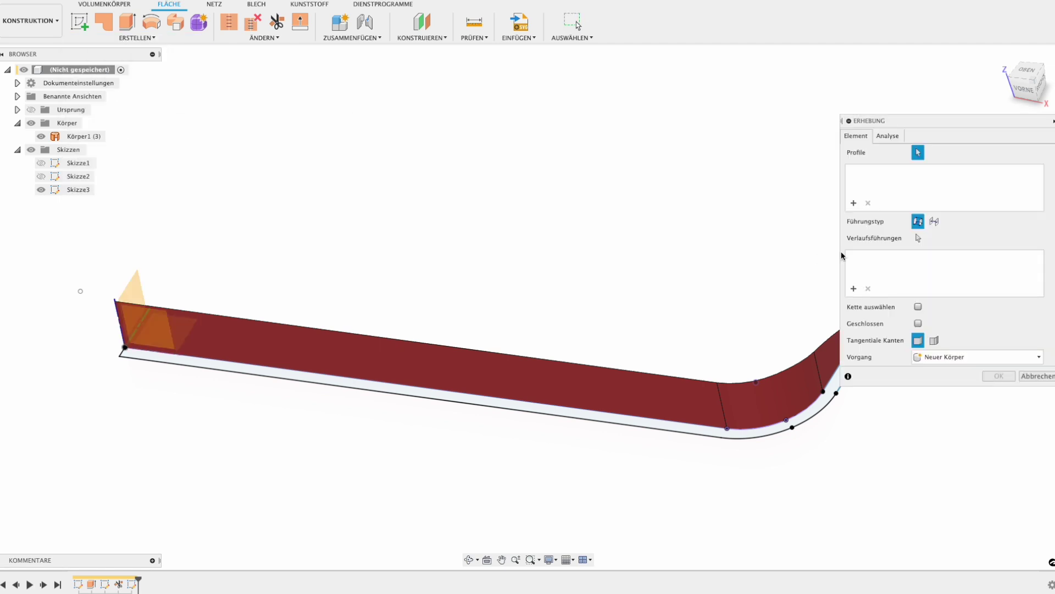
scroll(665, 326, up, 3)
scroll(507, 244, up, 3)
scroll(507, 244, up, 2)
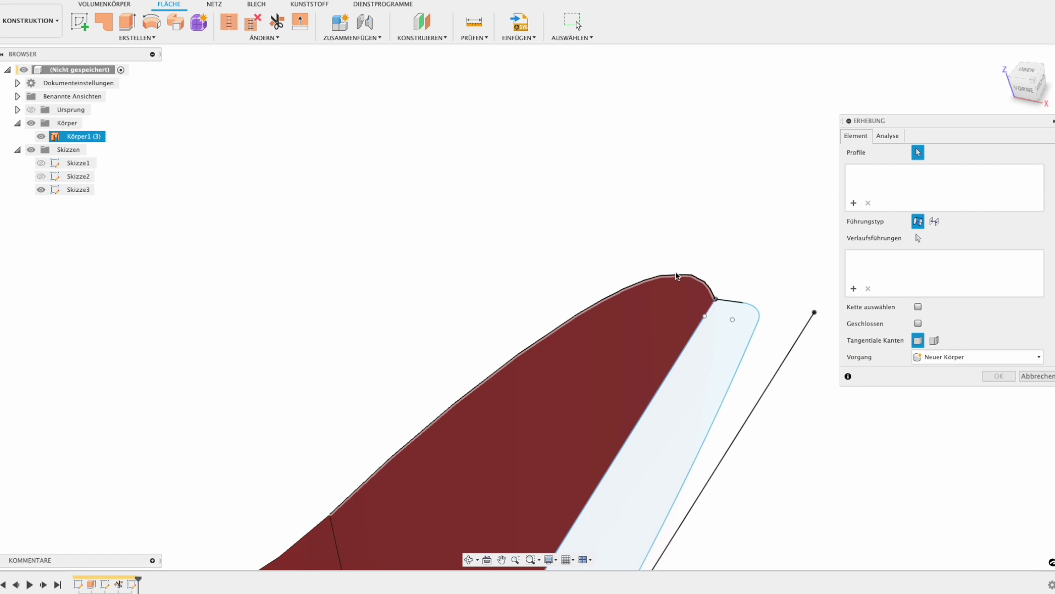
scroll(522, 242, up, 2)
scroll(539, 241, up, 2)
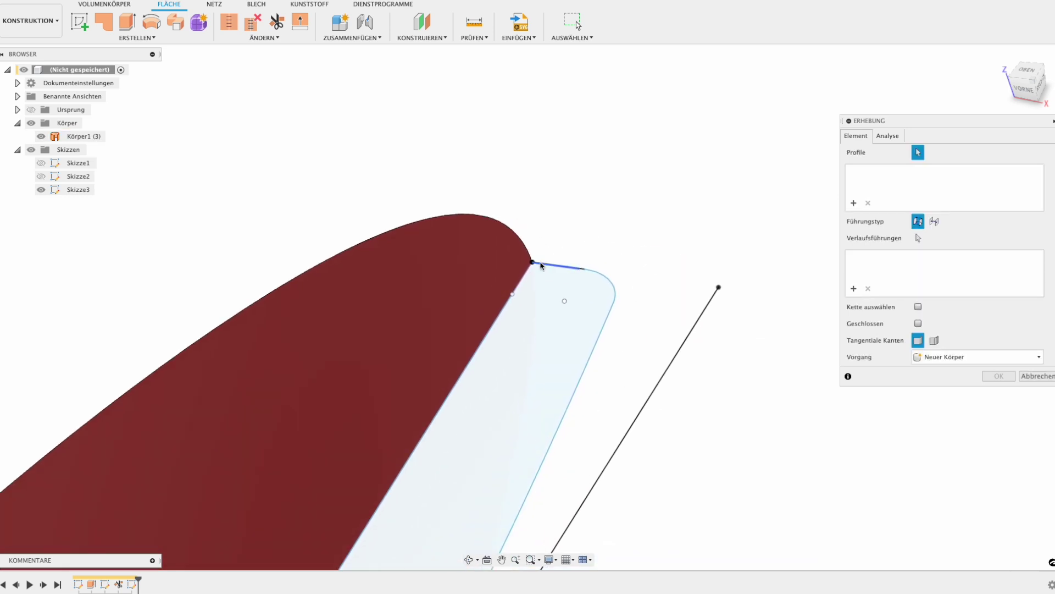
click(574, 268)
scroll(581, 266, up, 3)
scroll(577, 275, up, 2)
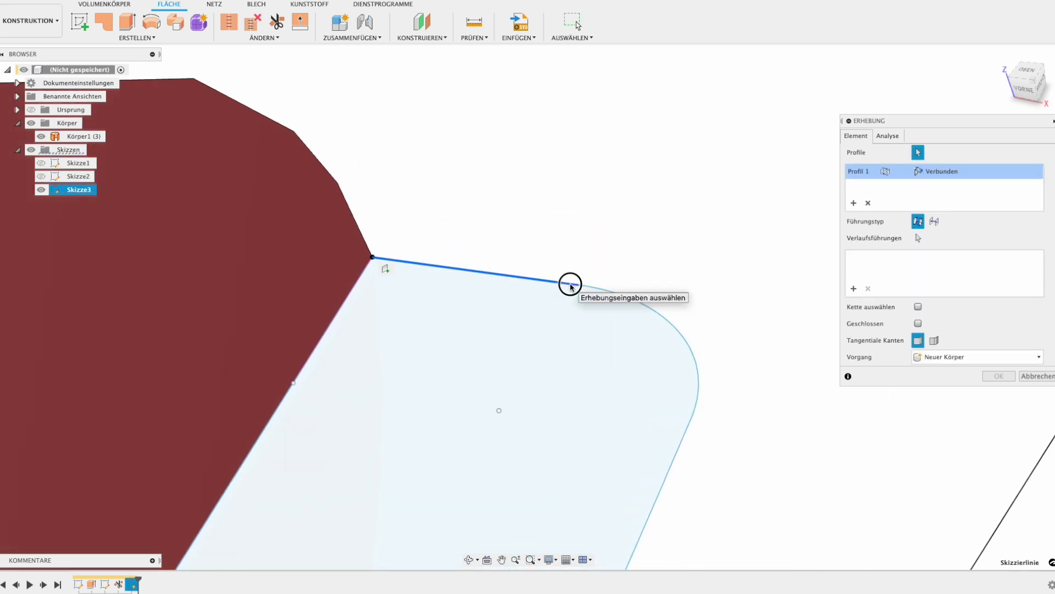
click(576, 285)
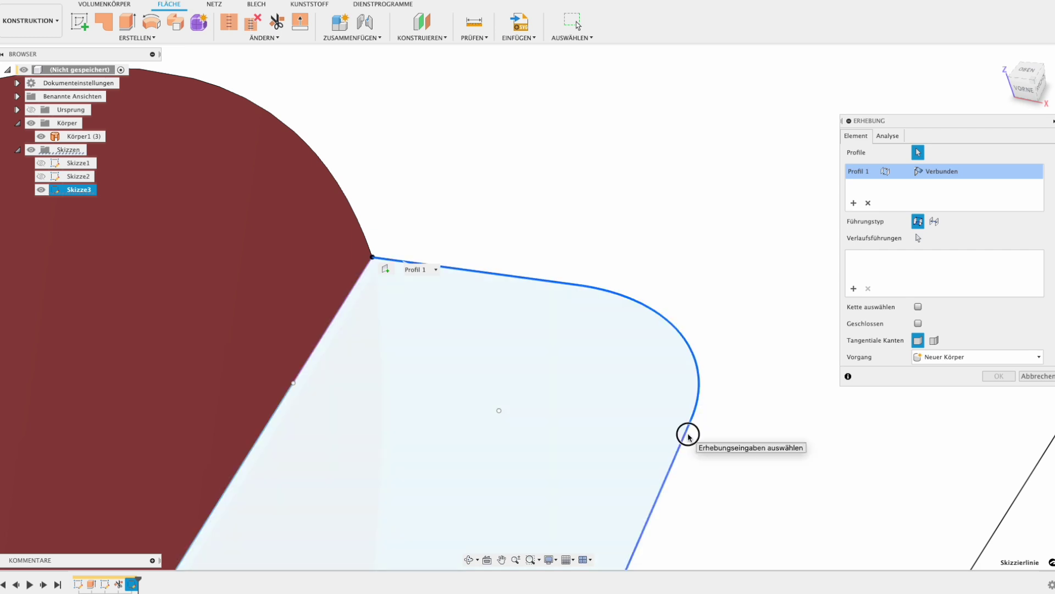
Step: Add the lower bend curve and long straight edge to Profil 1
scroll(688, 436, down, 2)
scroll(691, 308, down, 2)
scroll(706, 236, down, 2)
scroll(701, 218, up, 2)
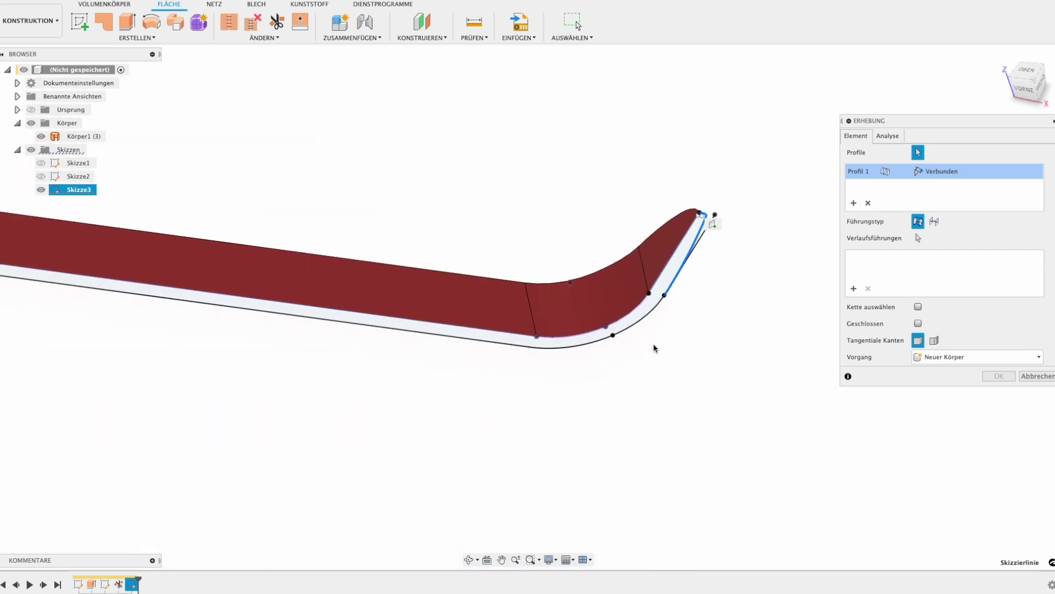
click(602, 339)
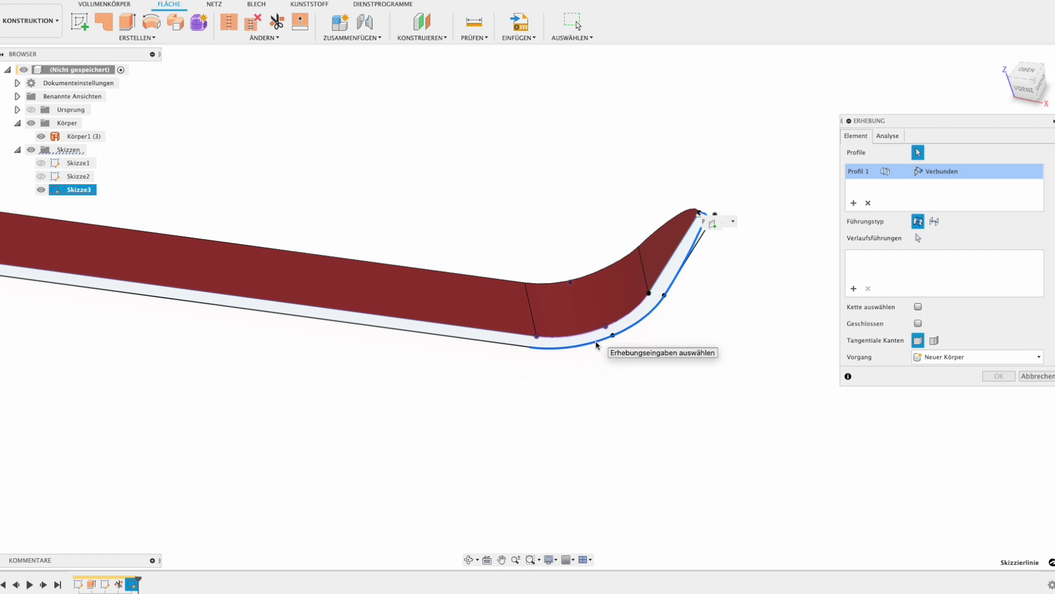
click(508, 348)
middle_drag(454, 434, 558, 434)
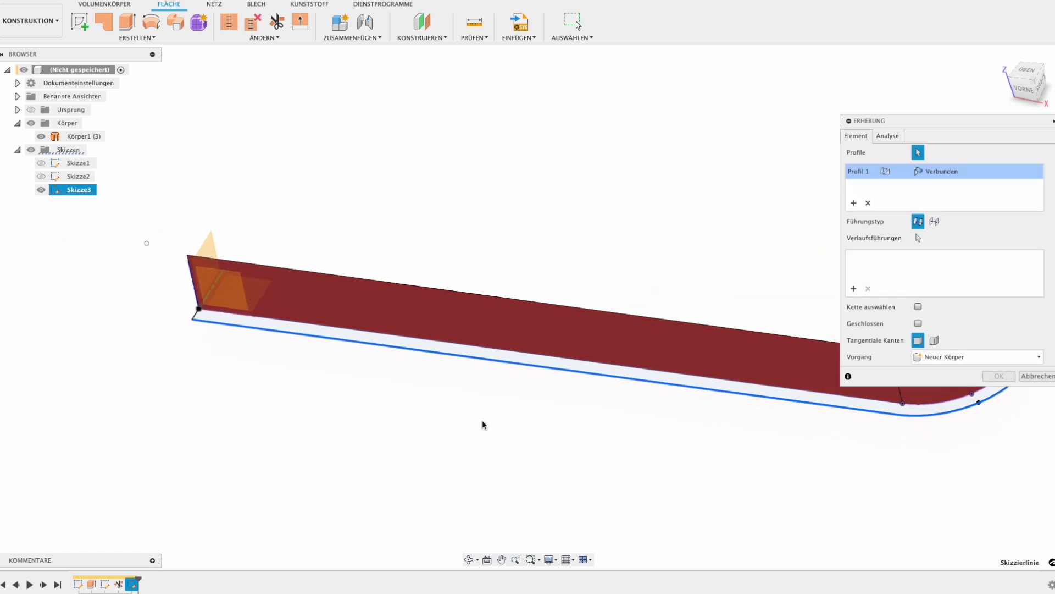
Step: Add the red surface's top edge as Profil 2, slide its point toward the tip, and create the loft
click(854, 203)
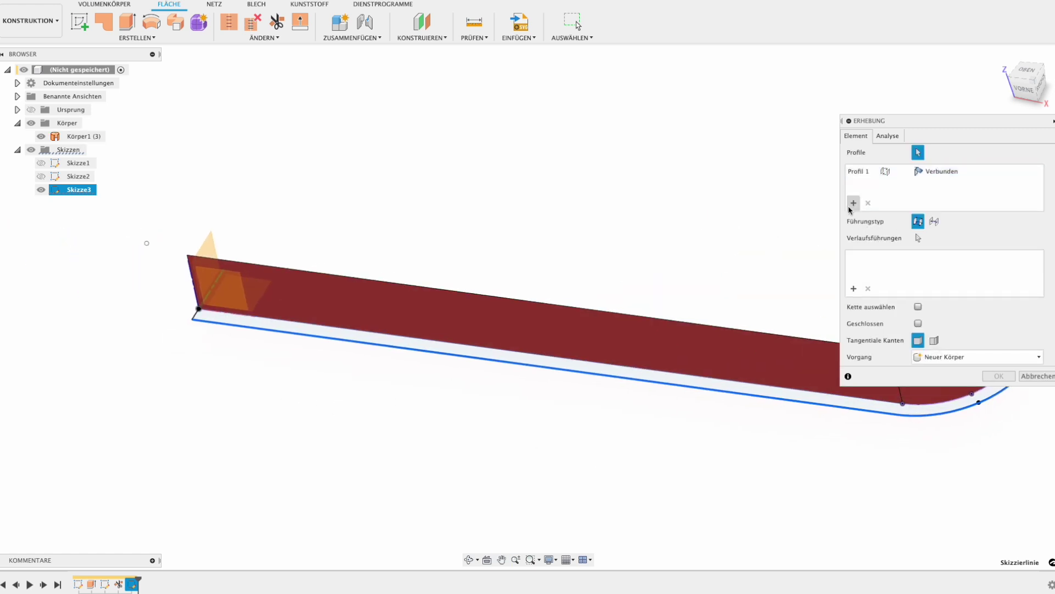
click(479, 296)
middle_drag(527, 266, 278, 224)
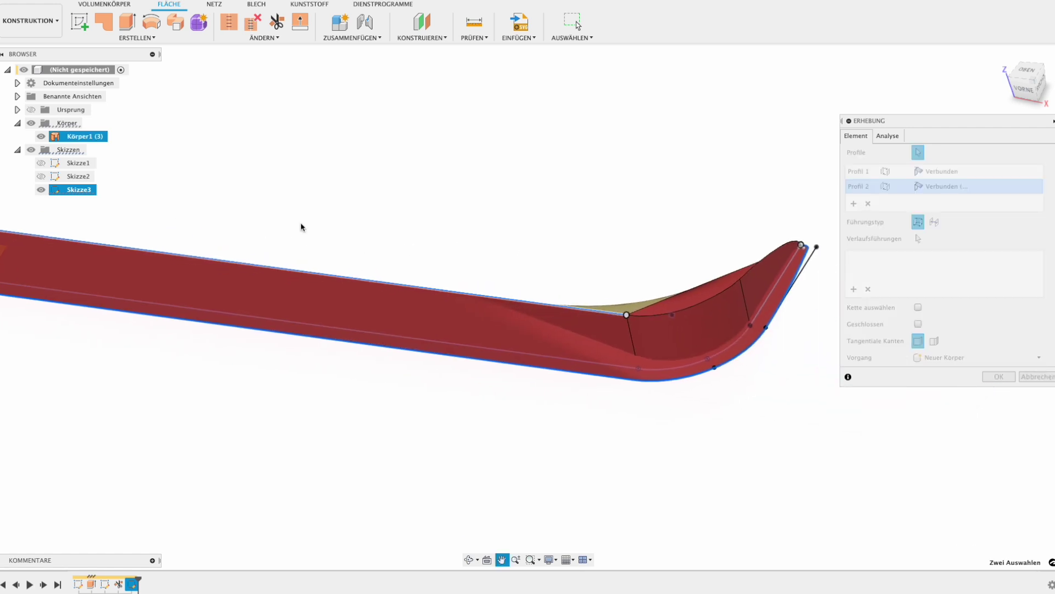
drag(633, 312, 754, 275)
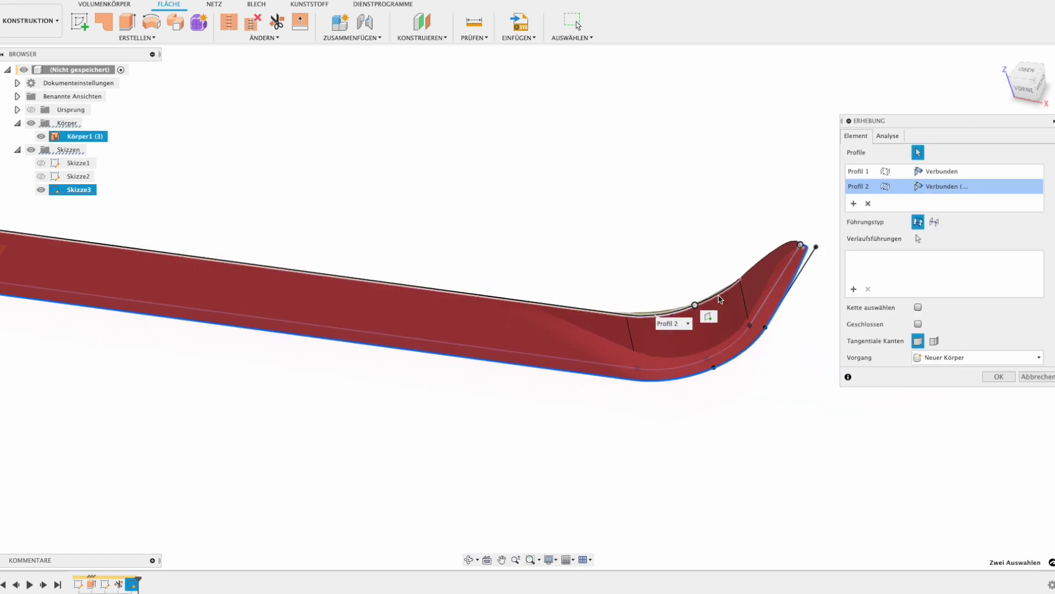
drag(754, 275, 757, 269)
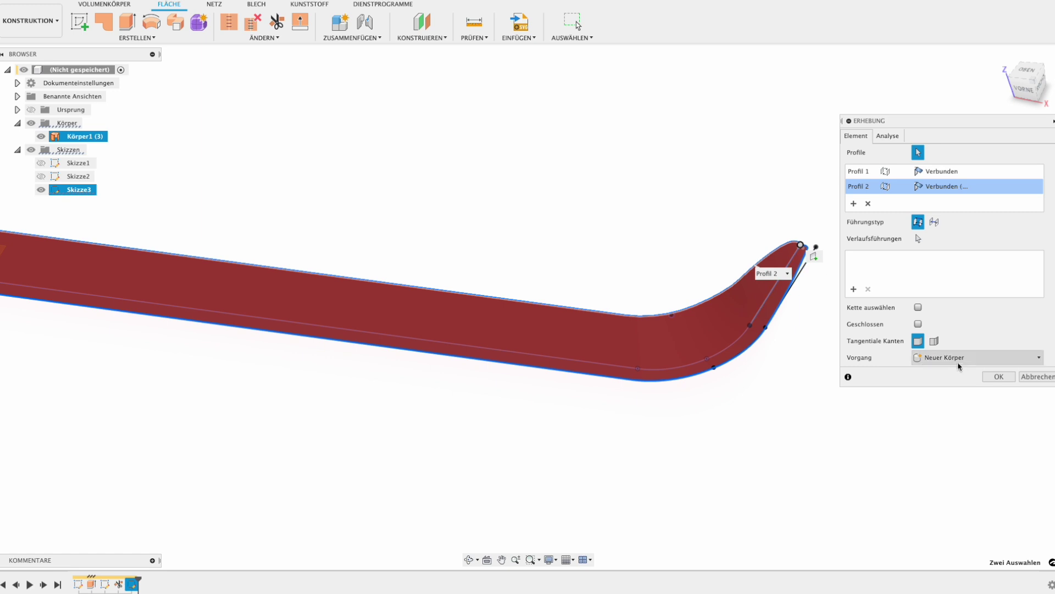
click(998, 377)
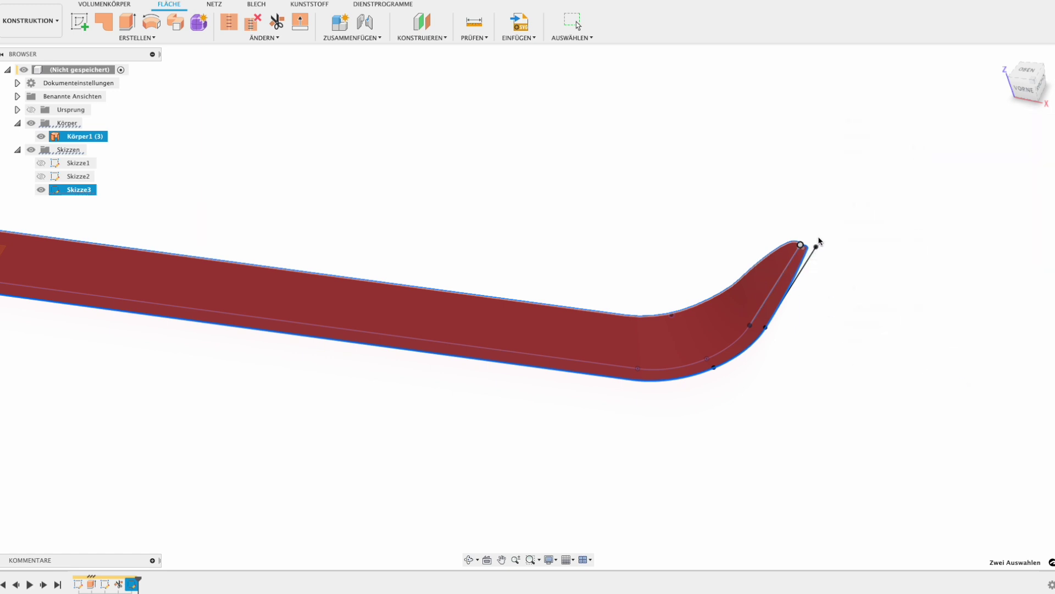
mouse_move(817, 244)
shift+middle_down()
mouse_move(793, 245)
mouse_move(865, 321)
mouse_move(801, 365)
mouse_move(758, 323)
mouse_move(754, 284)
mouse_move(879, 266)
mouse_move(888, 285)
mouse_move(852, 283)
mouse_move(891, 259)
mouse_move(907, 294)
mouse_move(863, 292)
mouse_move(914, 224)
shift+middle_up()
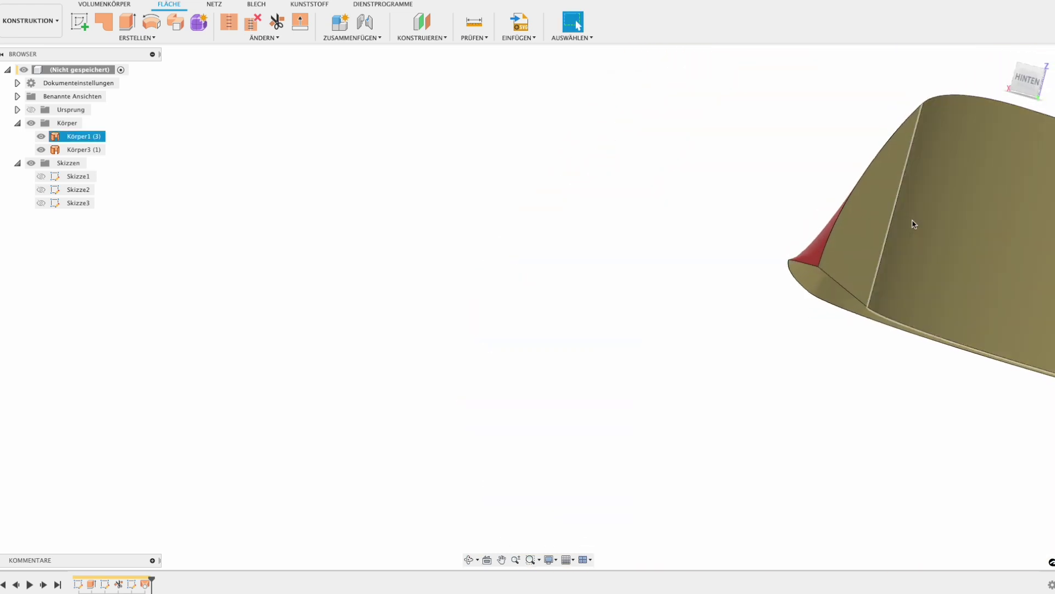
Step: Reopen the loft and try Krümmung then Tangential on Profil 2 before reverting to Verbunden
click(1026, 78)
mouse_move(843, 219)
middle_down()
mouse_move(698, 310)
mouse_move(838, 297)
mouse_move(819, 297)
middle_up()
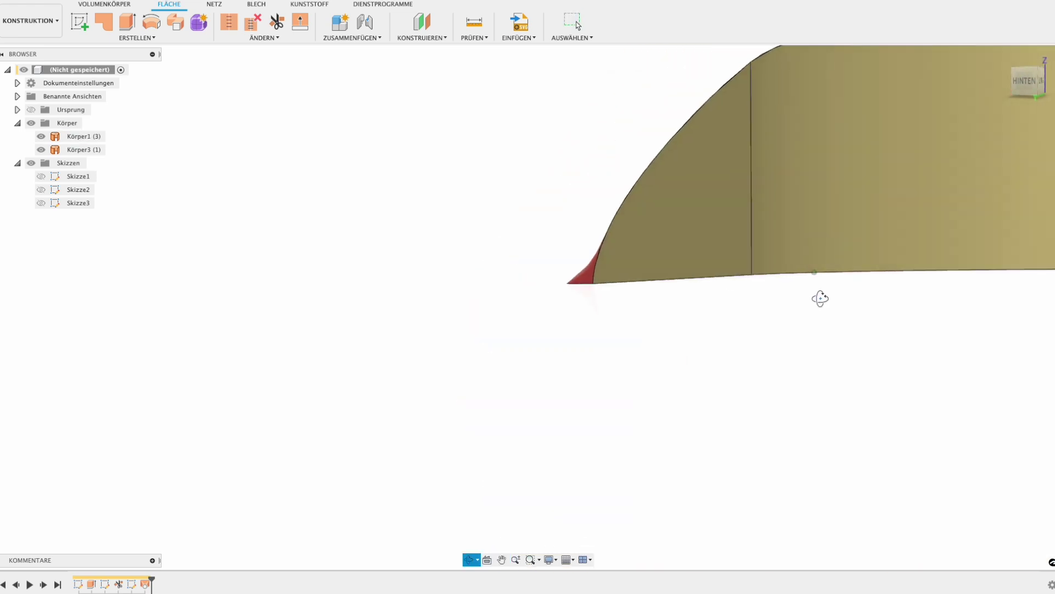
double_click(132, 584)
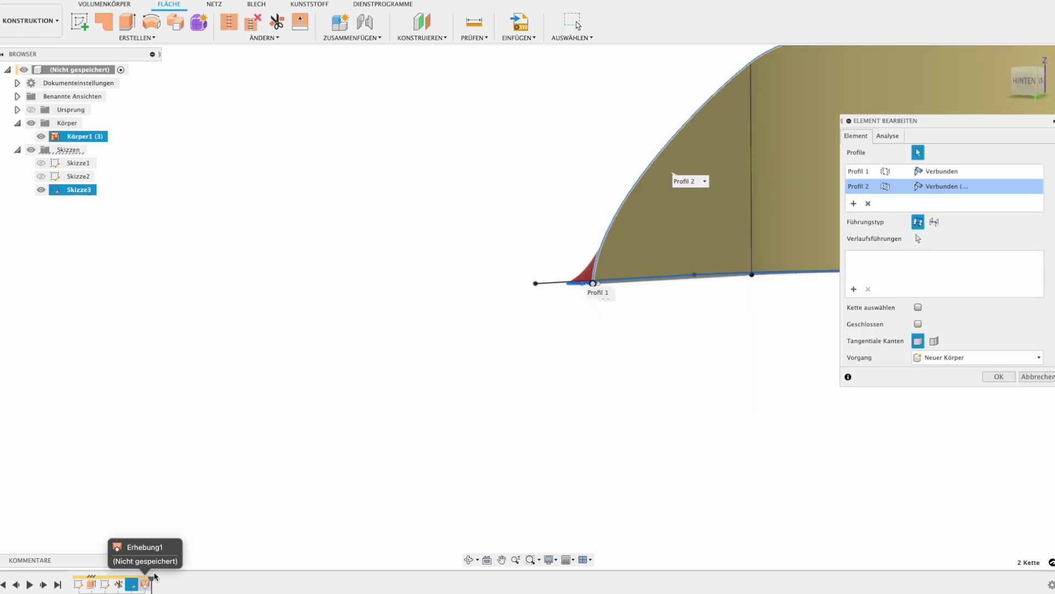
click(950, 189)
click(960, 220)
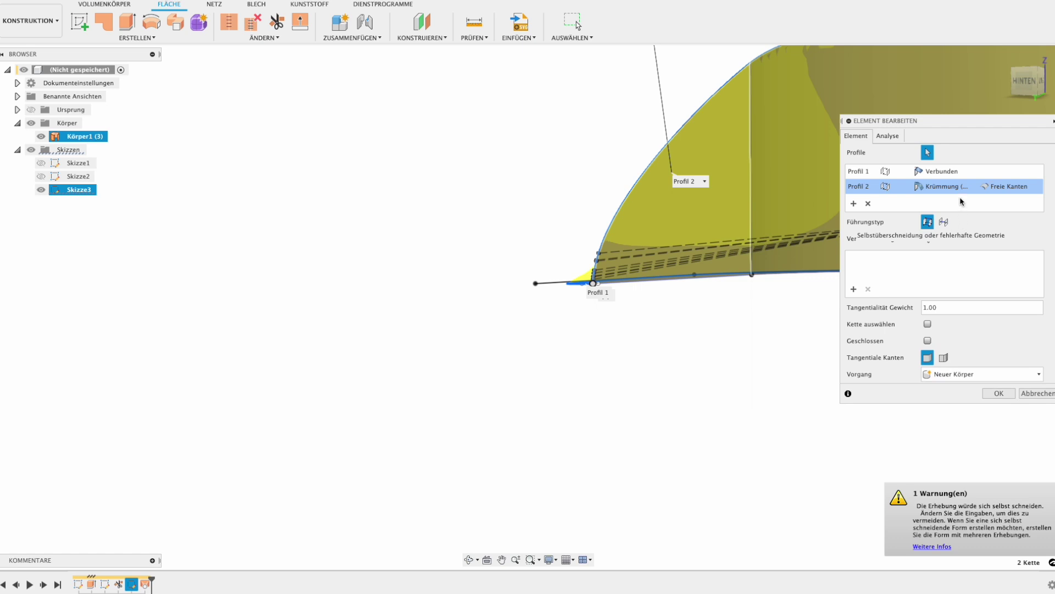
click(965, 187)
click(958, 211)
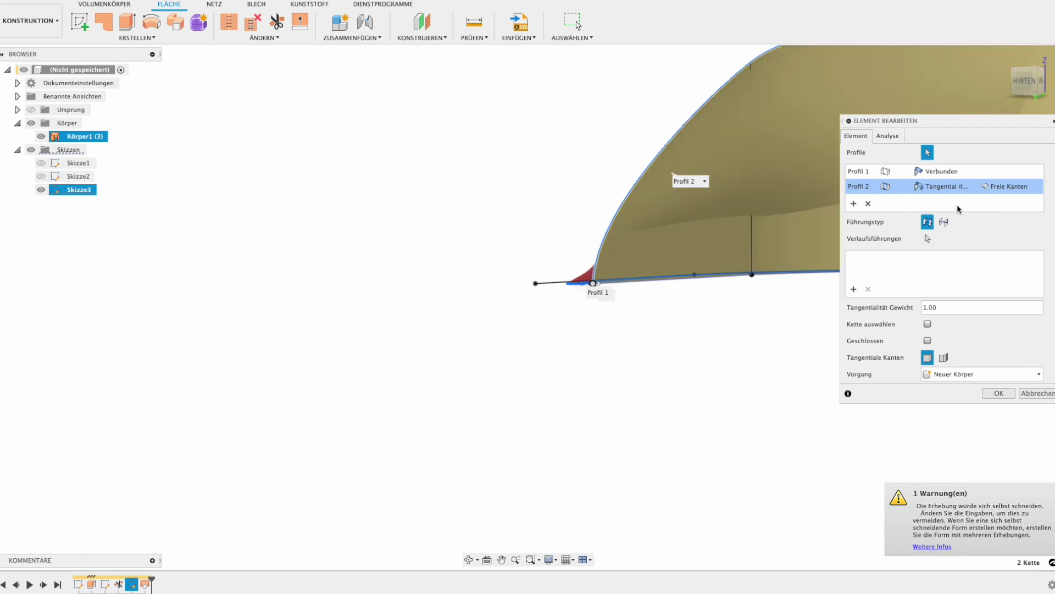
click(954, 187)
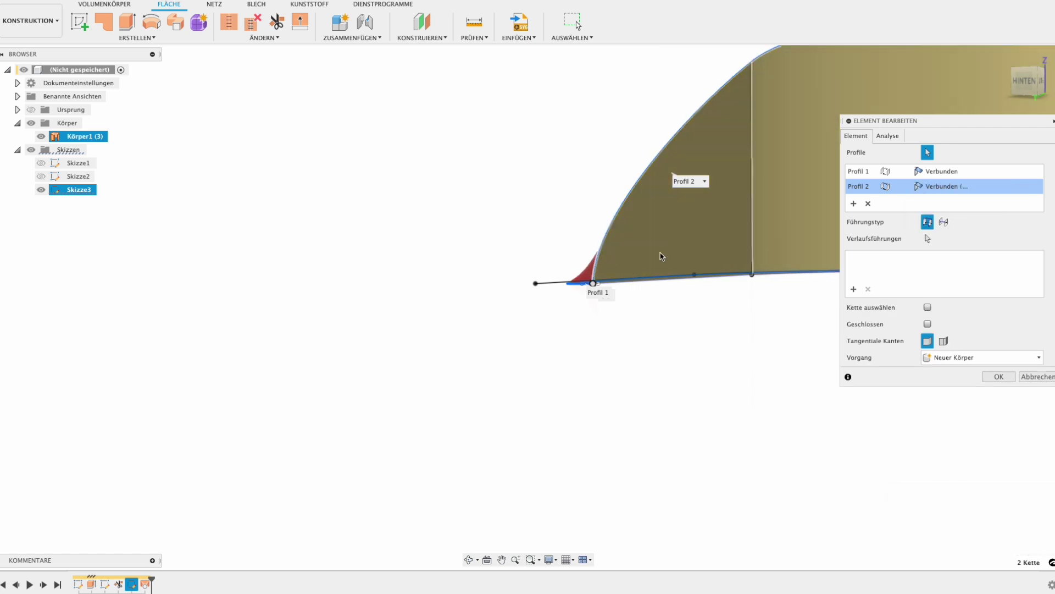
Step: Try Richtung on Profil 1, revert it to Verbunden, toggle Tangentiale Kanten, and confirm the loft
click(959, 171)
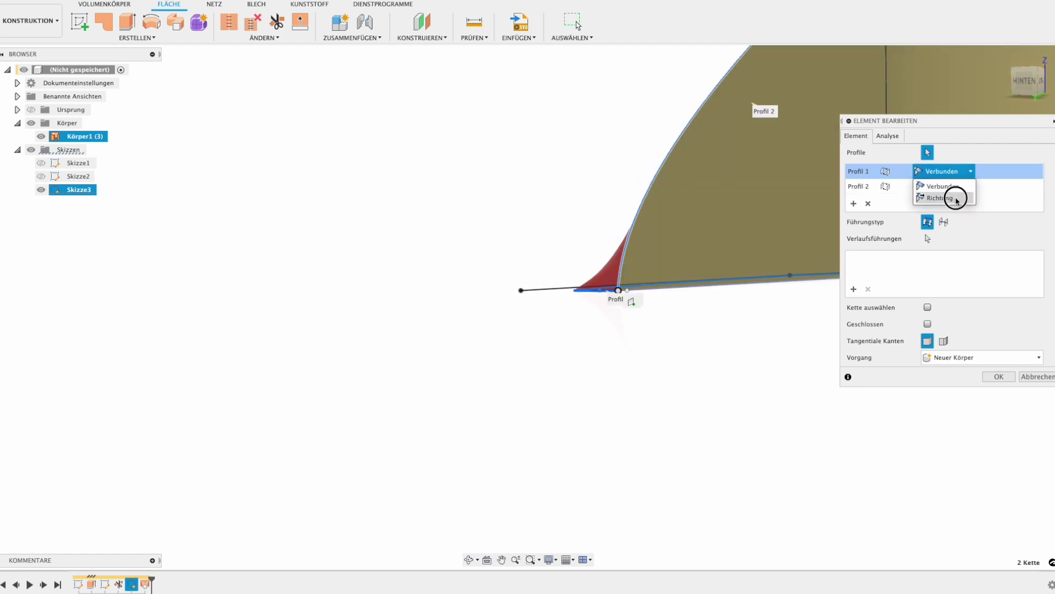
click(957, 198)
click(945, 171)
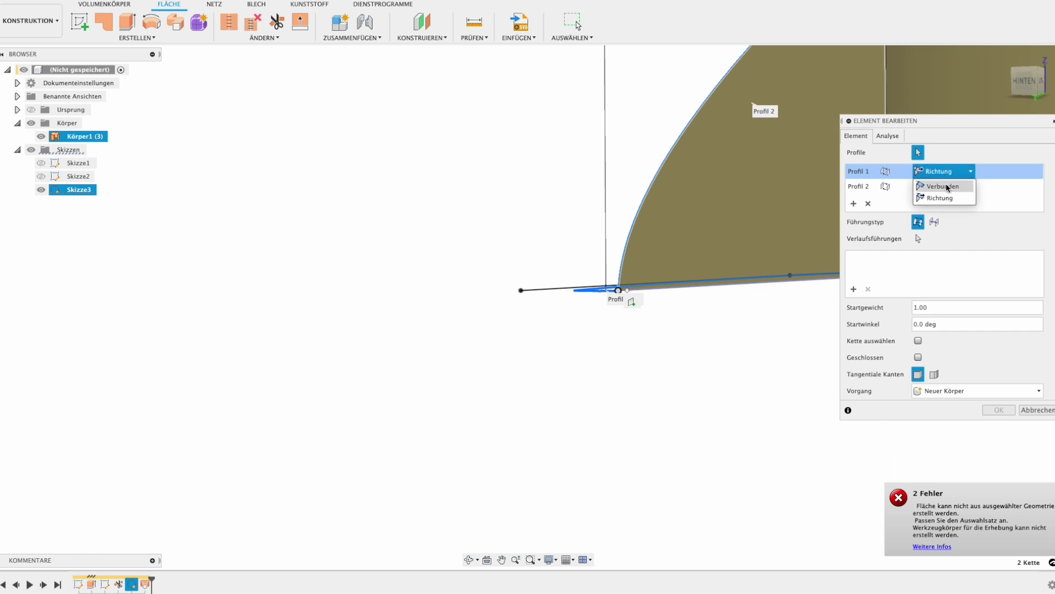
click(947, 186)
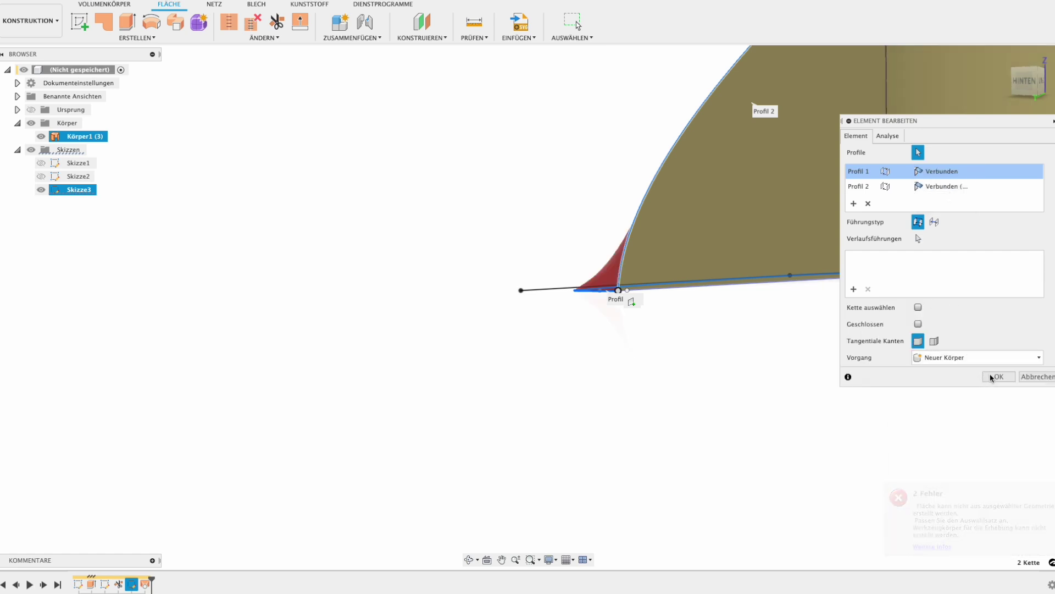
click(935, 340)
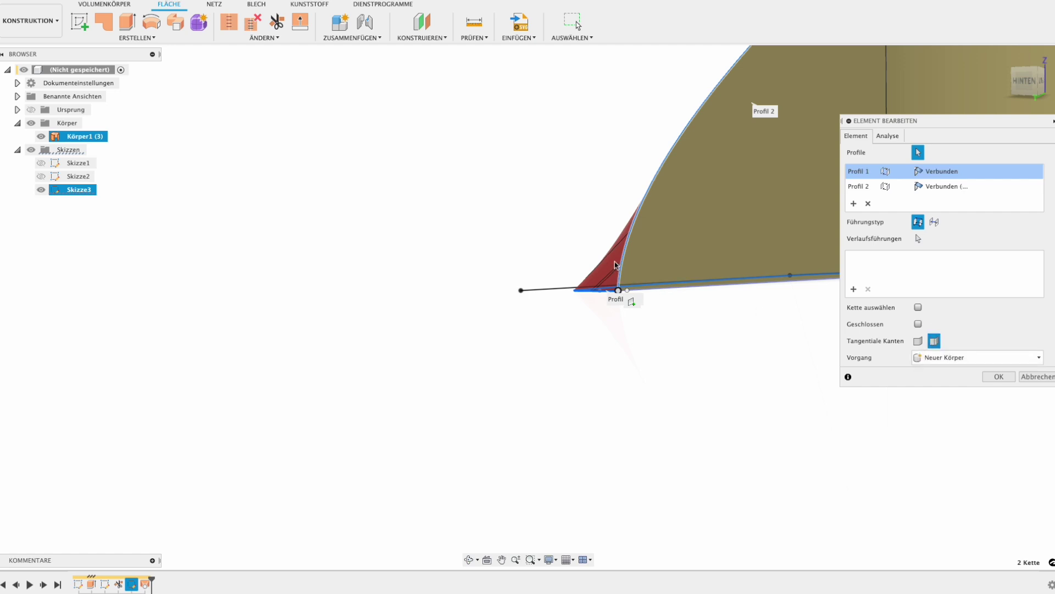
scroll(616, 262, up, 3)
click(999, 377)
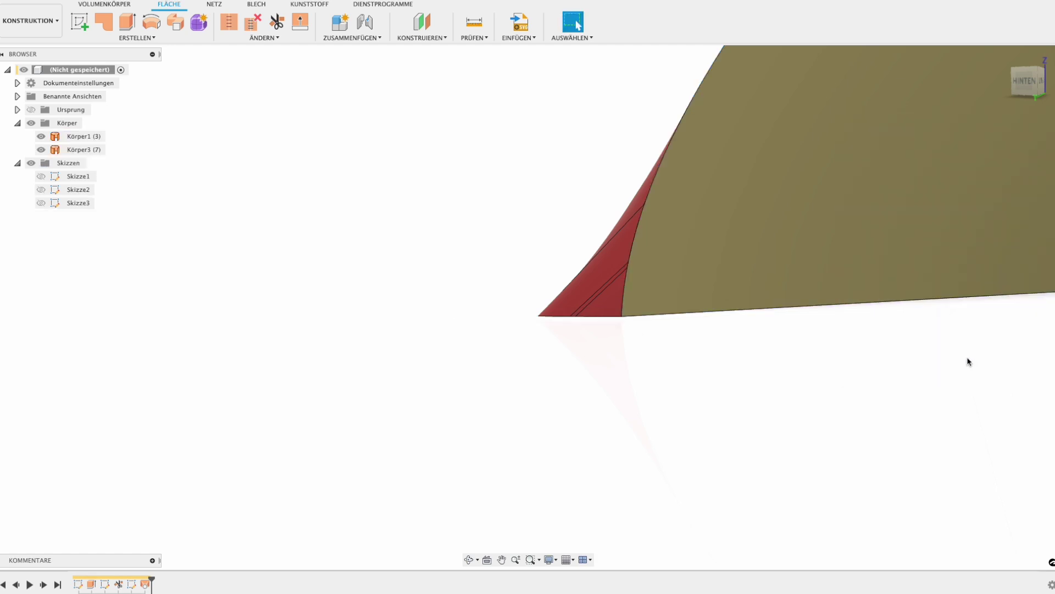
Step: Orbit and zoom the model to inspect the reworked hook tip and centre the surfaces
mouse_move(691, 348)
shift+middle_down()
mouse_move(749, 357)
mouse_move(789, 334)
mouse_move(800, 387)
mouse_move(807, 360)
shift+middle_up()
scroll(471, 423, down, 3)
scroll(561, 389, down, 3)
scroll(612, 306, down, 2)
mouse_move(612, 306)
middle_down()
mouse_move(516, 358)
mouse_move(695, 380)
middle_up()
scroll(638, 335, up, 3)
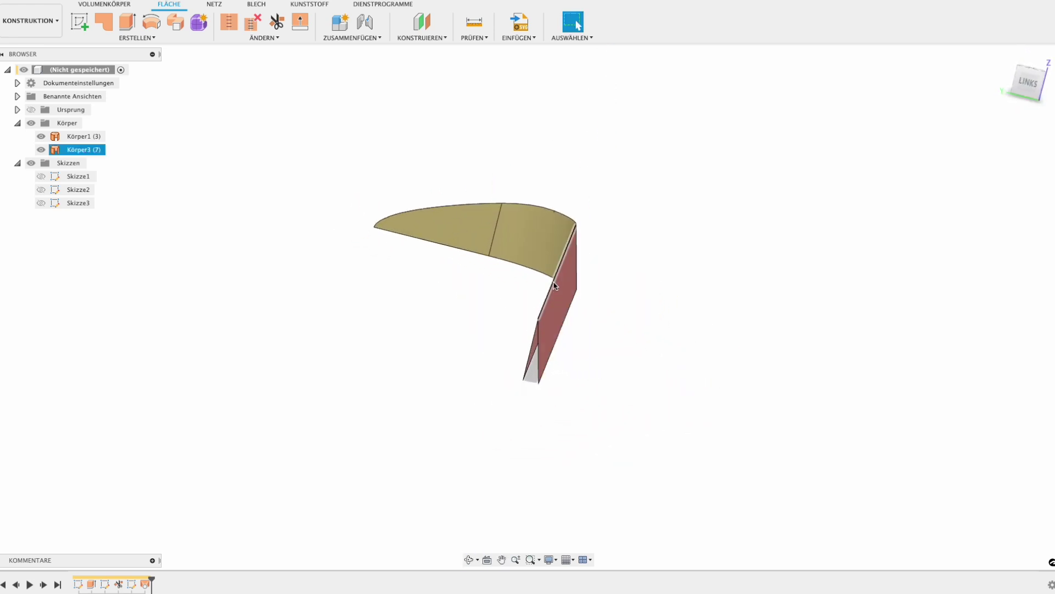
Step: Show the Skizze3 outline and orbit to view the open underside of the bent wall
click(555, 282)
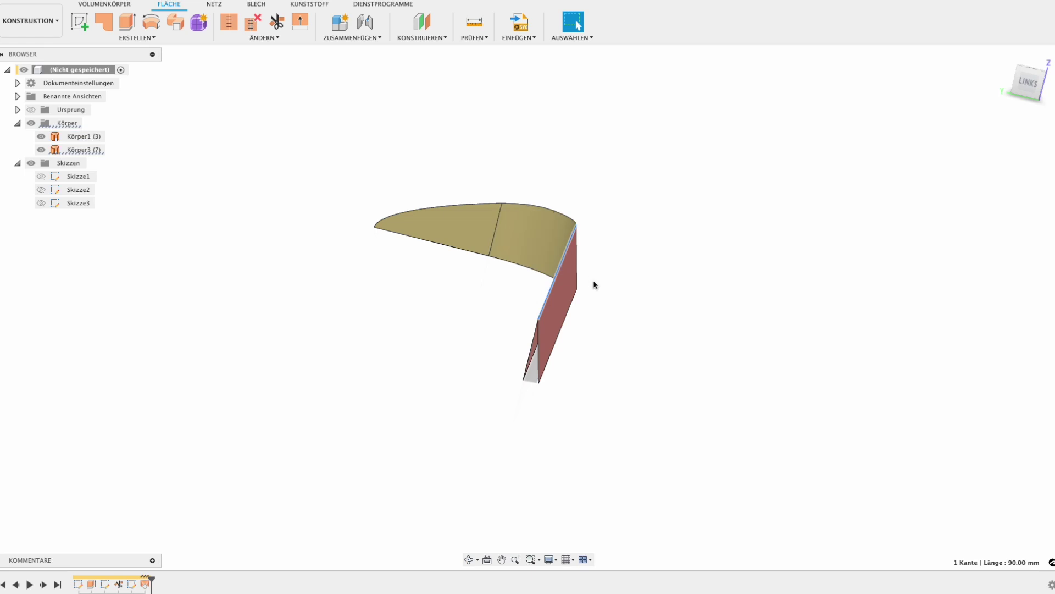
scroll(532, 378, up, 4)
scroll(579, 336, down, 3)
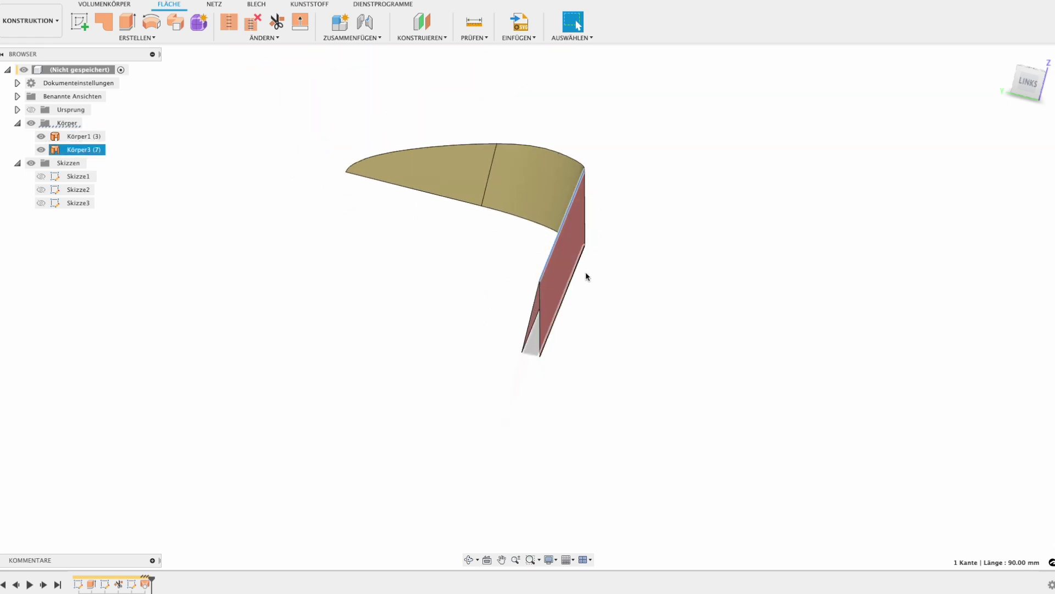
middle_drag(585, 275, 567, 352)
mouse_move(590, 317)
shift+middle_down()
mouse_move(584, 289)
mouse_move(586, 302)
shift+middle_up()
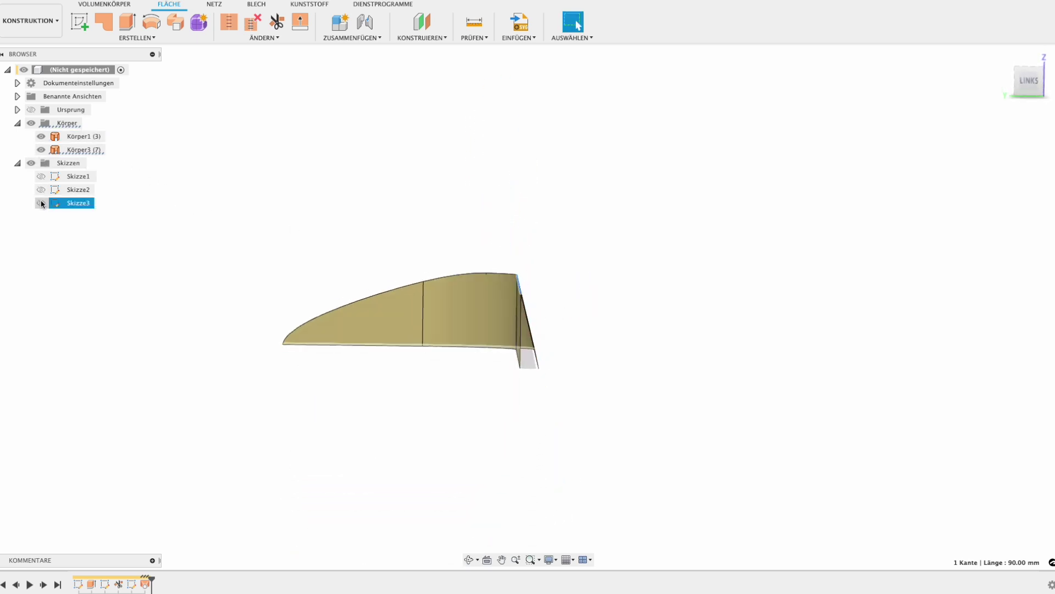
scroll(426, 374, up, 3)
shift+middle_drag(531, 431, 113, 25)
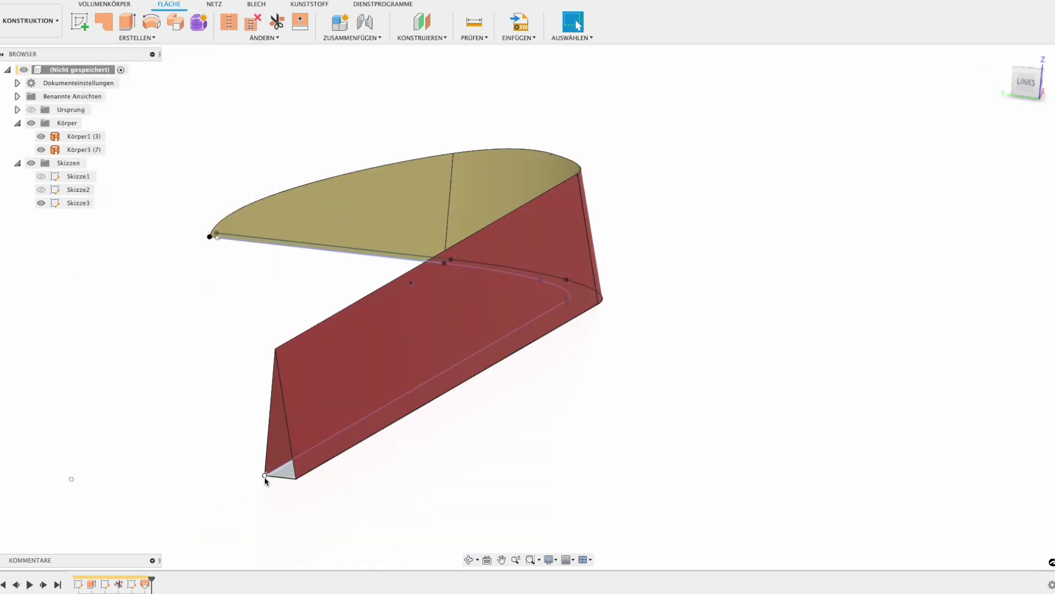
Step: Fill the bar's open bottom with a patch surface on the Skizze3 profile
click(102, 18)
click(300, 487)
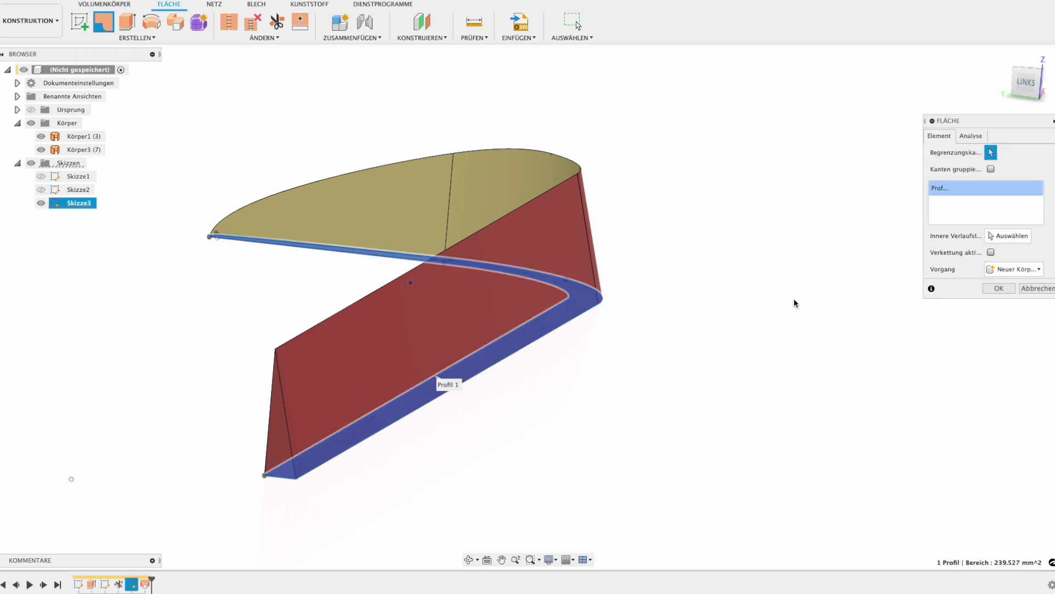
click(1008, 290)
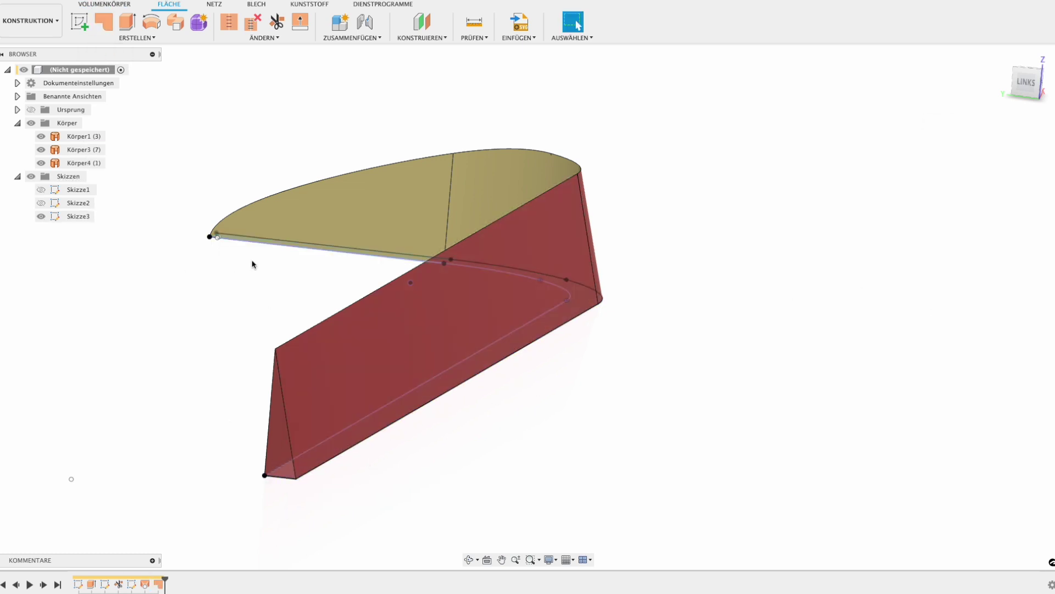
Step: Patch the open end using its two side edges and the bottom curve
click(100, 27)
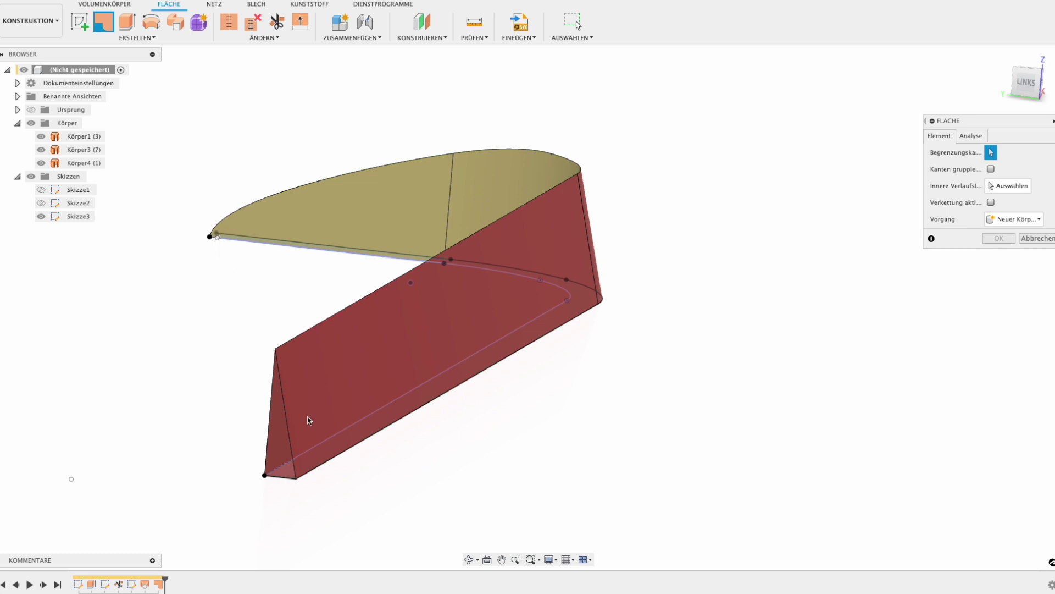
click(288, 426)
click(270, 442)
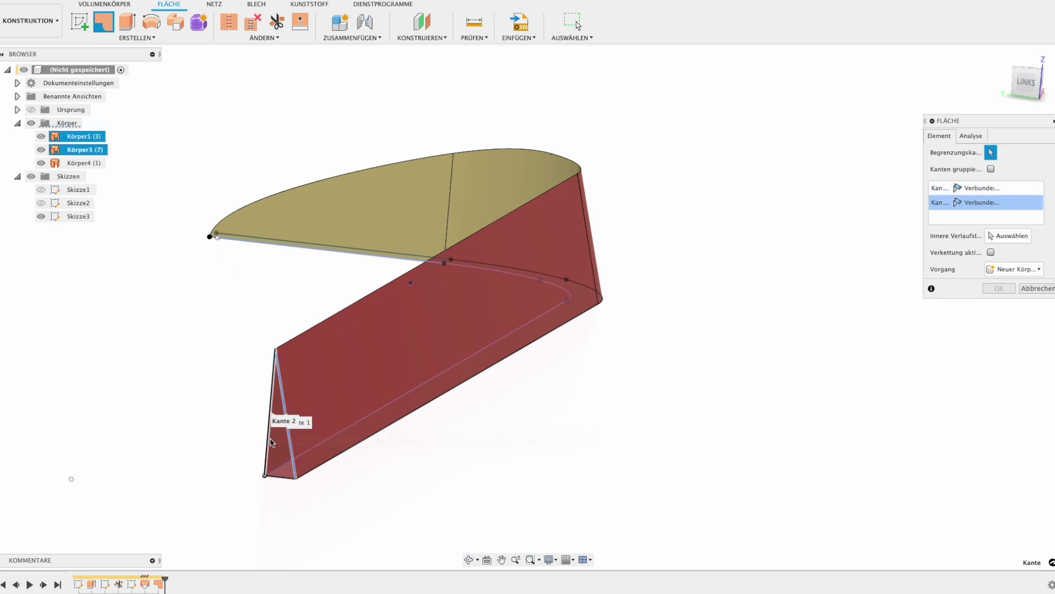
click(277, 477)
key(Return)
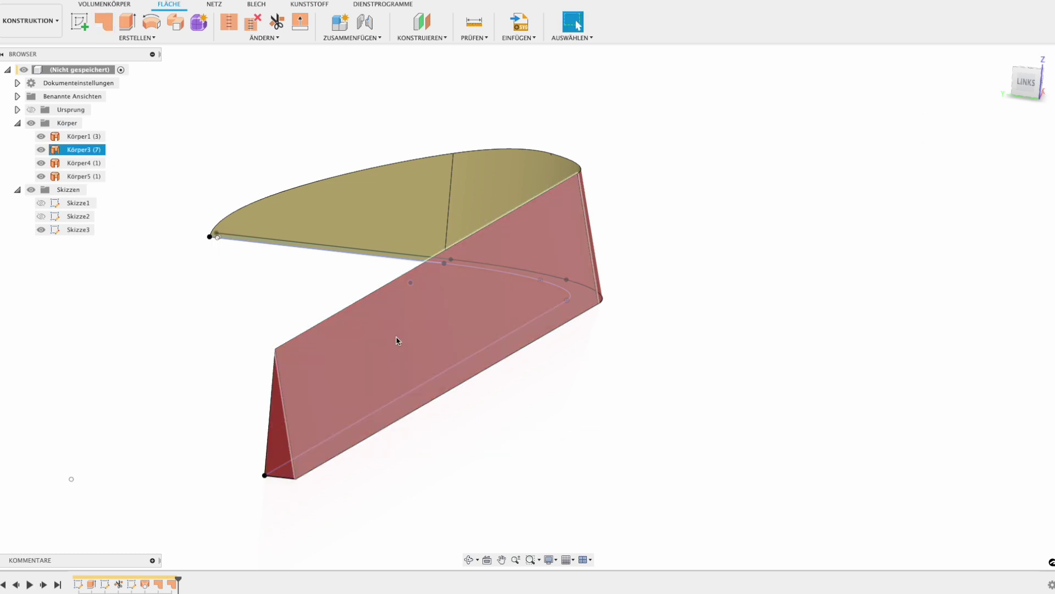
Step: Stitch Körper1 and the other three surface bodies into the single solid Körper6
click(91, 136)
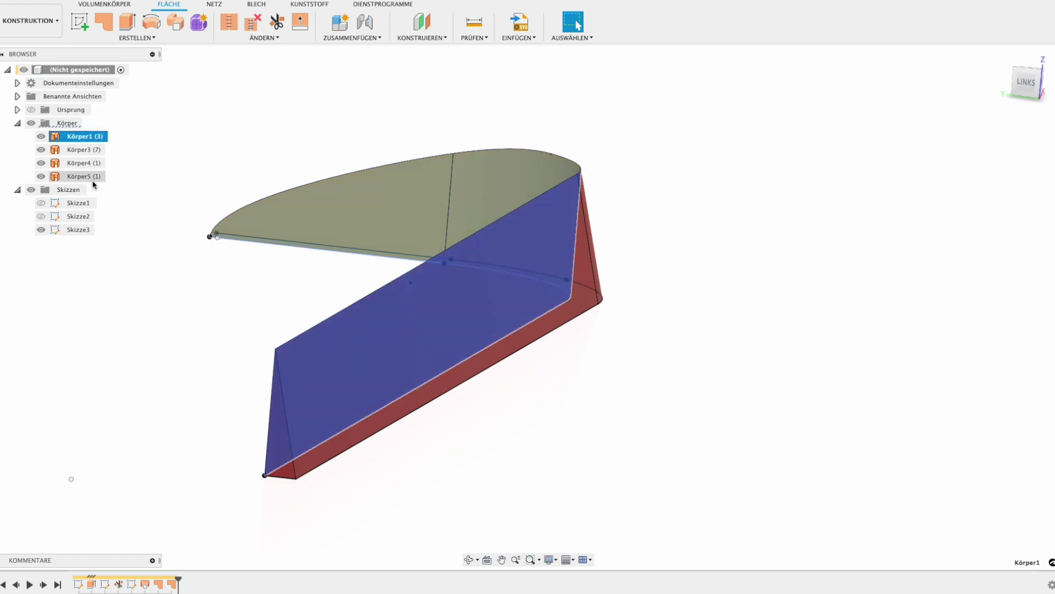
shift+click(93, 177)
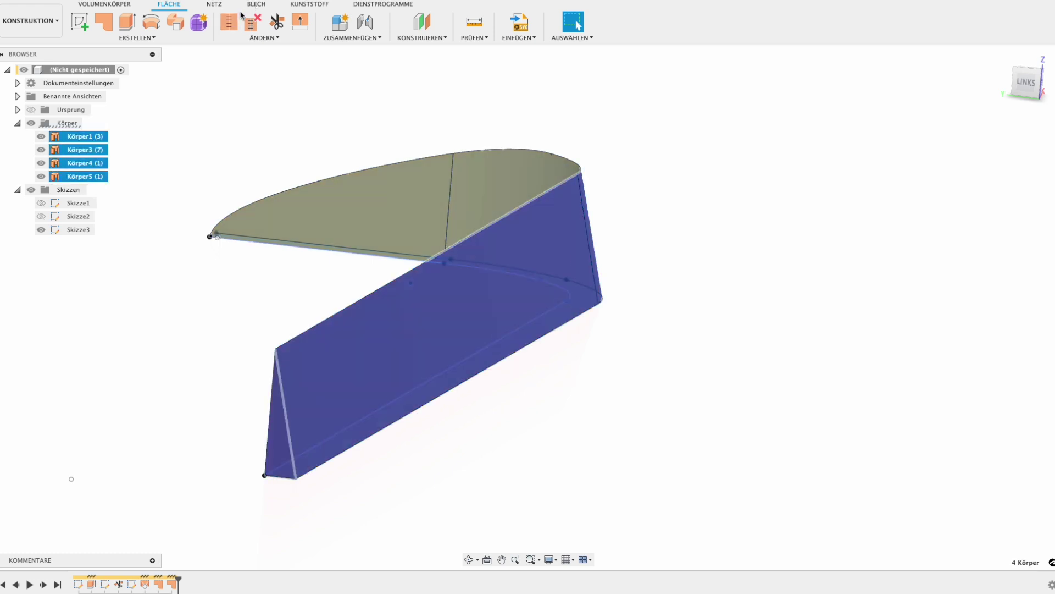
click(230, 21)
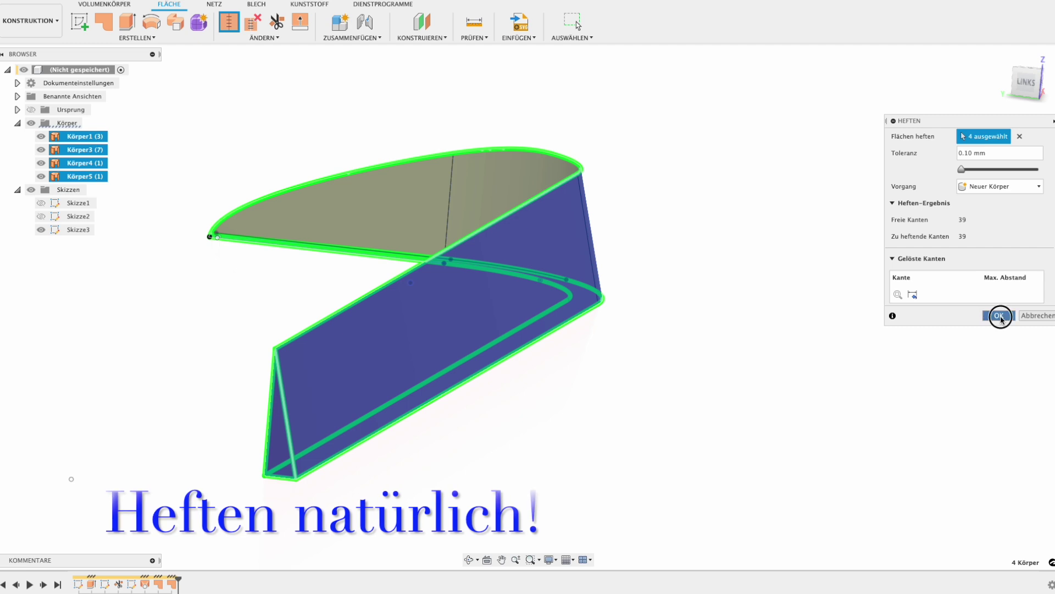
click(999, 316)
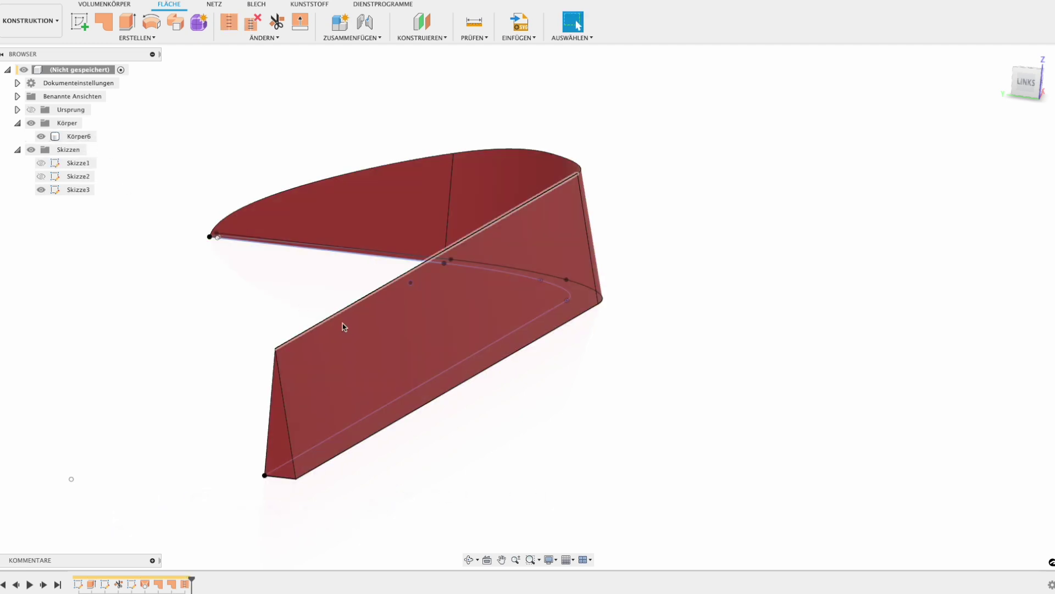
scroll(330, 308, up, 3)
Step: Fillet the seven-edge top tangent chain of Körper6 with a small radius, entering 0.5 mm
key(f)
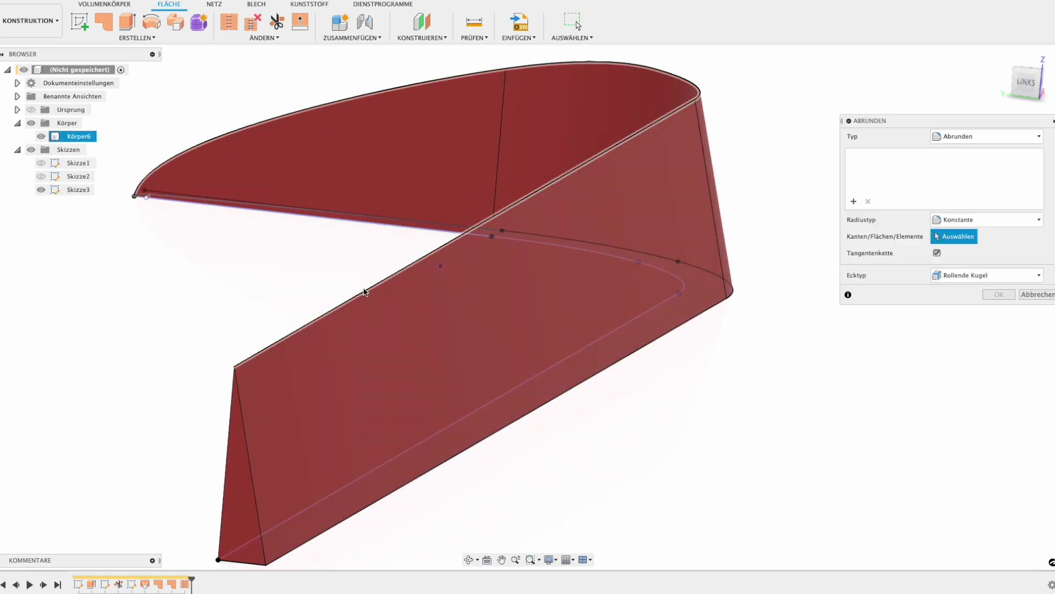
click(364, 292)
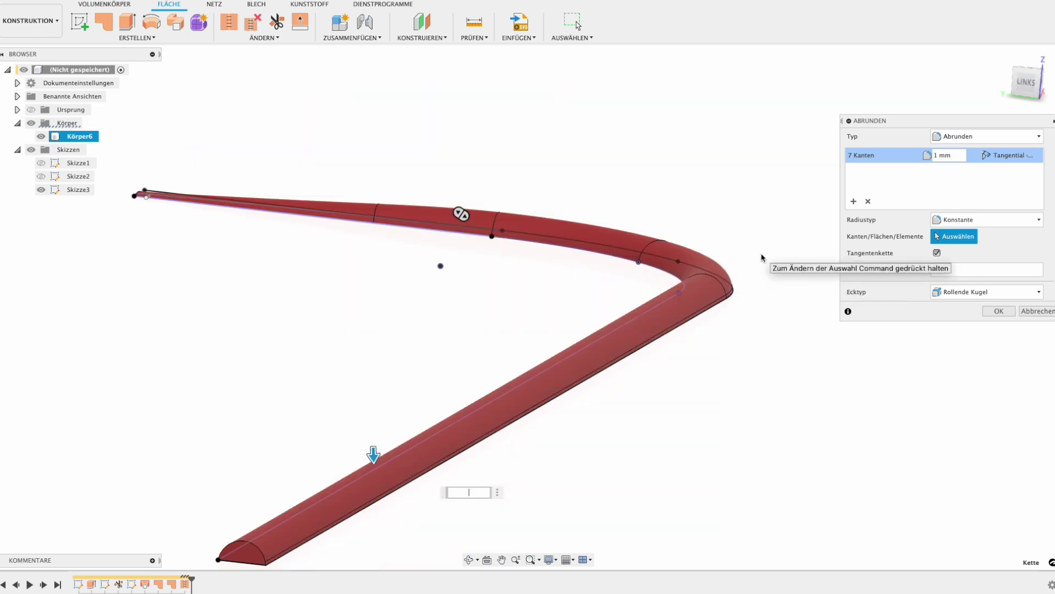
text(0.5)
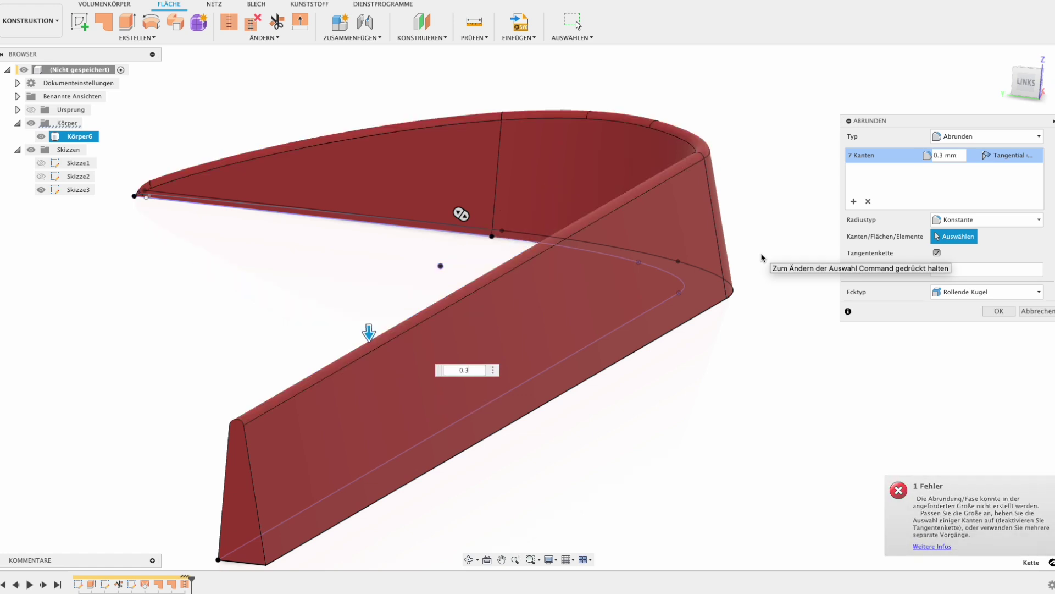
key(Return)
mouse_move(731, 240)
shift+middle_down()
mouse_move(657, 270)
mouse_move(865, 298)
shift+middle_up()
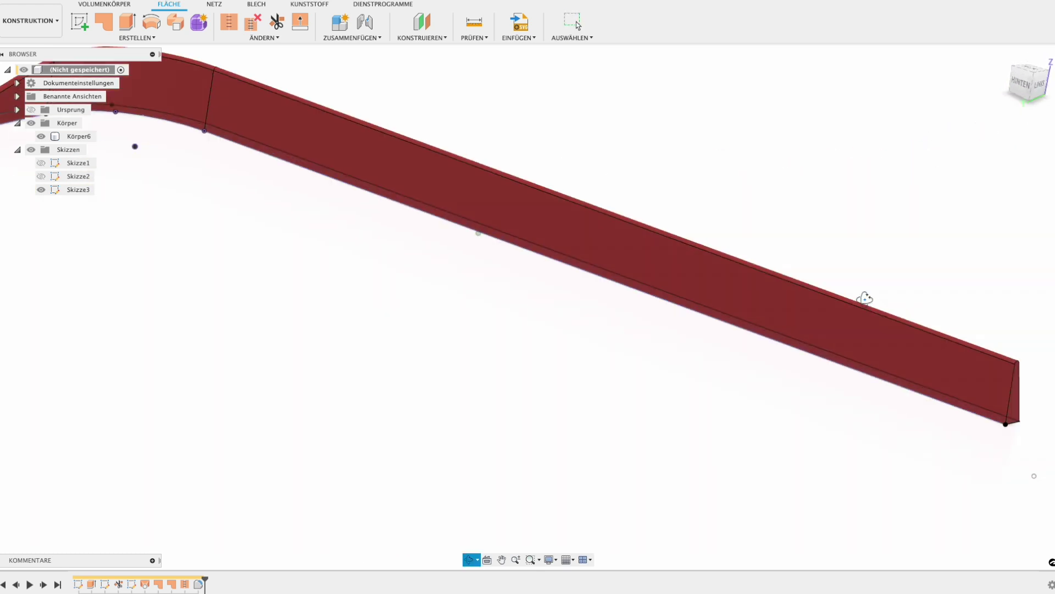
Step: Hide Skizze3 and orbit the view round to face the bar's flat end
scroll(864, 298, down, 2)
mouse_move(532, 311)
shift+middle_down()
mouse_move(391, 261)
mouse_move(450, 283)
mouse_move(419, 303)
shift+middle_up()
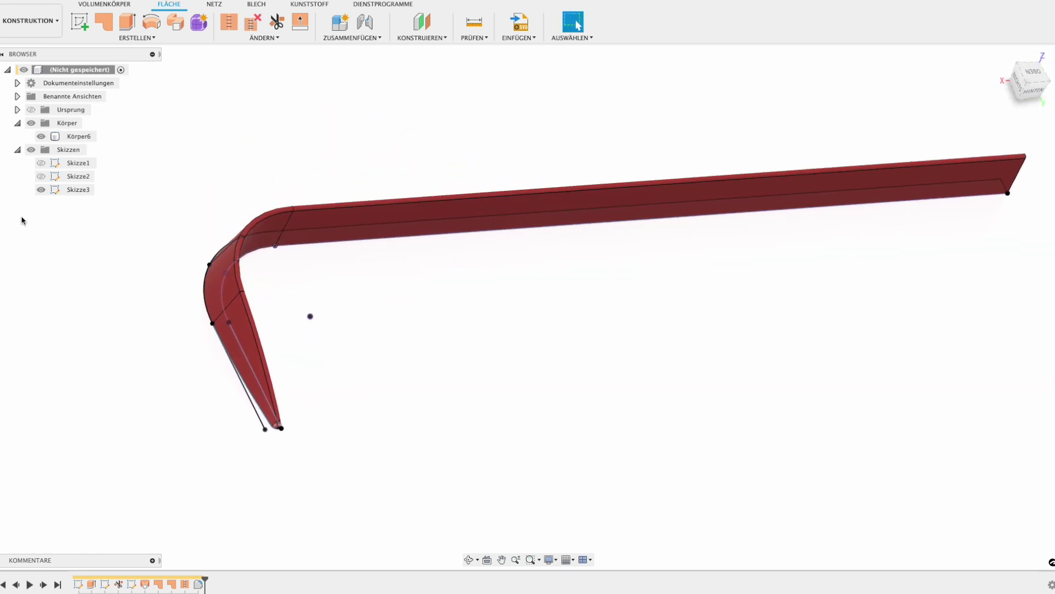
click(39, 190)
scroll(189, 282, up, 1)
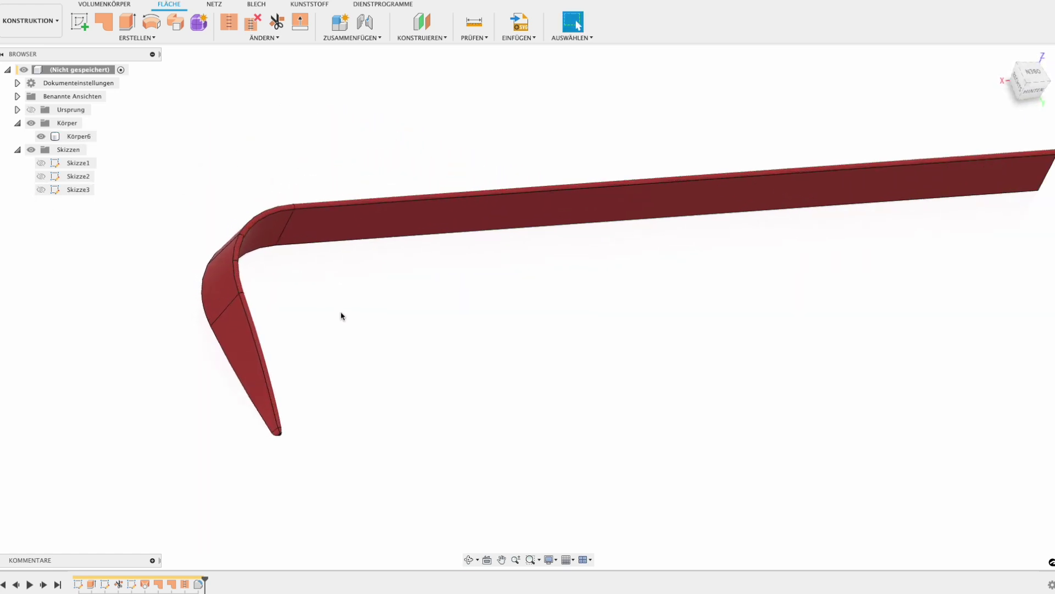
scroll(340, 316, down, 1)
mouse_move(354, 316)
shift+middle_down()
mouse_move(451, 314)
mouse_move(489, 352)
mouse_move(598, 300)
mouse_move(500, 365)
shift+middle_up()
scroll(599, 290, down, 1)
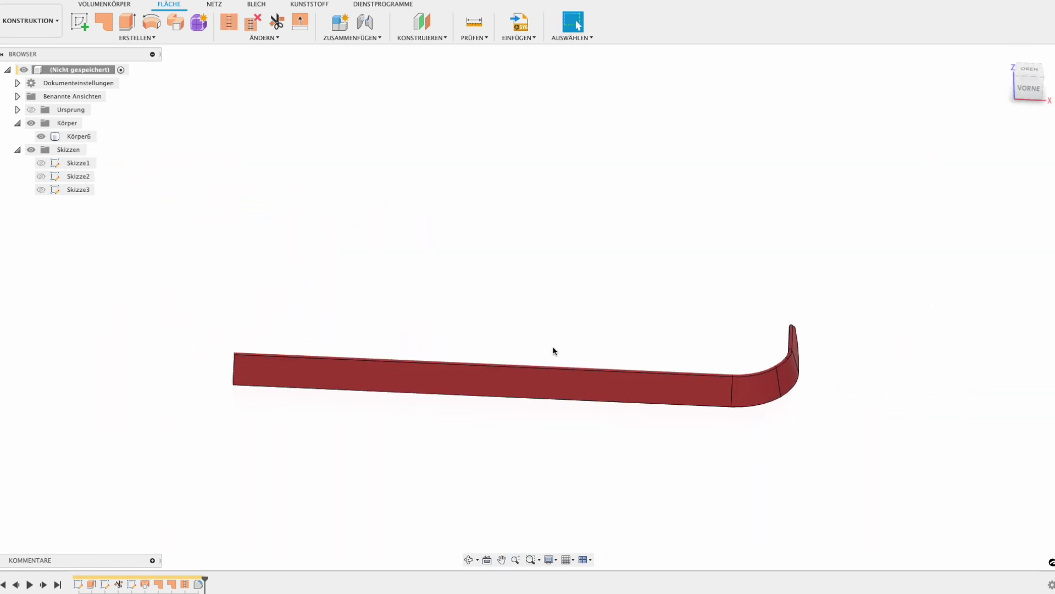
mouse_move(395, 341)
shift+middle_down()
mouse_move(414, 337)
mouse_move(256, 344)
shift+middle_up()
scroll(270, 374, up, 3)
Step: Extrude-cut the bar's flat end face 46 mm into the body to shorten it
key(e)
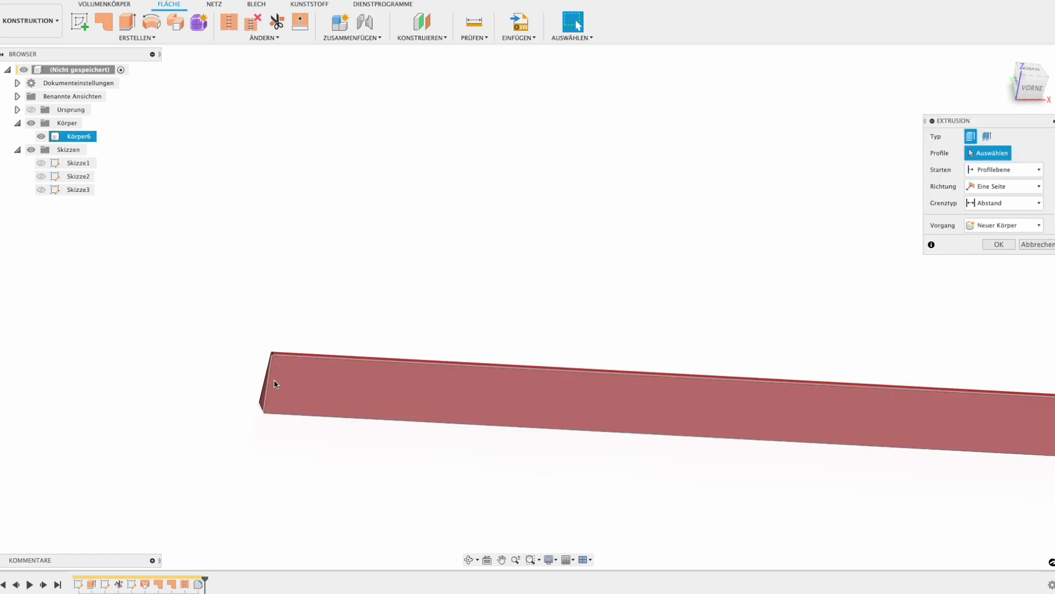
click(274, 383)
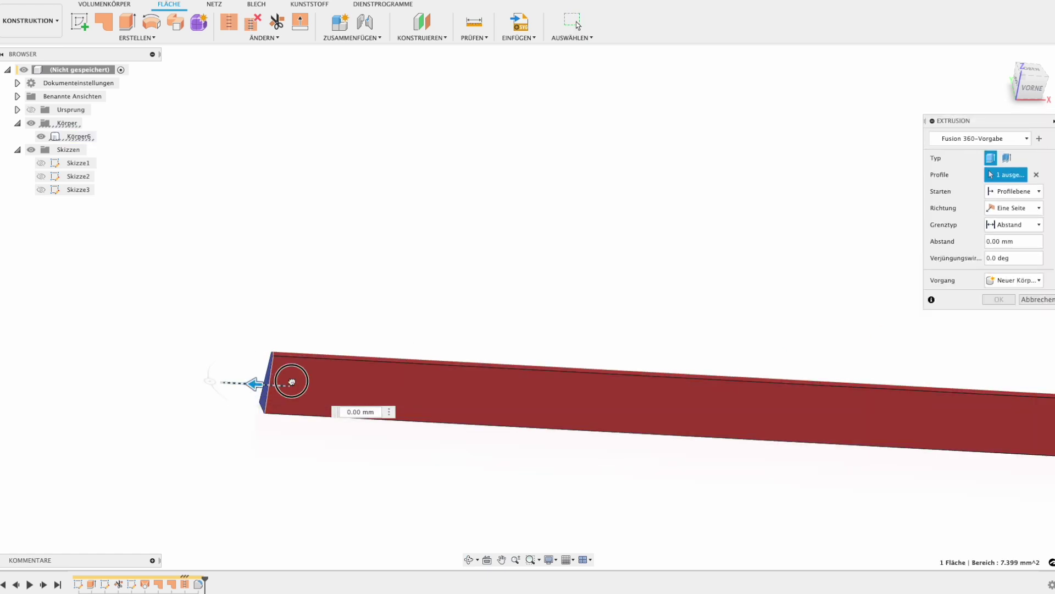
drag(292, 381, 579, 401)
middle_drag(579, 401, 405, 375)
scroll(341, 443, up, 1)
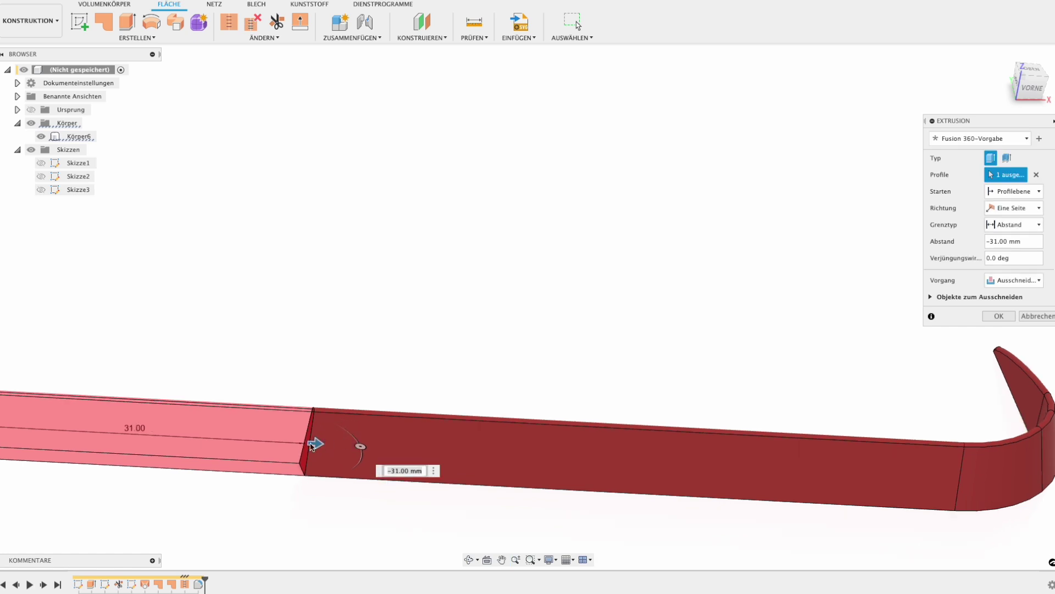
drag(317, 446, 482, 452)
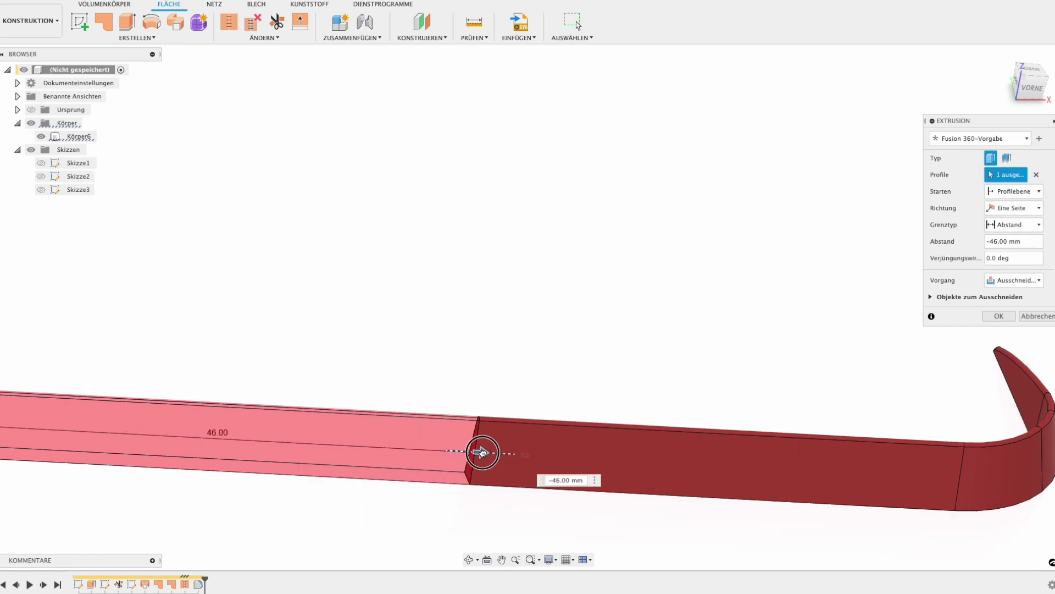
key(Return)
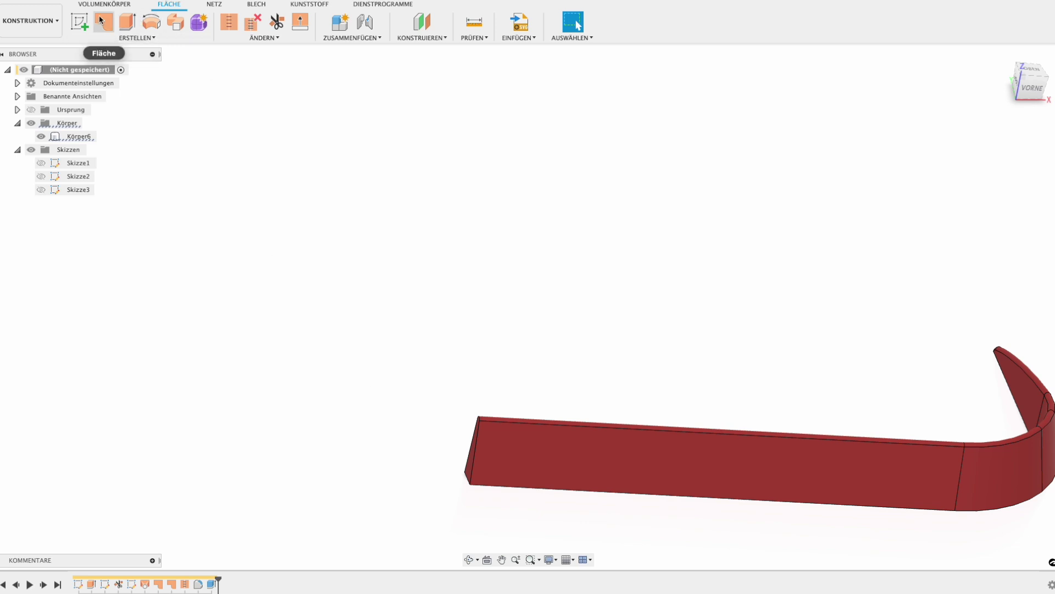
click(107, 7)
Step: Mirror Körper6 about its cut end face with Join, then orbit to view the double-hook bar
click(153, 36)
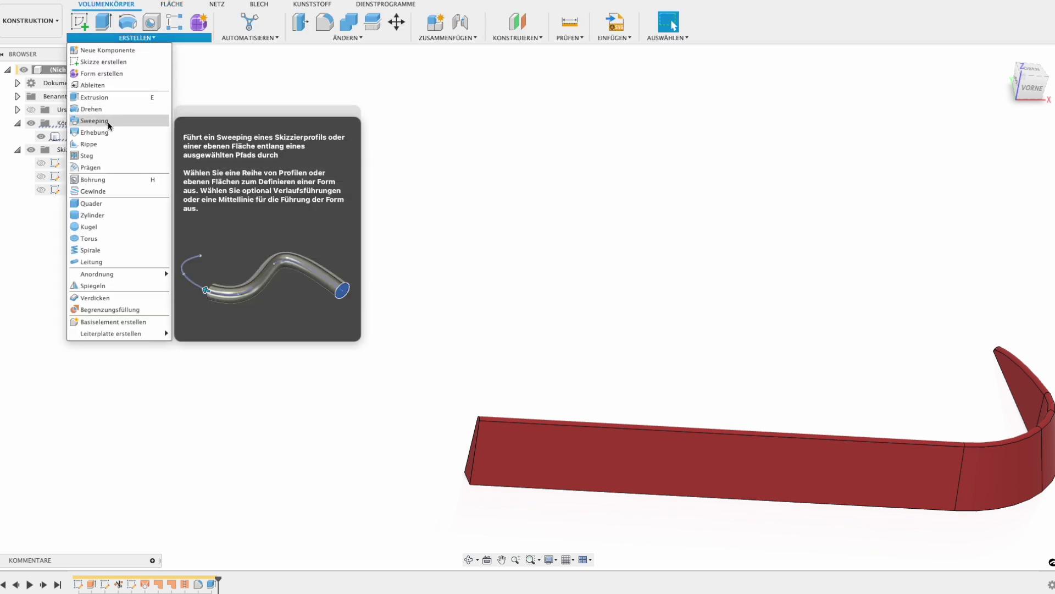
click(101, 286)
click(652, 460)
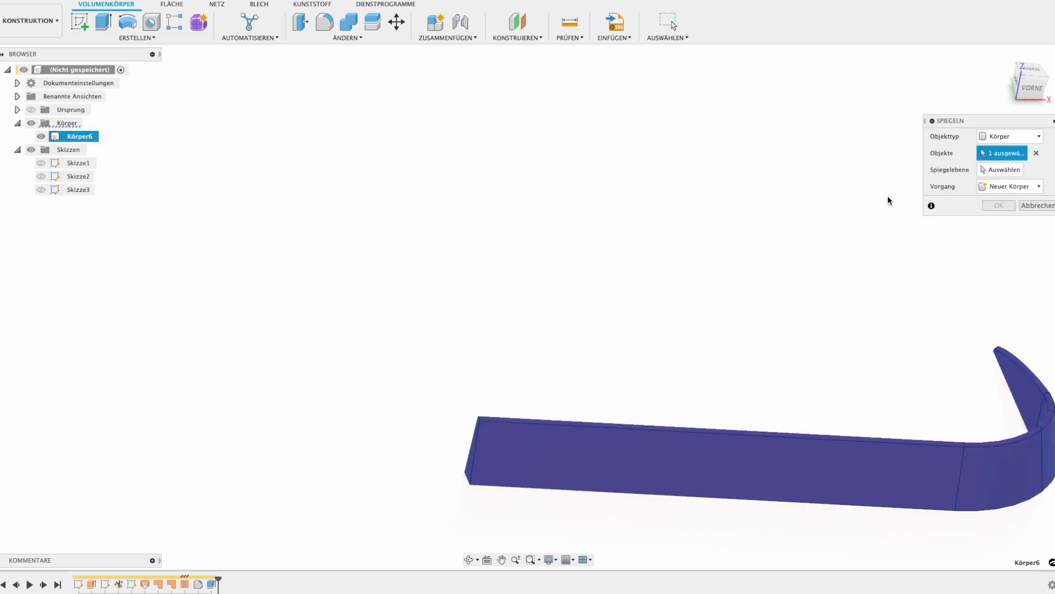
click(1003, 170)
click(471, 463)
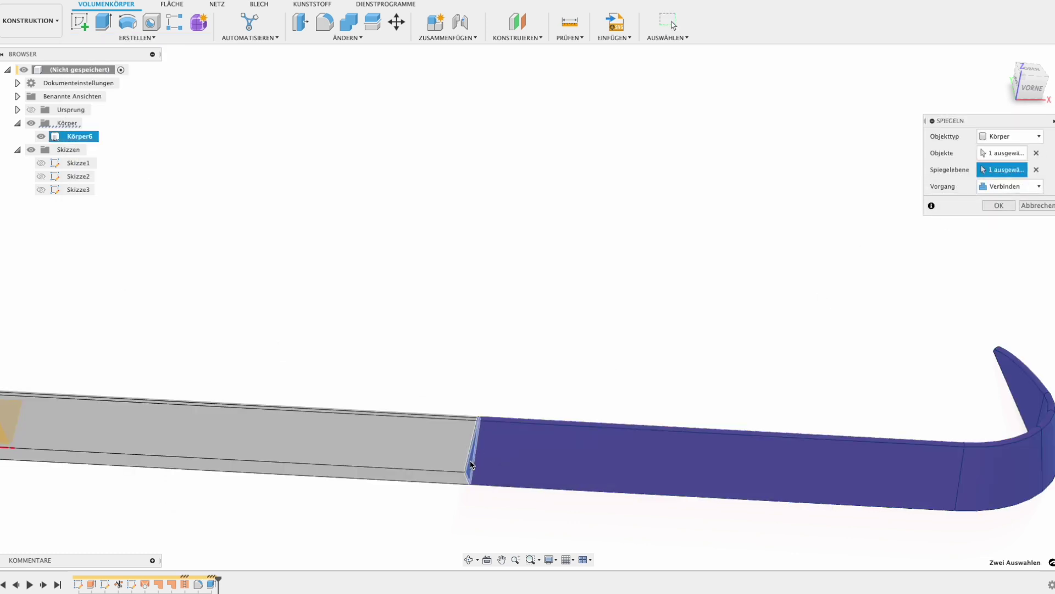
key(Return)
scroll(715, 287, down, 5)
mouse_move(625, 311)
shift+middle_down()
mouse_move(510, 305)
mouse_move(514, 342)
mouse_move(499, 350)
mouse_move(510, 332)
shift+middle_up()
key(Escape)
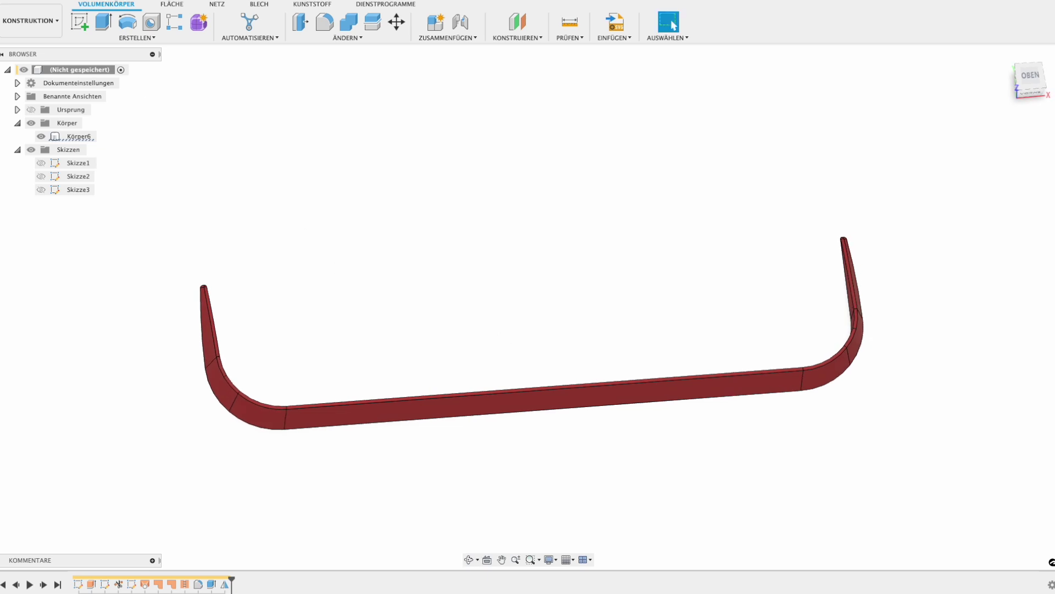